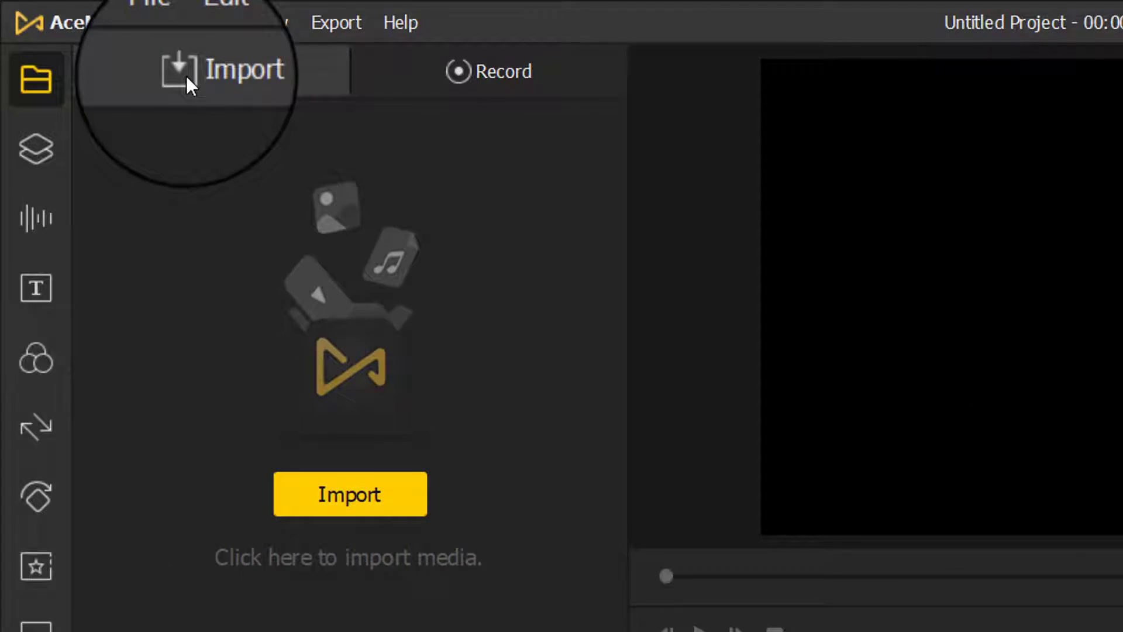
Import the Video 5 file from the Videos folder into the media library.
{"action": "left_click", "coordinate": [288, 296]}
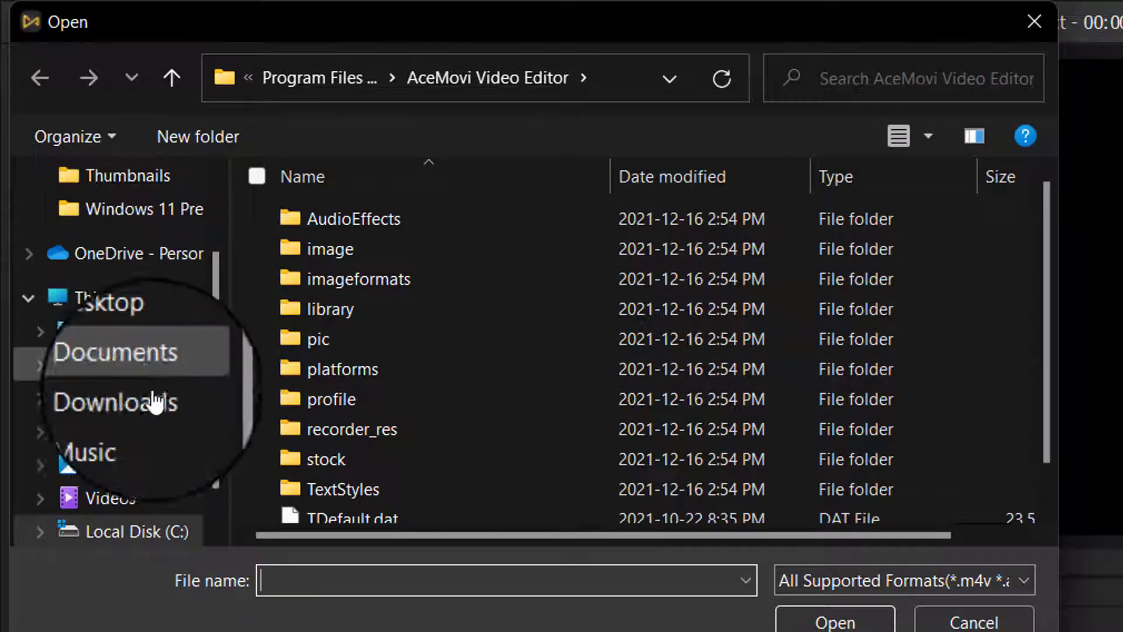
{"action": "left_click", "coordinate": [108, 498]}
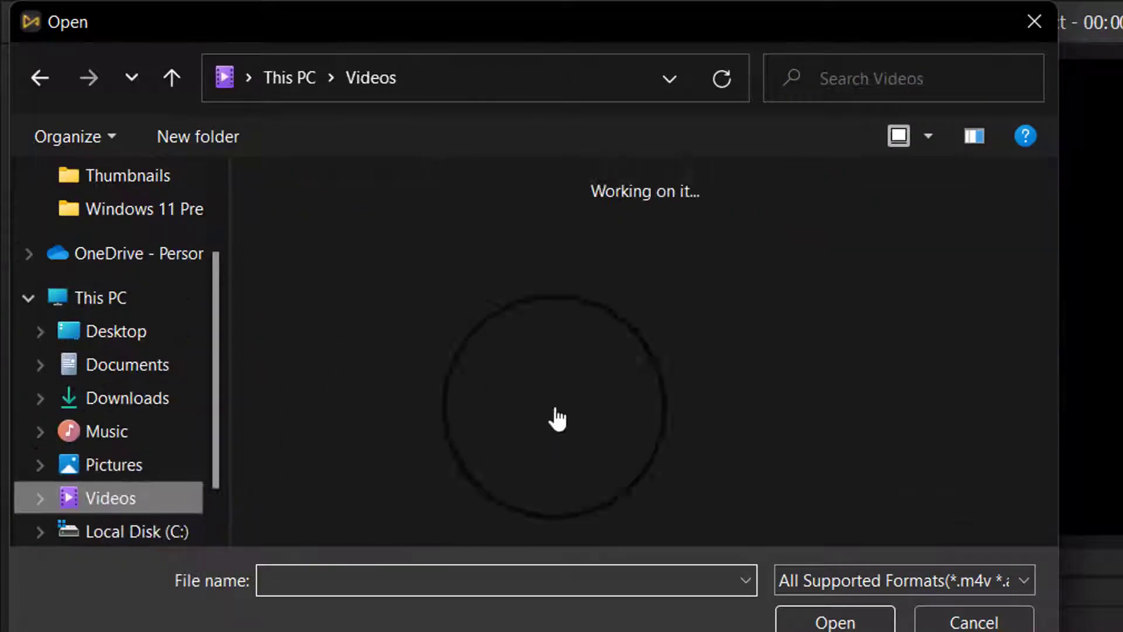
{"action": "scroll", "coordinate": [702, 392], "scroll_direction": "down", "scroll_amount": 1}
{"action": "left_click", "coordinate": [318, 250]}
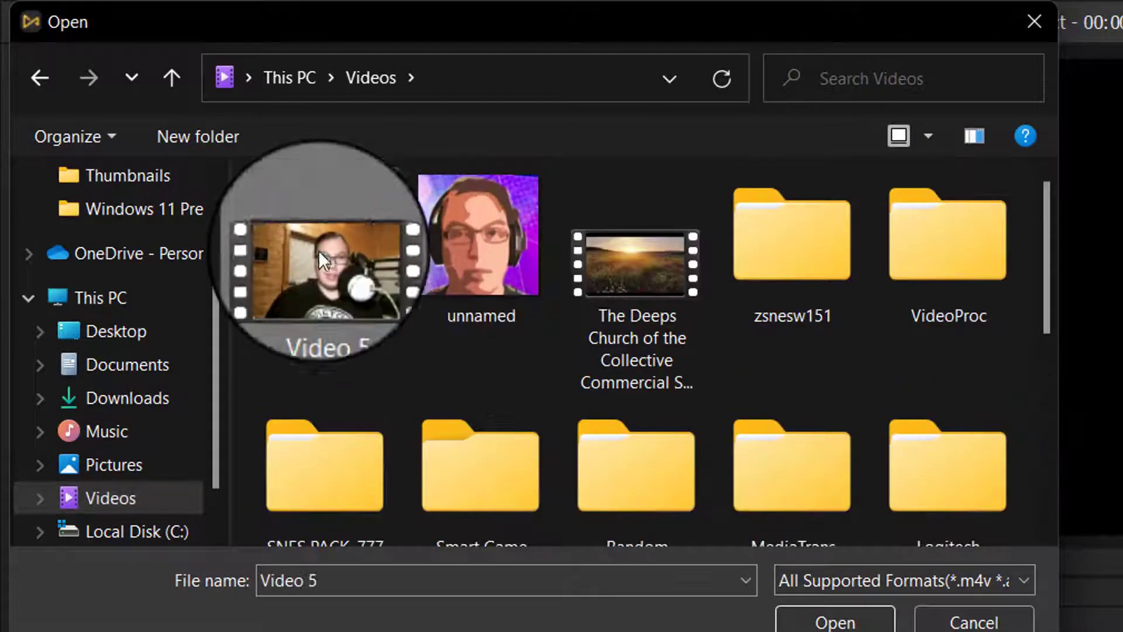
{"action": "left_click", "coordinate": [830, 617]}
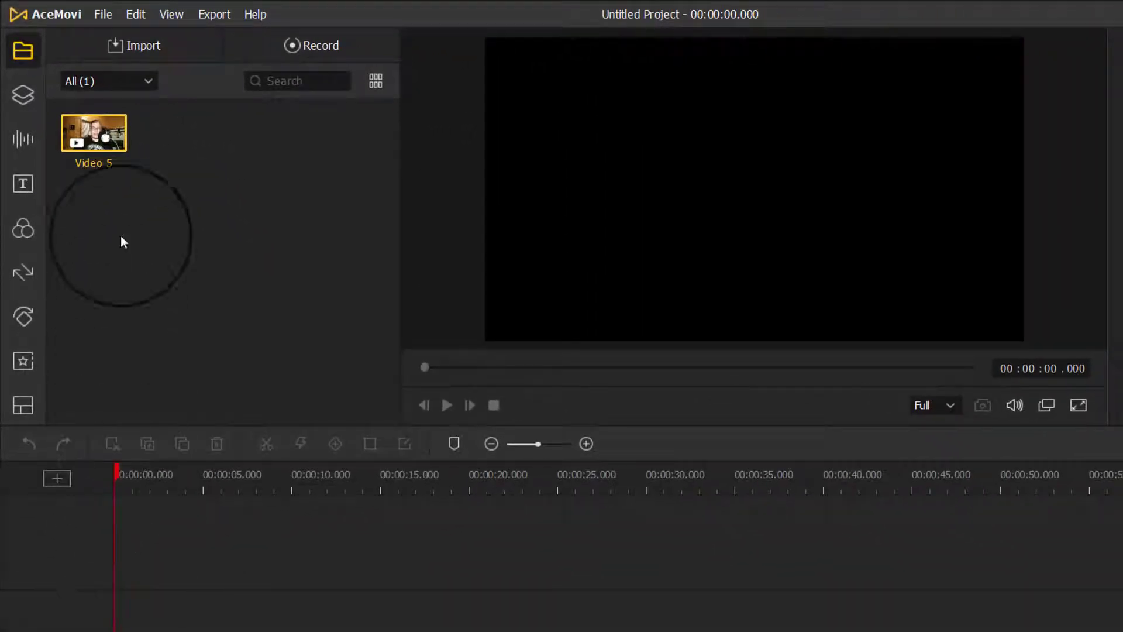
Add Video 5 to the start of the timeline and dismiss the resolution-mismatch prompt.
{"action": "left_click", "coordinate": [106, 139]}
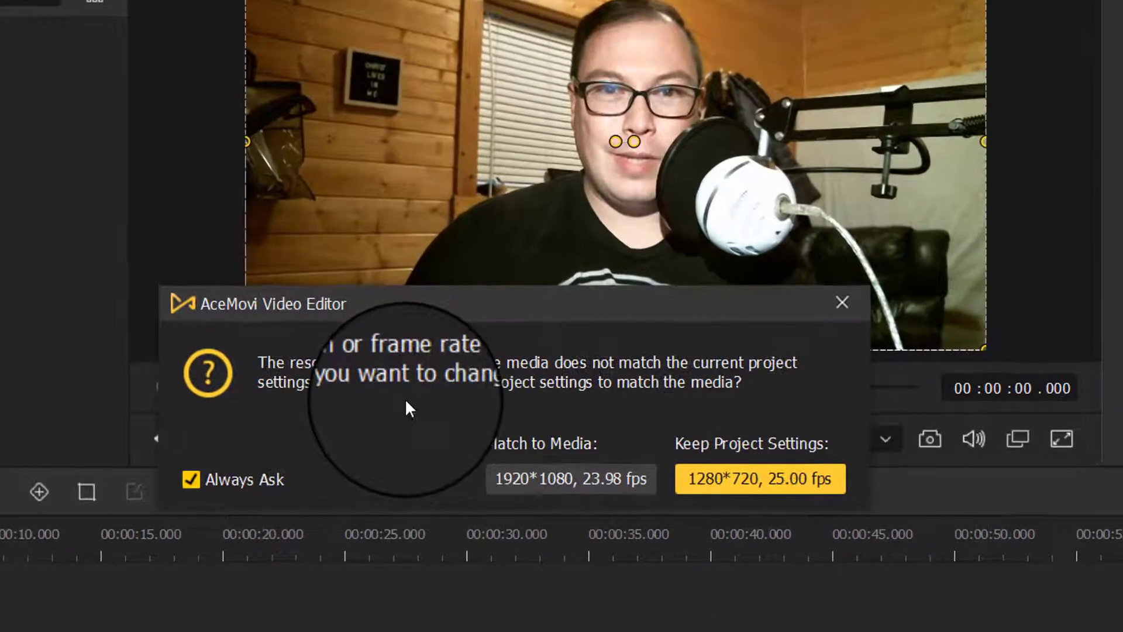
{"action": "key", "text": "Return"}
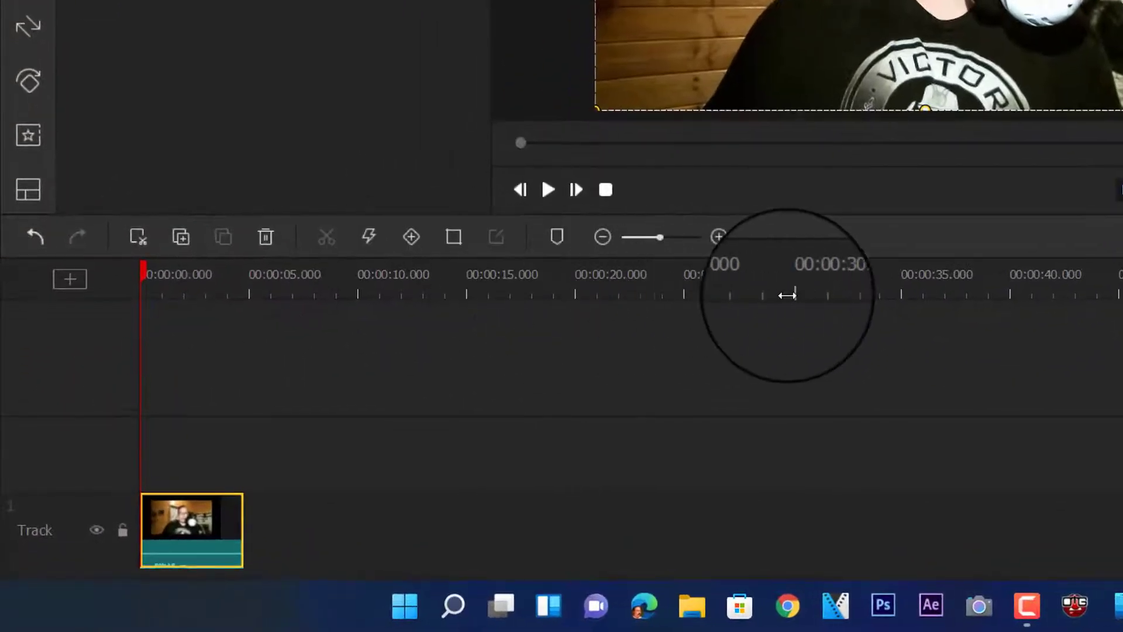
Add several empty tracks, then undo them and redo to restore the Video 5 clip.
{"action": "left_click", "coordinate": [68, 277]}
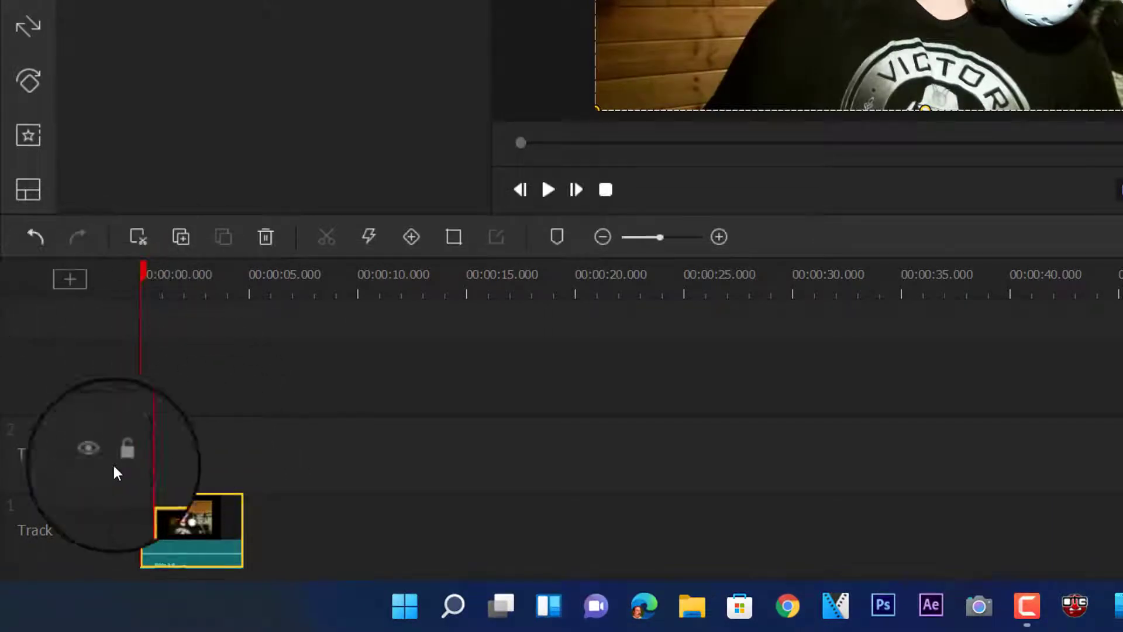
{"action": "left_click", "coordinate": [69, 279]}
{"action": "left_click", "coordinate": [68, 278]}
{"action": "left_click", "coordinate": [68, 278]}
{"action": "left_click", "coordinate": [68, 278]}
{"action": "left_click", "coordinate": [68, 278]}
{"action": "left_click", "coordinate": [68, 278]}
{"action": "left_click", "coordinate": [68, 279]}
{"action": "left_click", "coordinate": [68, 278]}
{"action": "left_click", "coordinate": [68, 279]}
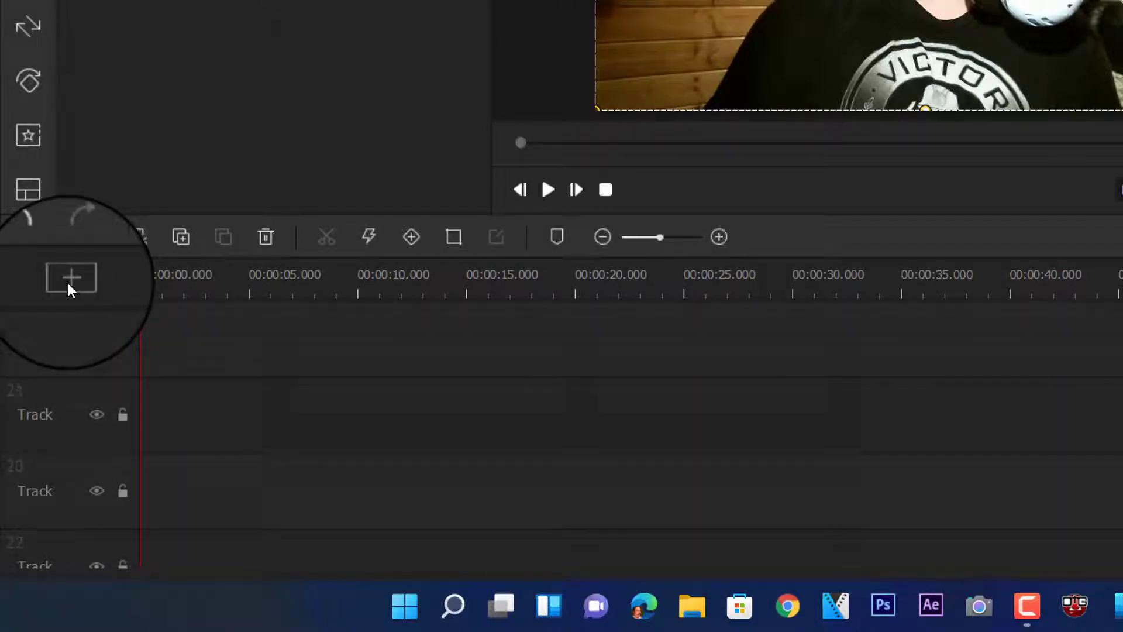
{"action": "left_click", "coordinate": [68, 278]}
{"action": "left_click", "coordinate": [68, 279]}
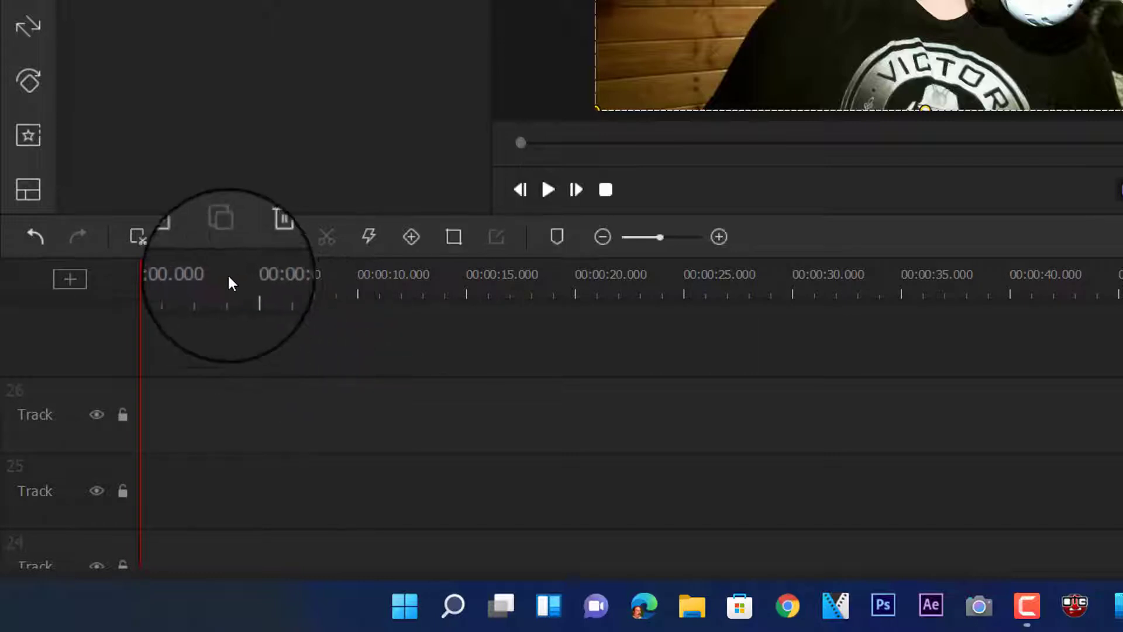
{"action": "key", "text": "ctrl+z"}
{"action": "key", "text": "ctrl+z"}
{"action": "key", "text": "ctrl+z"}
{"action": "key", "text": "ctrl+z"}
{"action": "key", "text": "ctrl+z"}
{"action": "key", "text": "ctrl+z"}
{"action": "key", "text": "ctrl+z"}
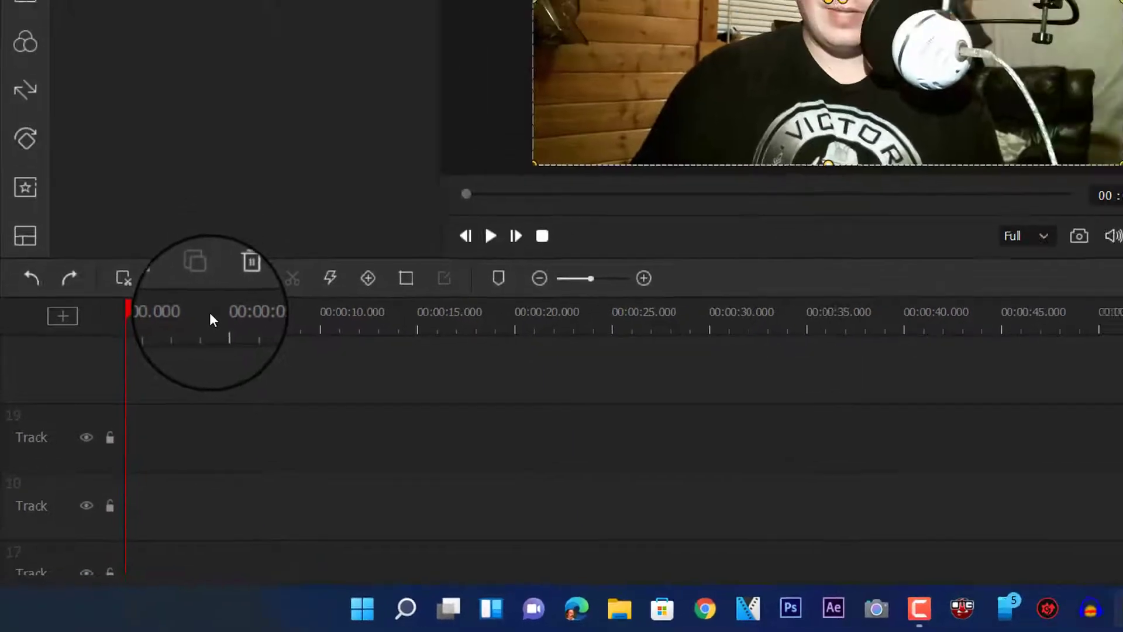
{"action": "key", "text": "ctrl+z"}
{"action": "key", "text": "ctrl+z"}
{"action": "key", "text": "ctrl+z"}
{"action": "key", "text": "ctrl+z"}
{"action": "key", "text": "ctrl+z"}
{"action": "key", "text": "ctrl+z"}
{"action": "key", "text": "ctrl+z"}
{"action": "key", "text": "ctrl+z"}
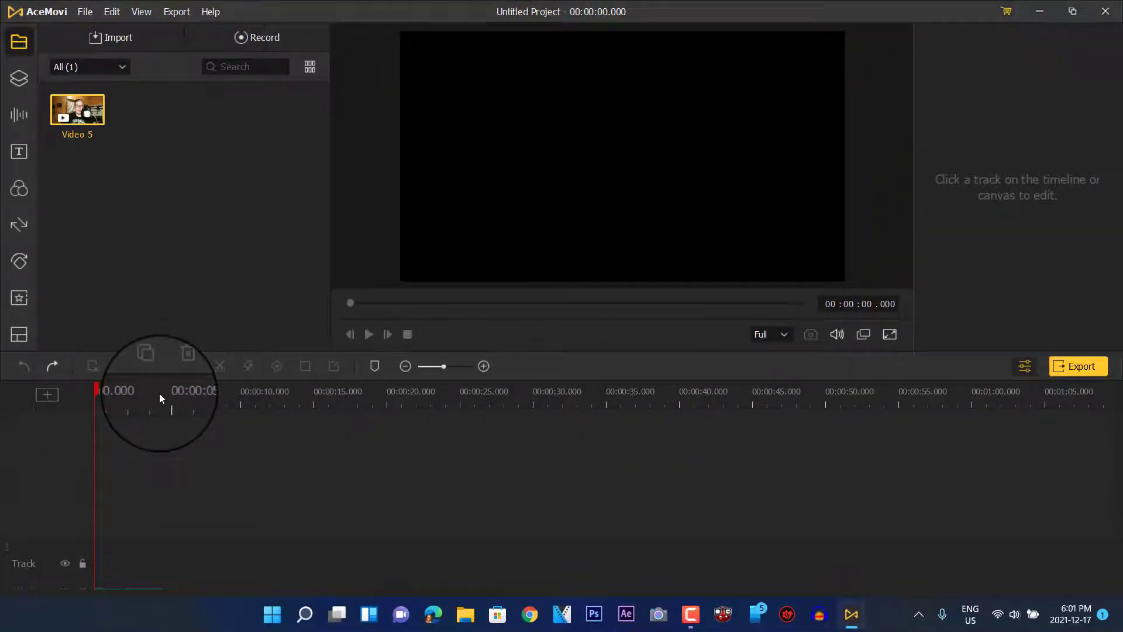
{"action": "key", "text": "ctrl+y"}
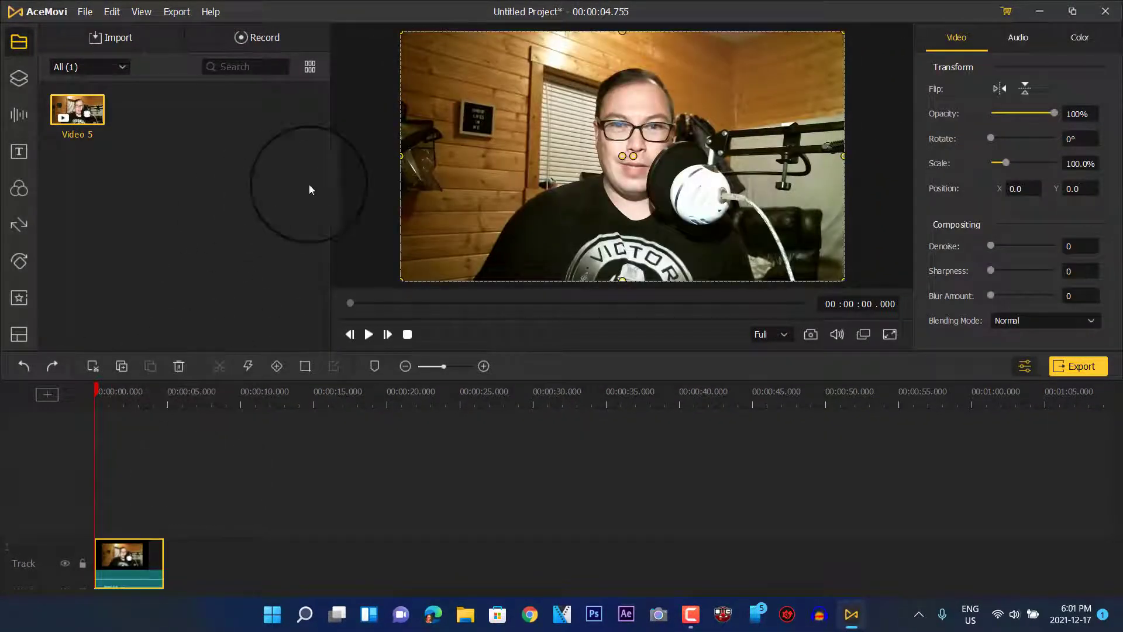
Scrub Video 5 to about 4.7 s, then play it from the start and pause.
{"action": "left_click_drag", "start_coordinate": [97, 395], "coordinate": [176, 402]}
{"action": "left_click", "coordinate": [76, 403]}
{"action": "left_click", "coordinate": [370, 338]}
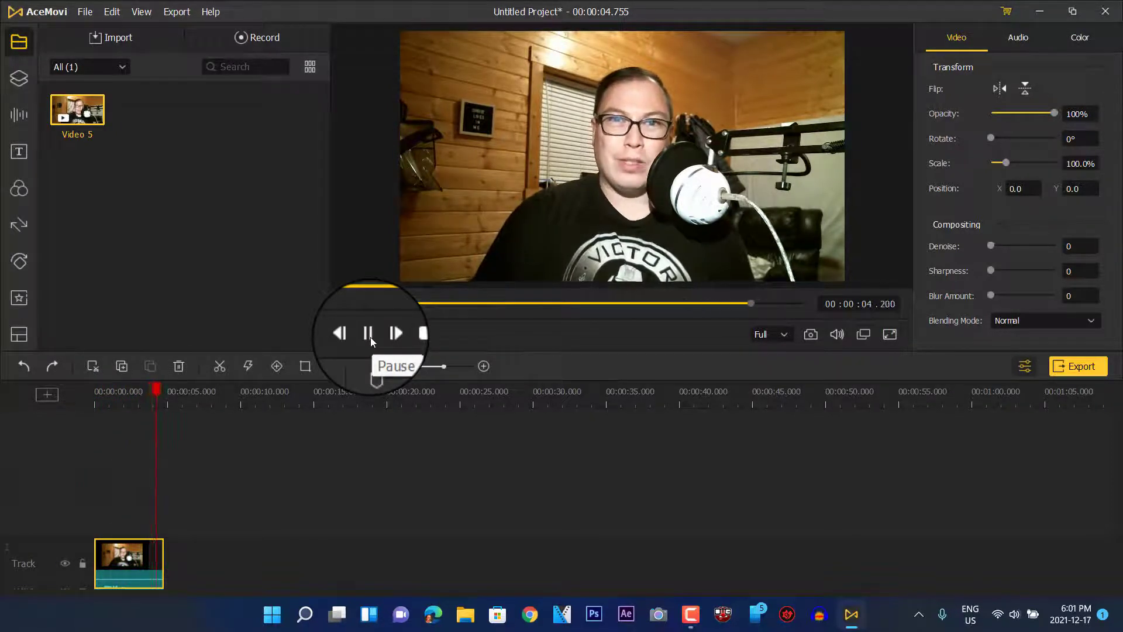
{"action": "left_click", "coordinate": [369, 333]}
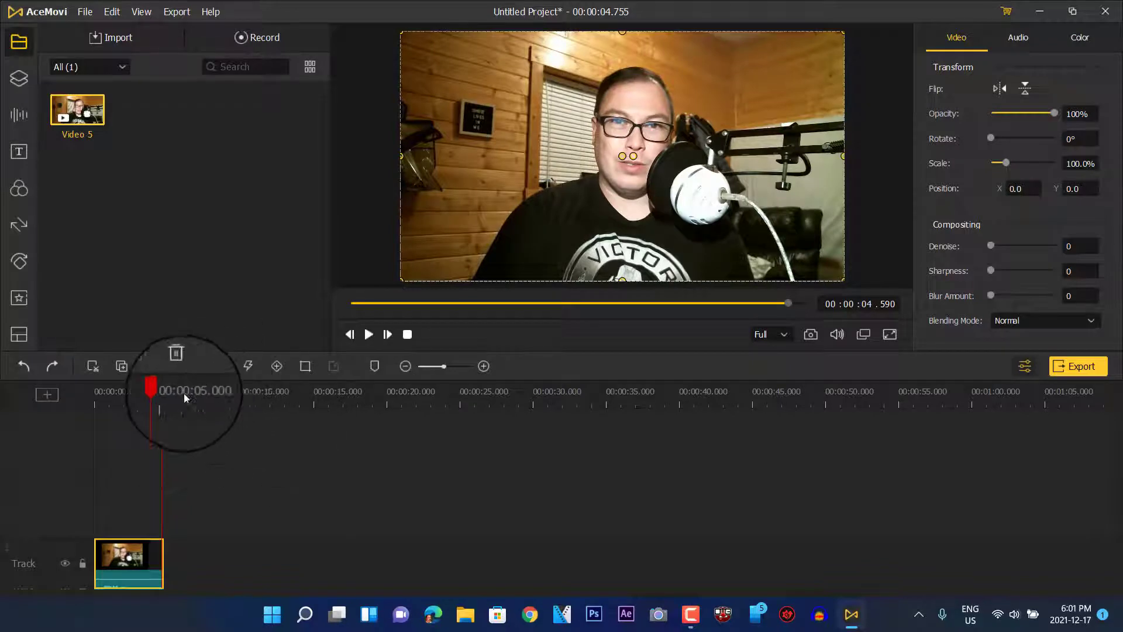
Zoom the timeline in to fractions of a second and place the playhead at about 0.2 s.
{"action": "scroll", "coordinate": [121, 406], "scroll_direction": "up", "scroll_amount": 1}
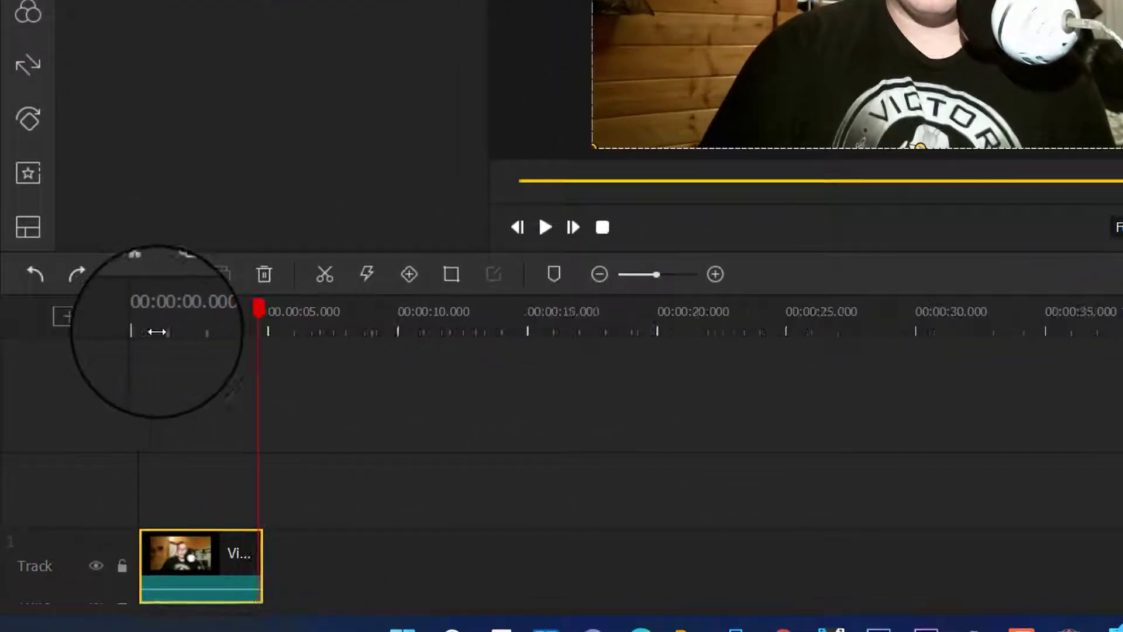
{"action": "scroll", "coordinate": [156, 331], "scroll_direction": "up", "scroll_amount": 5}
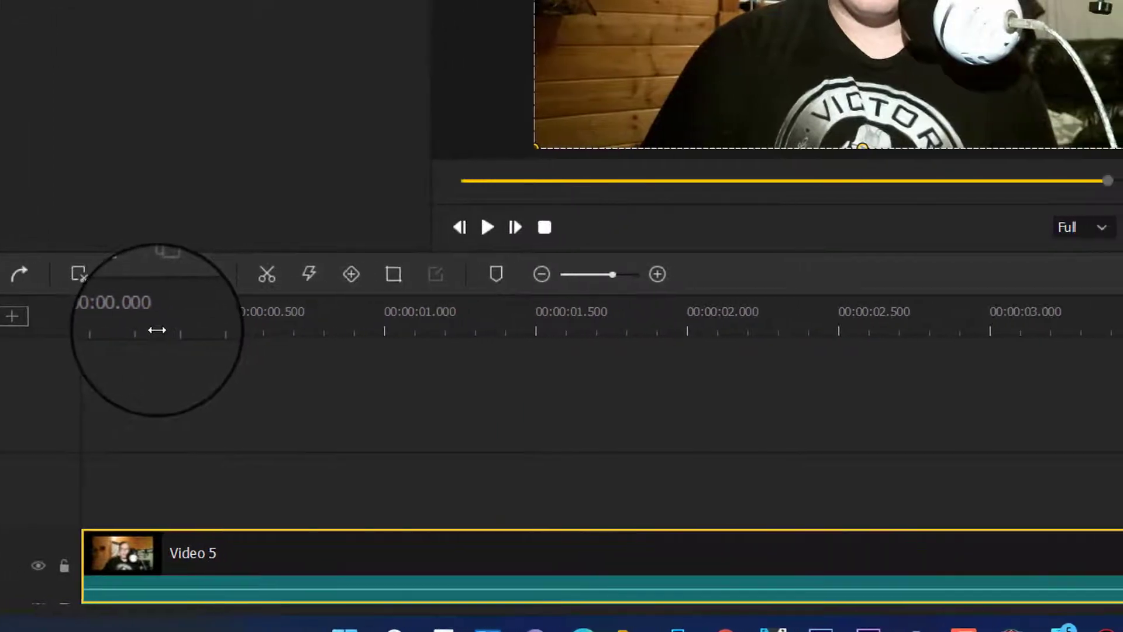
{"action": "scroll", "coordinate": [209, 330], "scroll_direction": "down", "scroll_amount": 3}
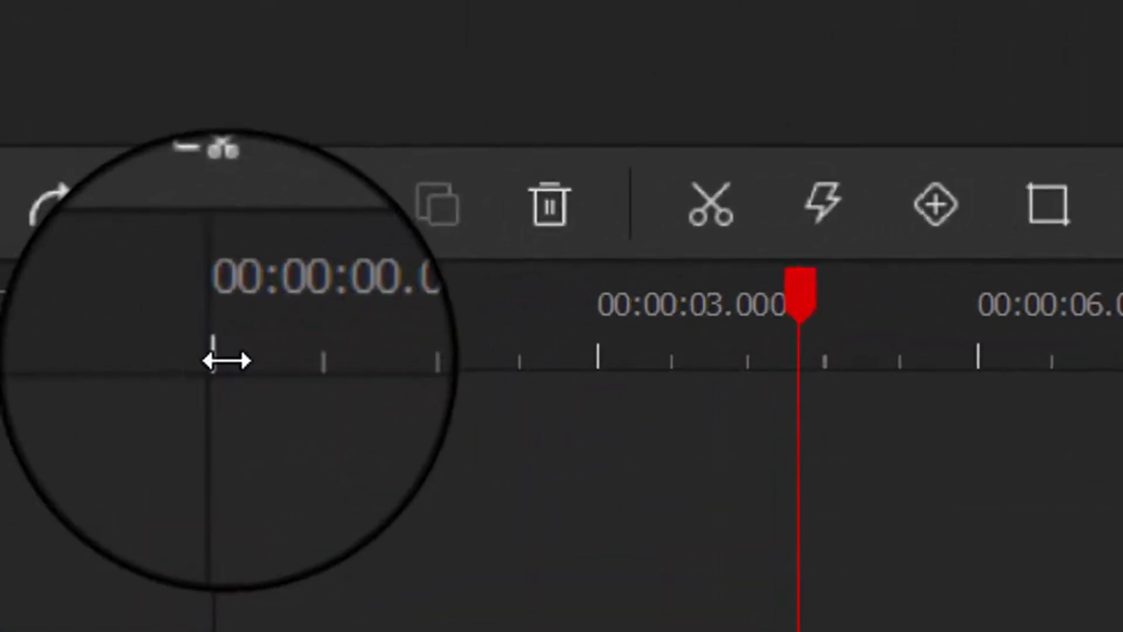
{"action": "scroll", "coordinate": [226, 361], "scroll_direction": "up", "scroll_amount": 6}
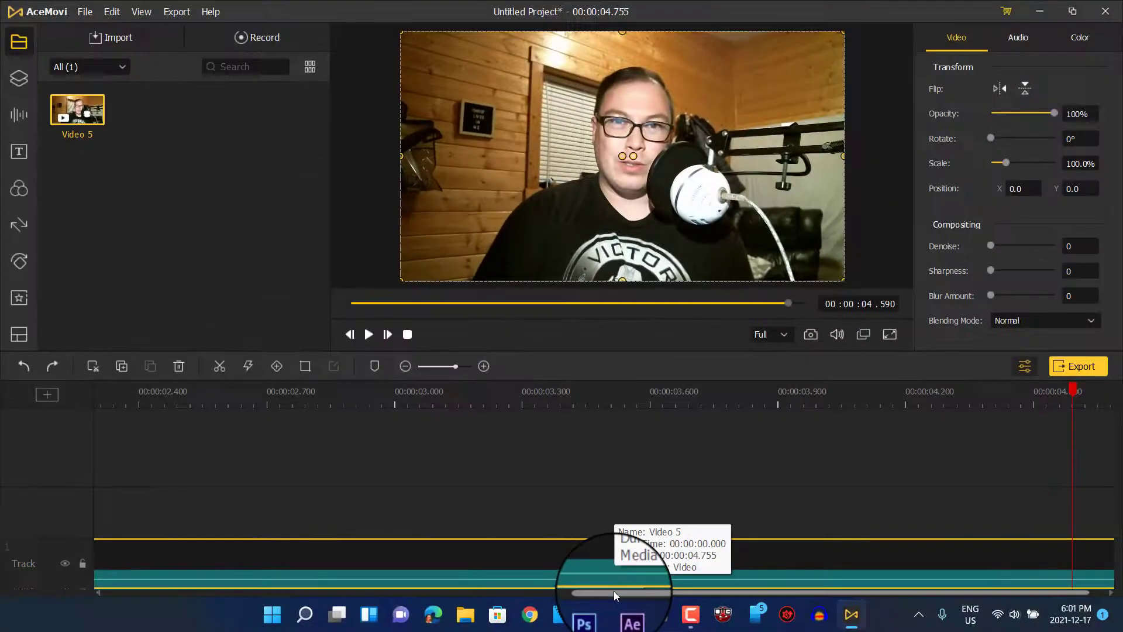
{"action": "left_click_drag", "start_coordinate": [613, 591], "coordinate": [89, 574]}
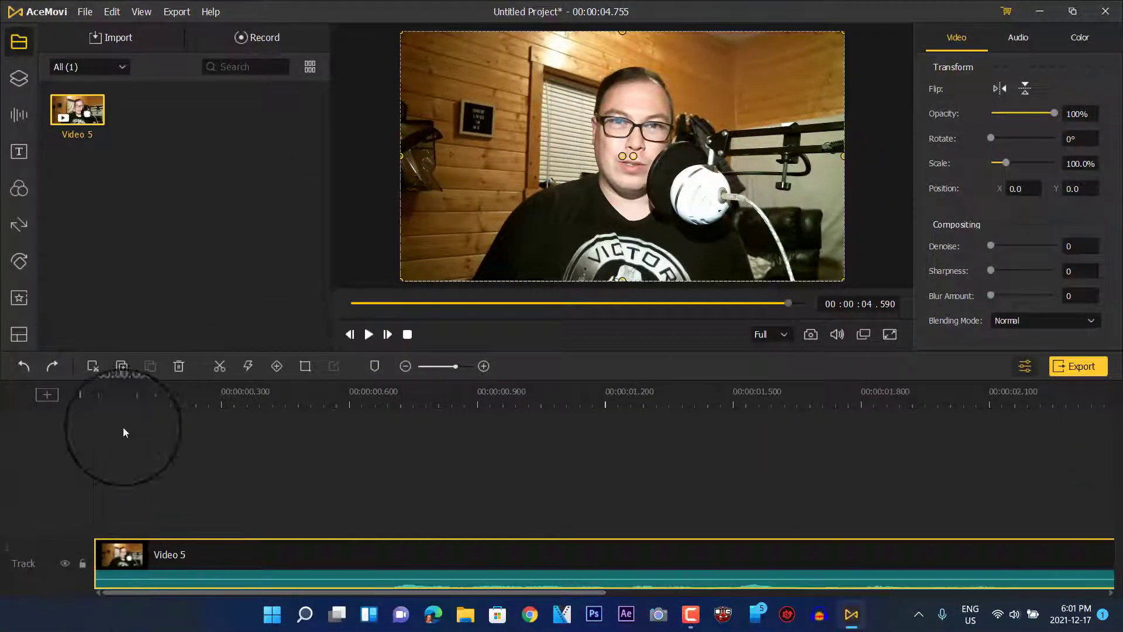
{"action": "left_click", "coordinate": [101, 397]}
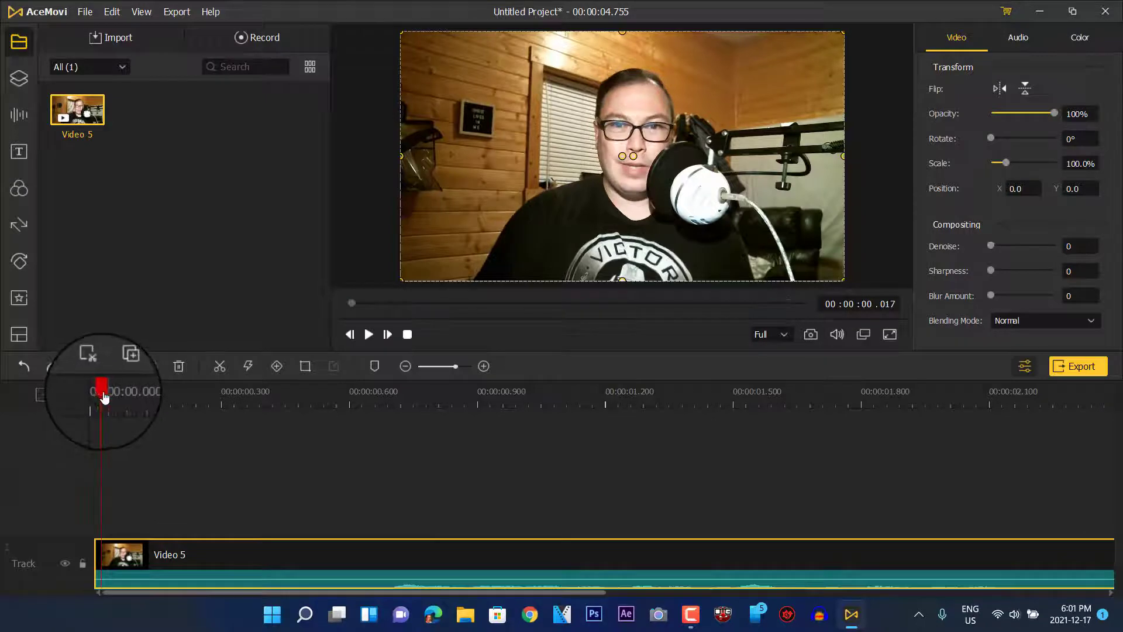
{"action": "left_click_drag", "start_coordinate": [105, 398], "coordinate": [210, 406]}
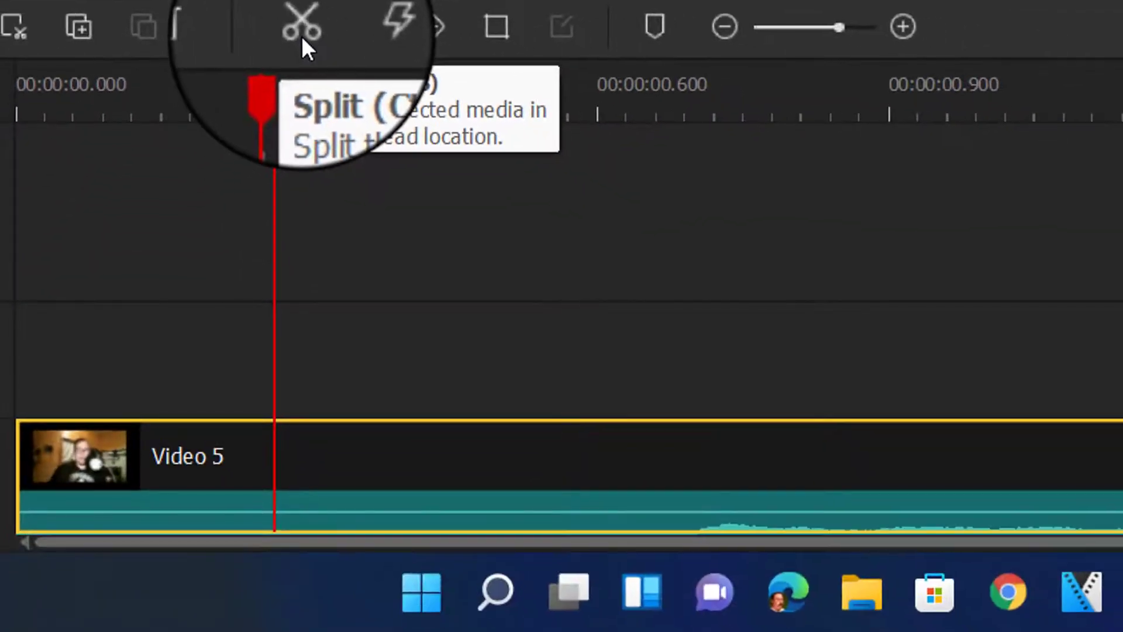
Split Video 5 at 0.2 s and 0.6 s, delete both leading pieces, and move the rest to 0.
{"action": "left_click", "coordinate": [302, 37]}
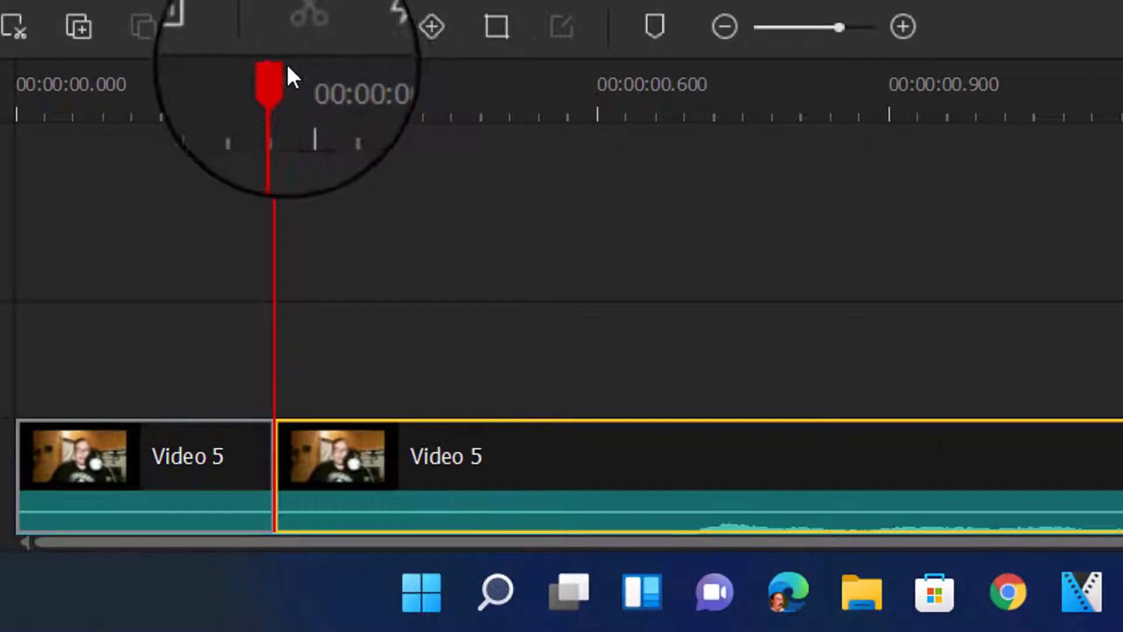
{"action": "left_click_drag", "start_coordinate": [336, 88], "coordinate": [577, 91]}
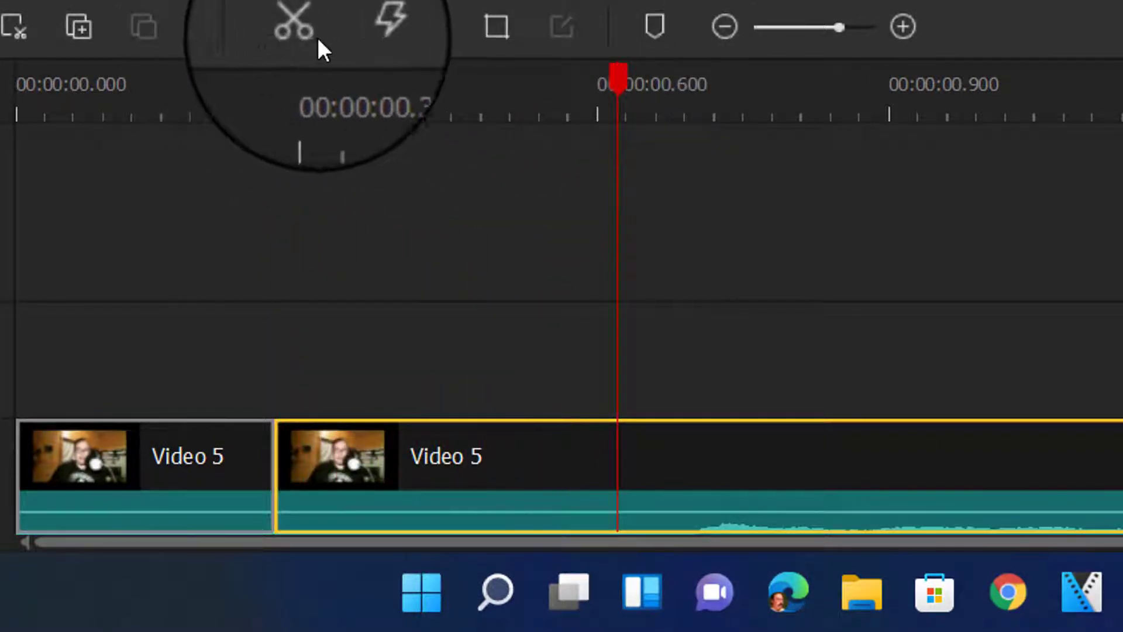
{"action": "key", "text": "ctrl+b"}
{"action": "left_click", "coordinate": [470, 501]}
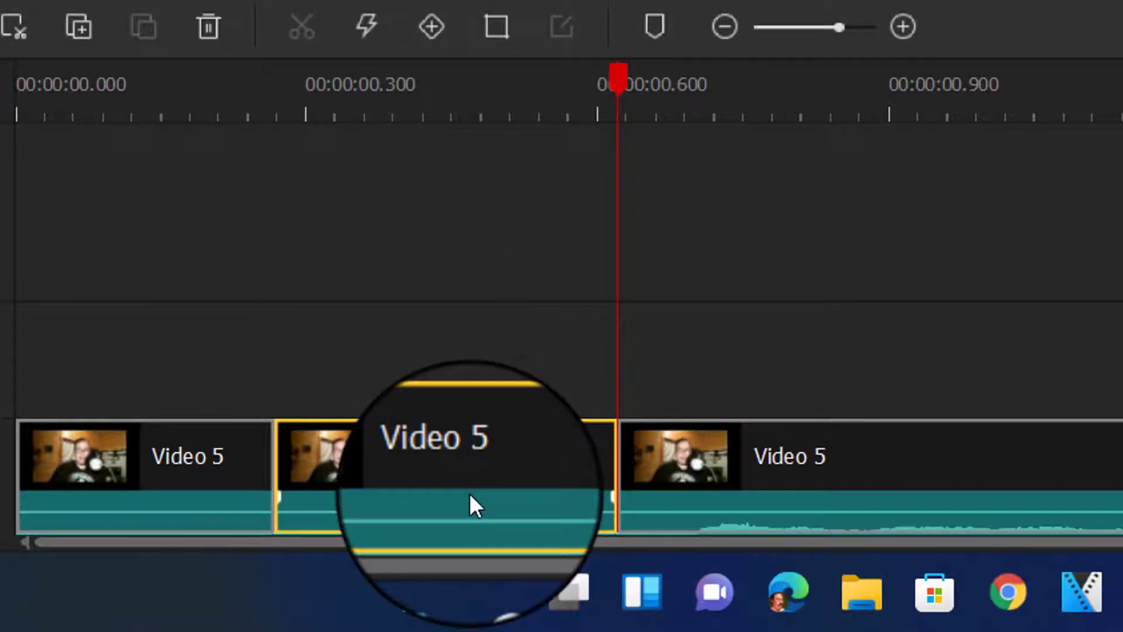
{"action": "key", "text": "Delete"}
{"action": "left_click", "coordinate": [193, 456]}
{"action": "key", "text": "Delete"}
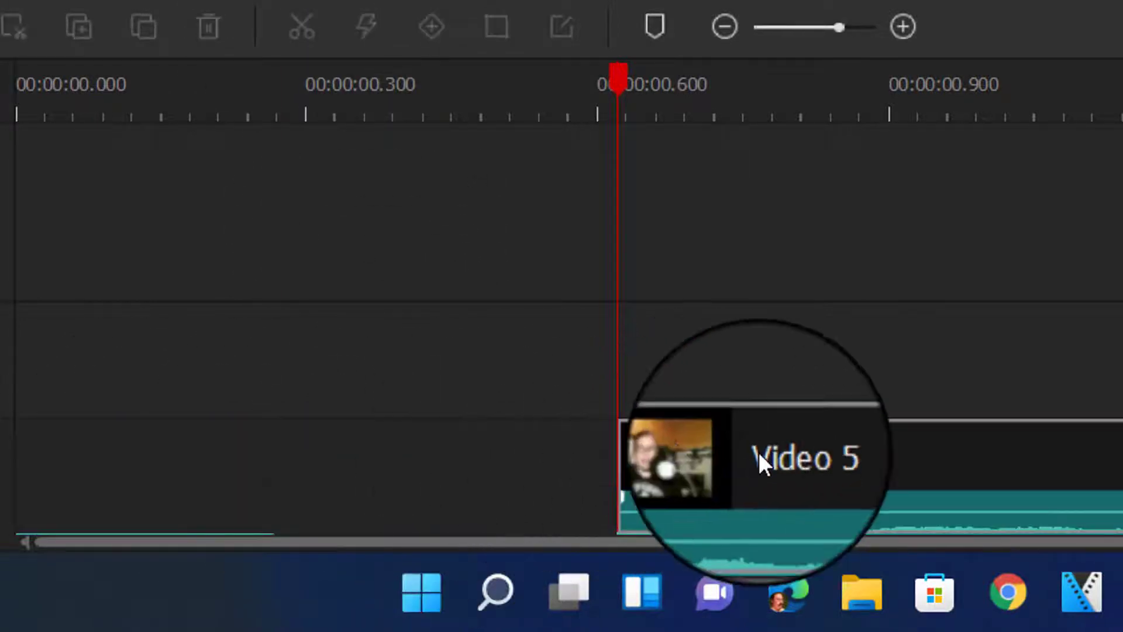
{"action": "left_click_drag", "start_coordinate": [759, 451], "coordinate": [147, 463]}
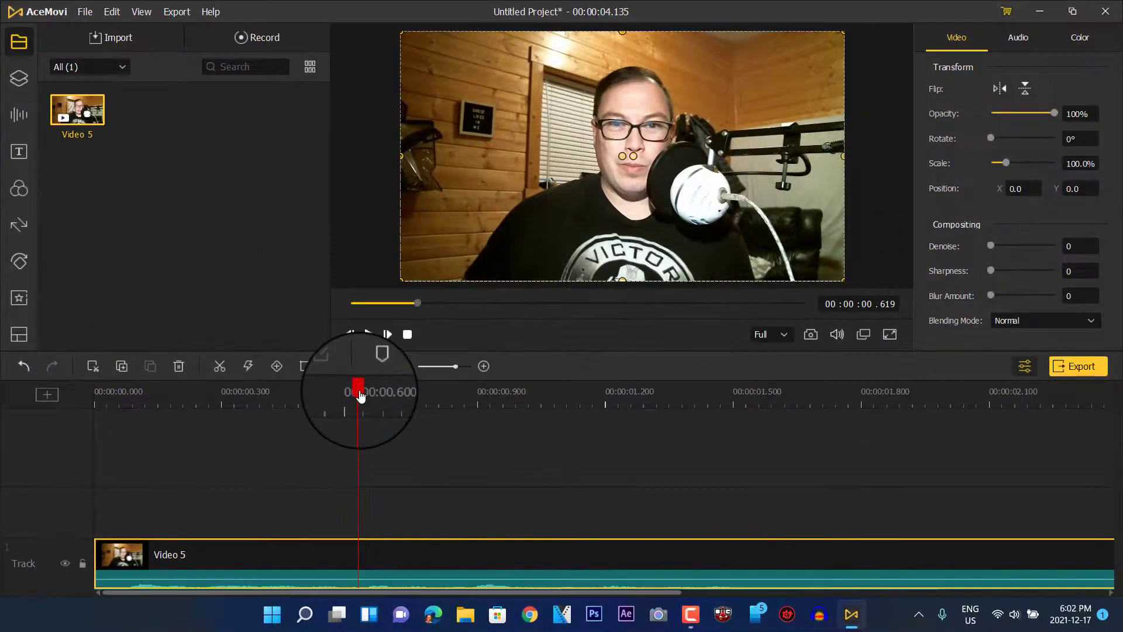
Preview the trimmed clip from the start and park the playhead near 0.07 s.
{"action": "left_click_drag", "start_coordinate": [360, 397], "coordinate": [17, 400]}
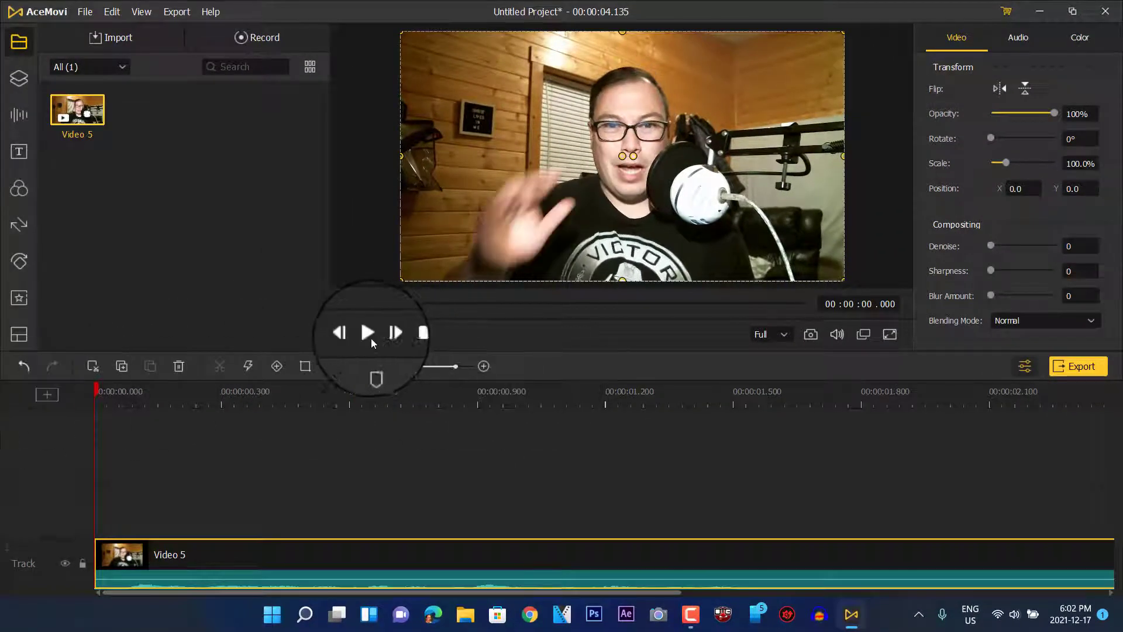
{"action": "left_click", "coordinate": [369, 333]}
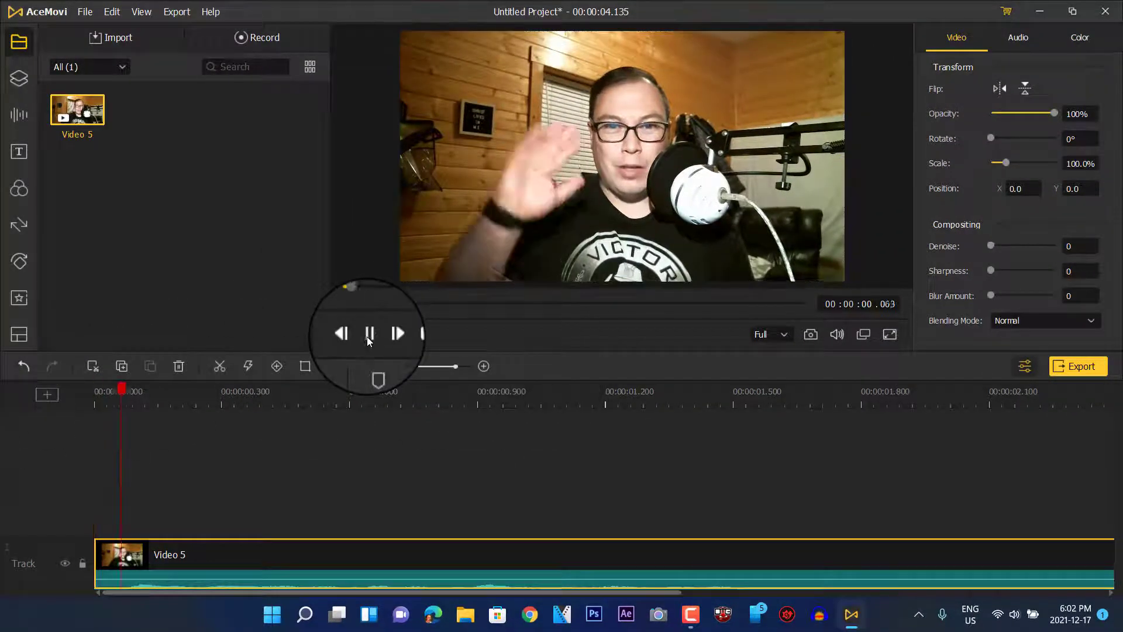
{"action": "left_click", "coordinate": [369, 333]}
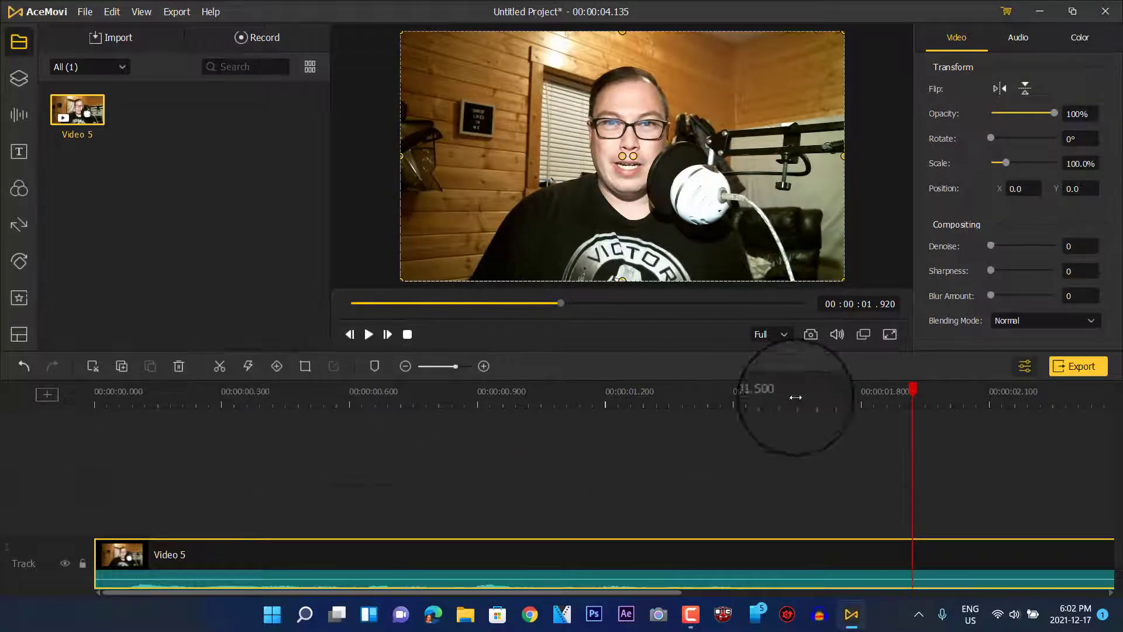
{"action": "left_click", "coordinate": [912, 401]}
{"action": "left_click_drag", "start_coordinate": [296, 402], "coordinate": [125, 401]}
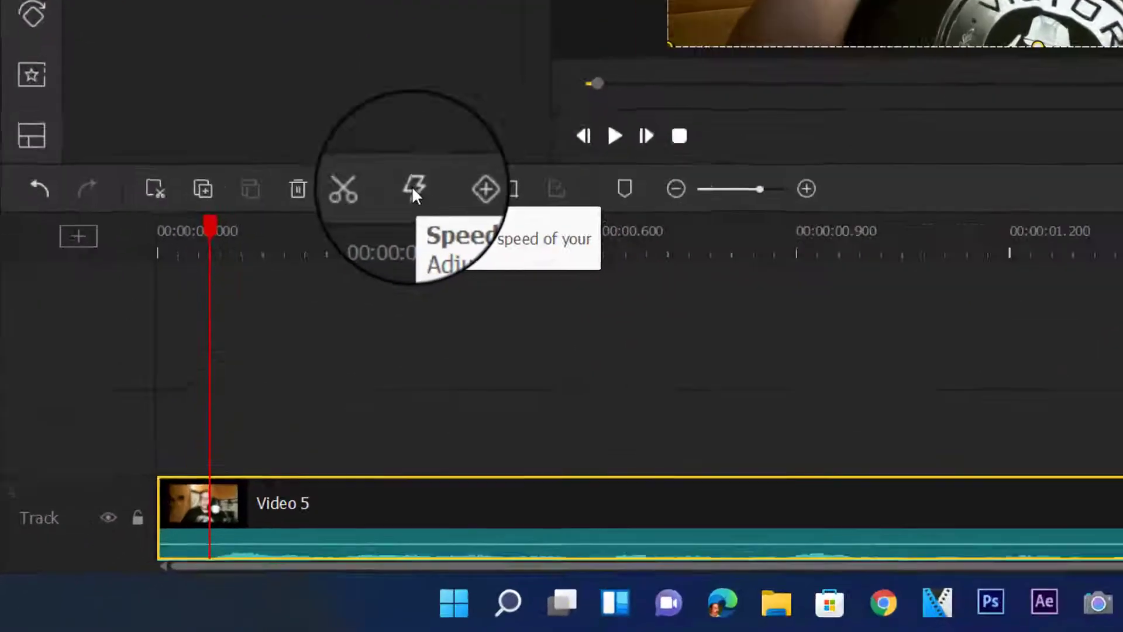
Slow Video 5 to 0.05x and play it back from the start.
{"action": "left_click", "coordinate": [248, 367]}
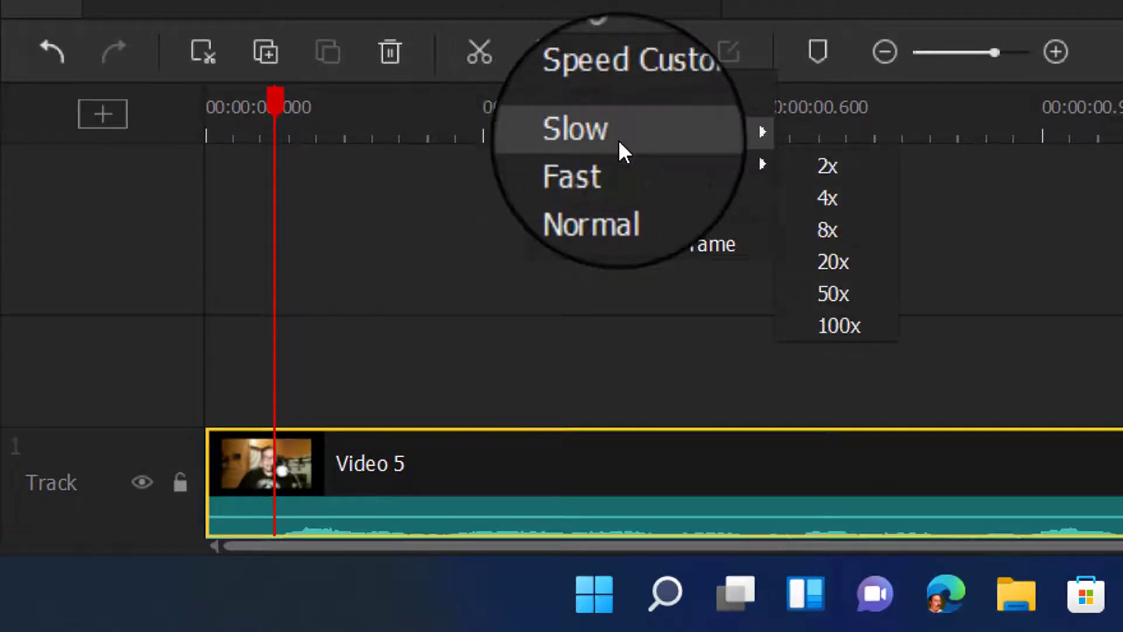
{"action": "mouse_move", "coordinate": [725, 135]}
{"action": "left_click", "coordinate": [850, 230]}
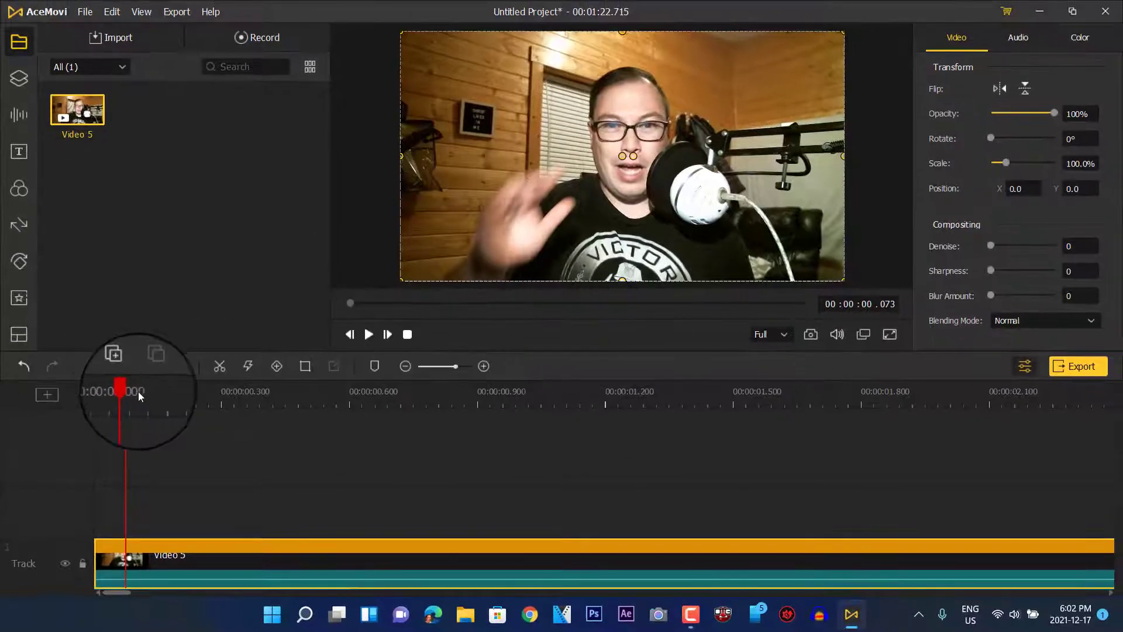
{"action": "left_click_drag", "start_coordinate": [128, 396], "coordinate": [50, 393]}
{"action": "left_click", "coordinate": [367, 336]}
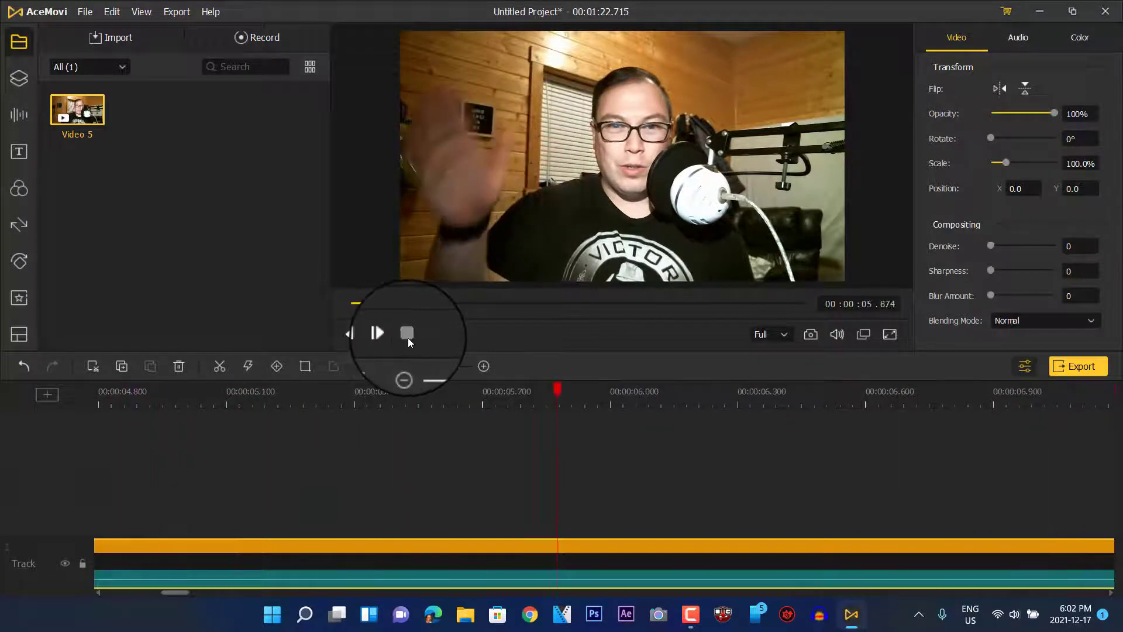
{"action": "left_click", "coordinate": [407, 335]}
Change the clip to half speed (0.5x) and preview it.
{"action": "left_click", "coordinate": [250, 365]}
{"action": "mouse_move", "coordinate": [309, 400]}
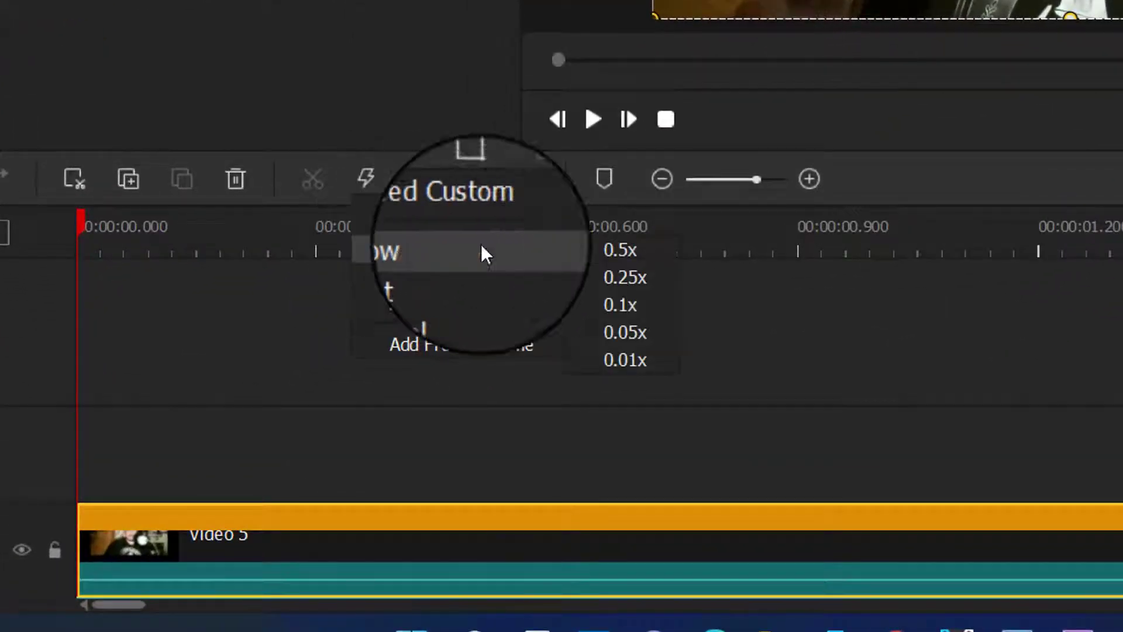
{"action": "left_click", "coordinate": [640, 257]}
{"action": "left_click", "coordinate": [593, 122]}
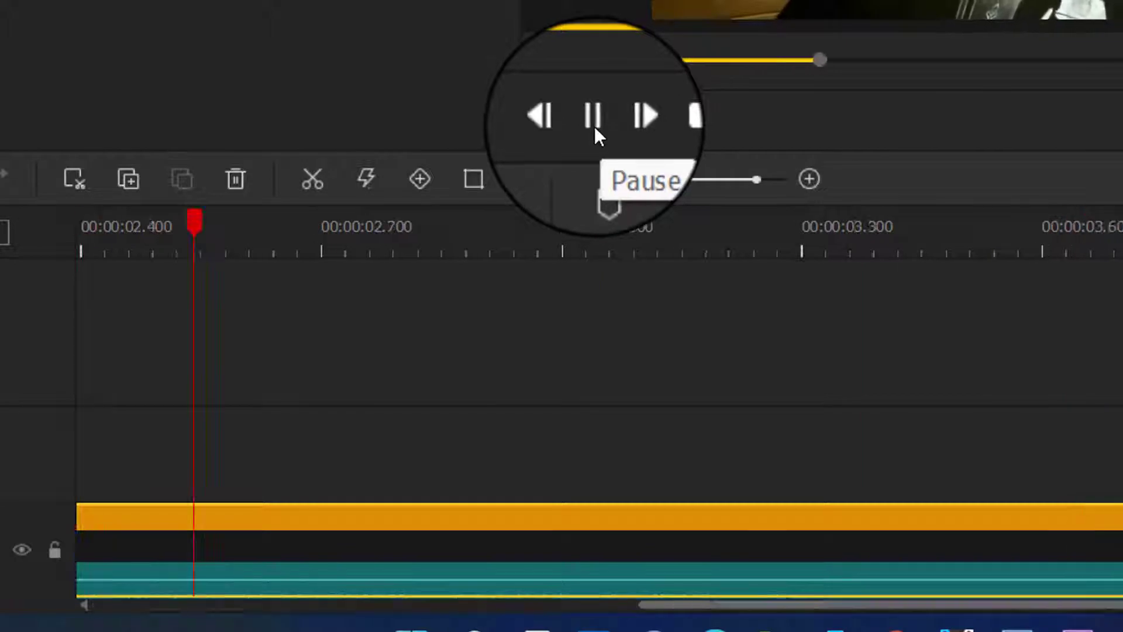
{"action": "left_click", "coordinate": [666, 120]}
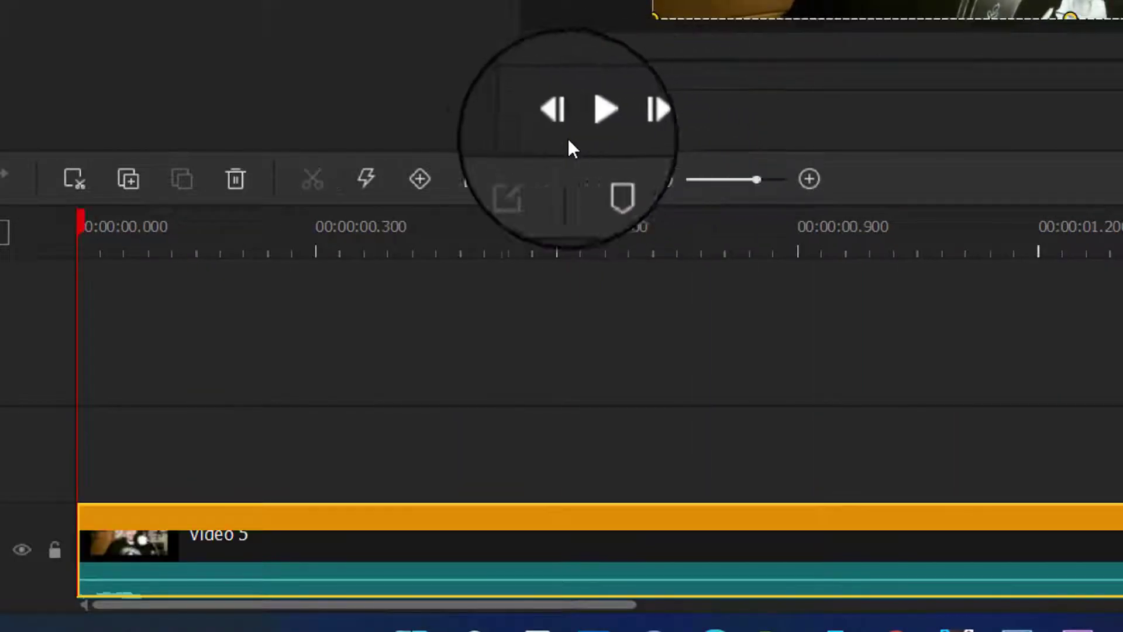
Speed the clip up to 100x and play it.
{"action": "left_click", "coordinate": [368, 175]}
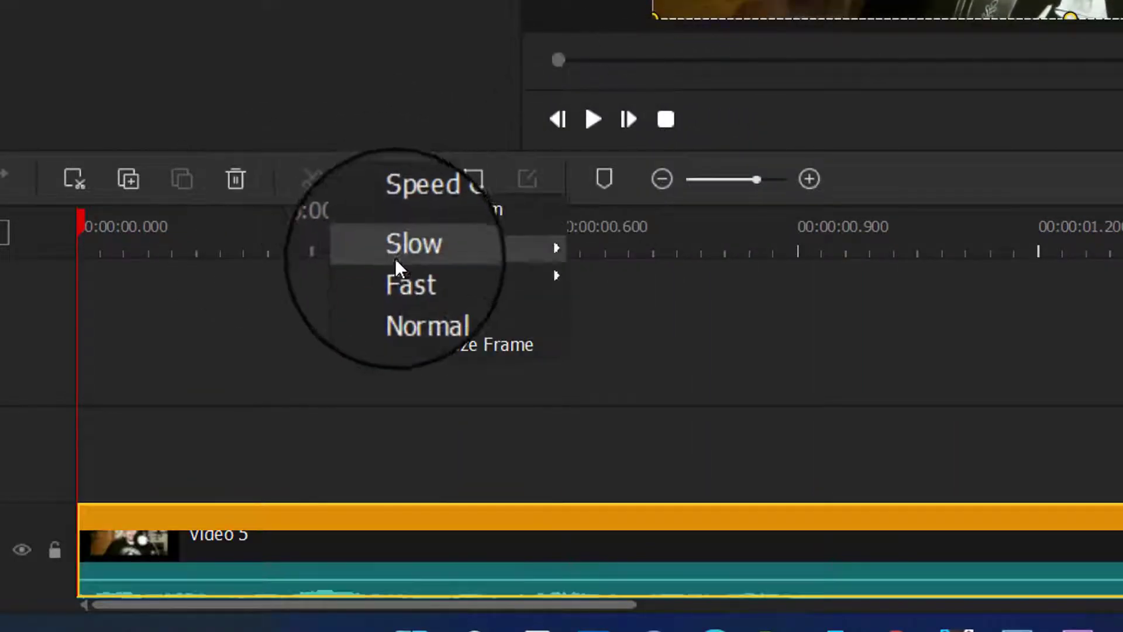
{"action": "mouse_move", "coordinate": [416, 279]}
{"action": "left_click", "coordinate": [633, 408]}
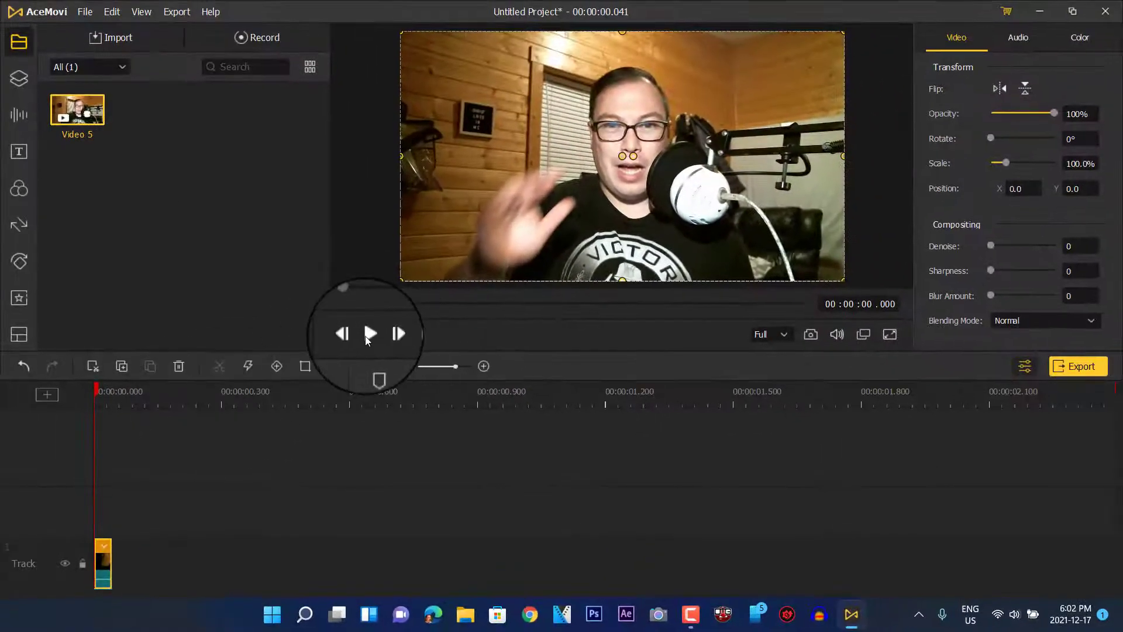
{"action": "left_click", "coordinate": [370, 334]}
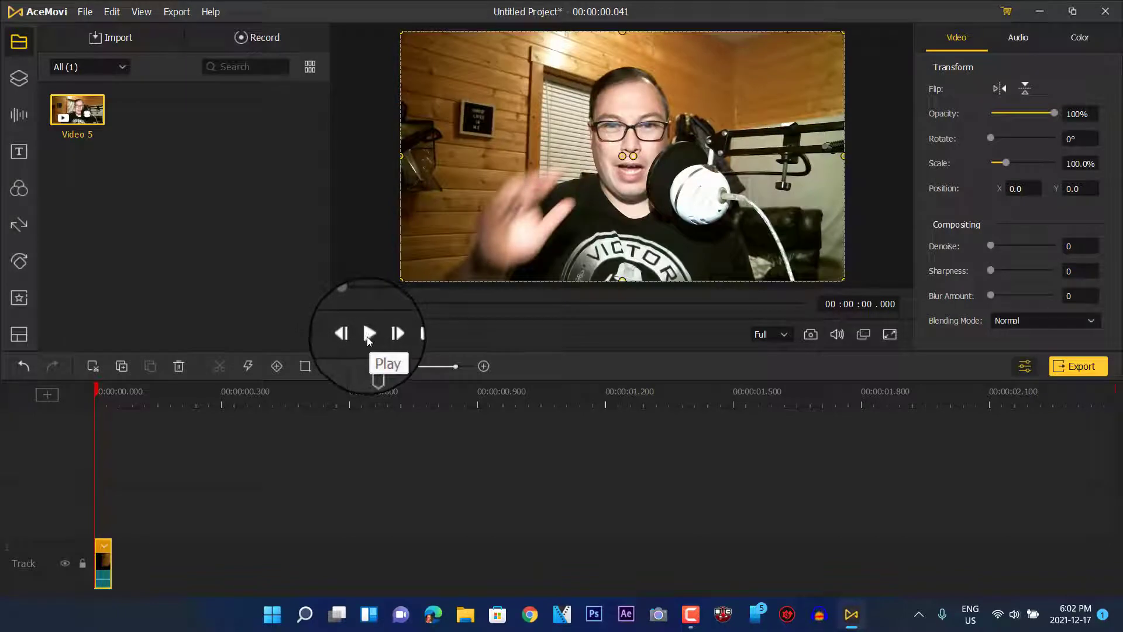
Set the clip to Fast 4x speed and play it to check.
{"action": "left_click", "coordinate": [257, 356]}
{"action": "mouse_move", "coordinate": [297, 409]}
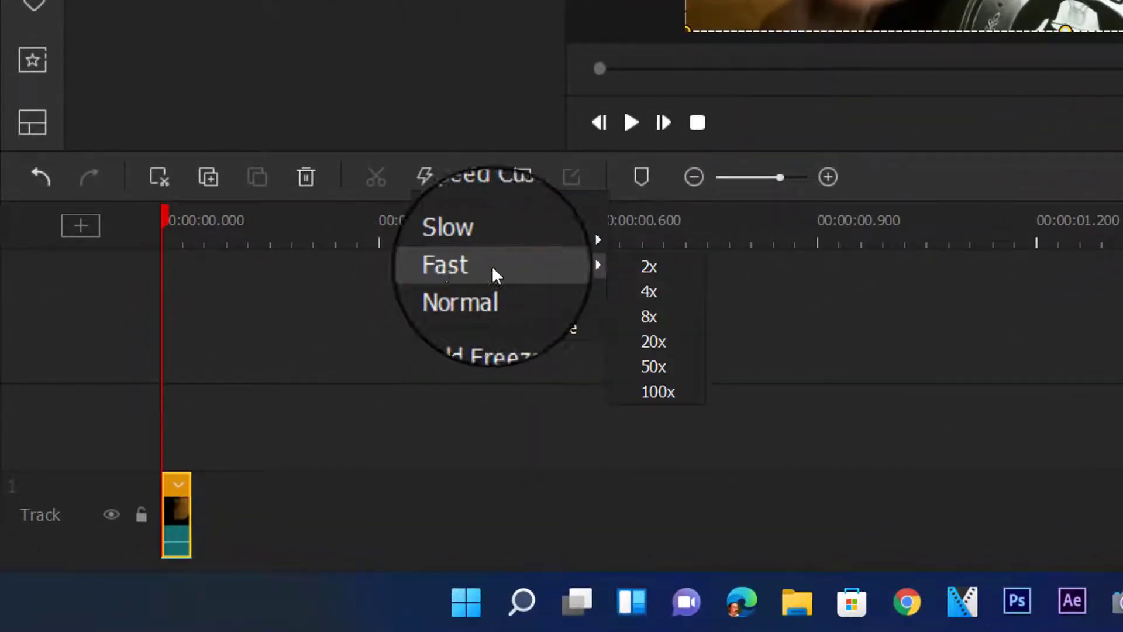
{"action": "left_click", "coordinate": [639, 292]}
{"action": "left_click", "coordinate": [632, 122]}
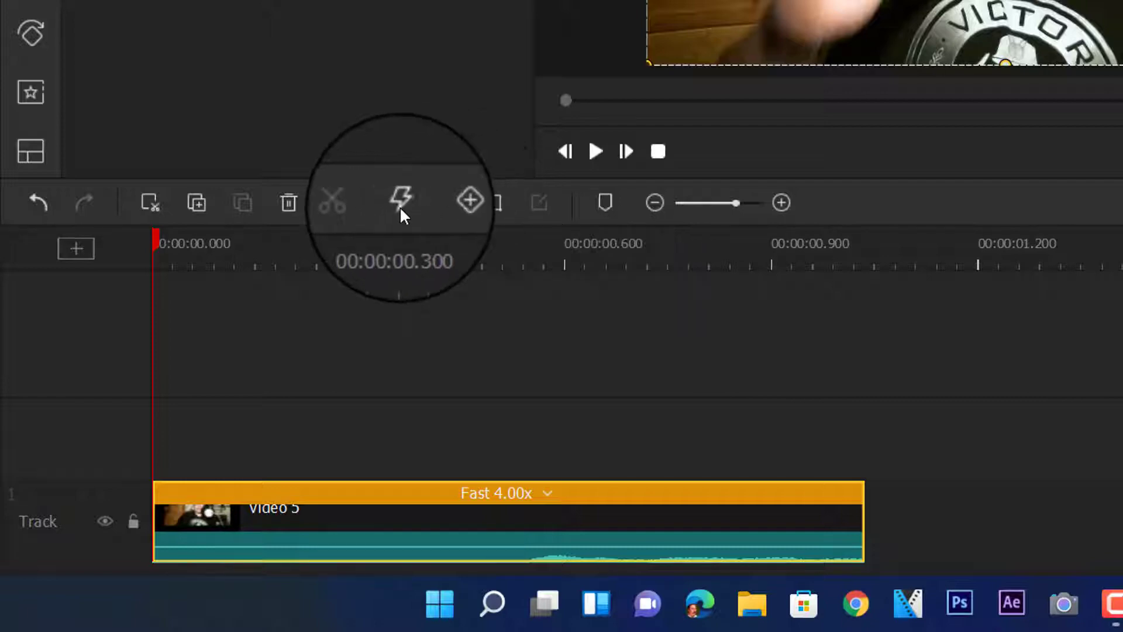
Add a 0% opacity keyframe at the clip start and a second keyframe slightly later.
{"action": "left_click", "coordinate": [447, 202]}
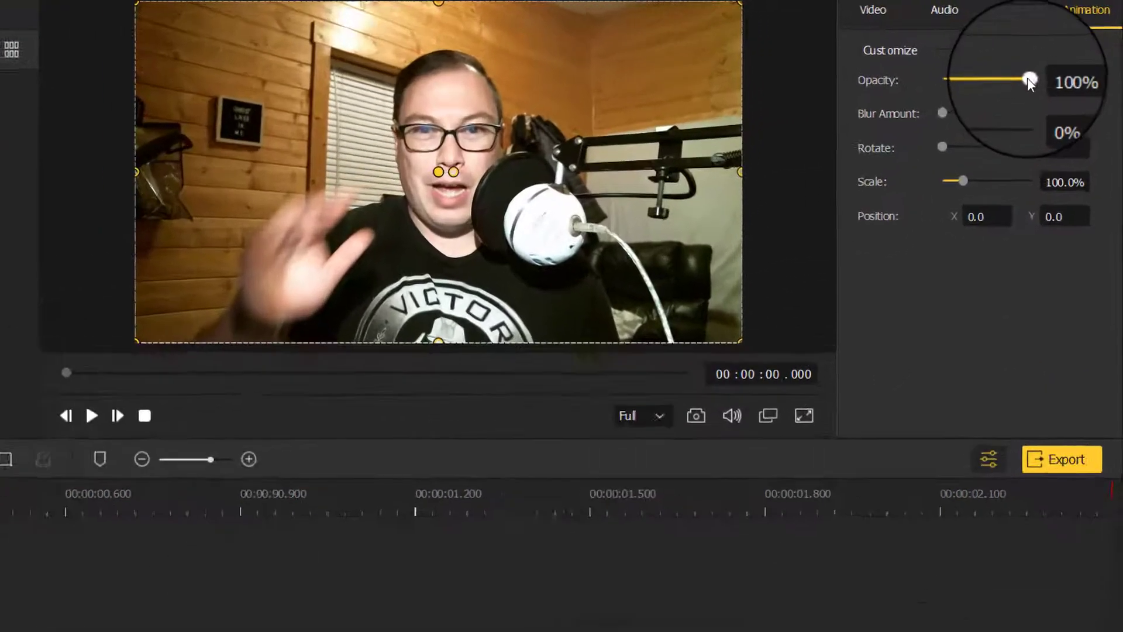
{"action": "left_click_drag", "start_coordinate": [1048, 62], "coordinate": [909, 78]}
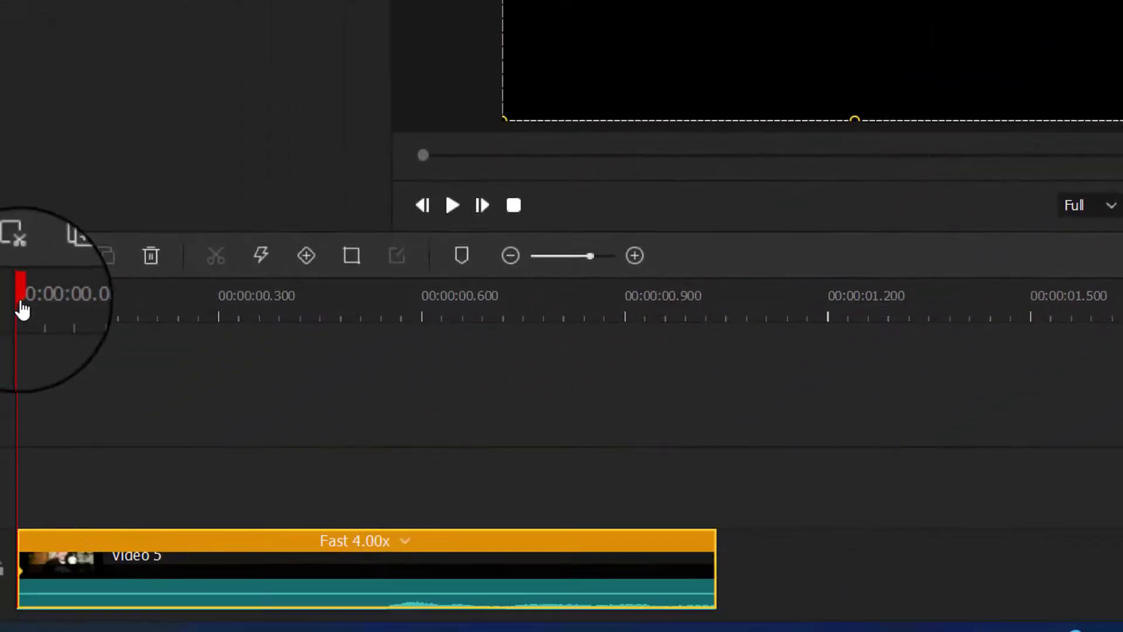
{"action": "left_click_drag", "start_coordinate": [23, 310], "coordinate": [106, 310]}
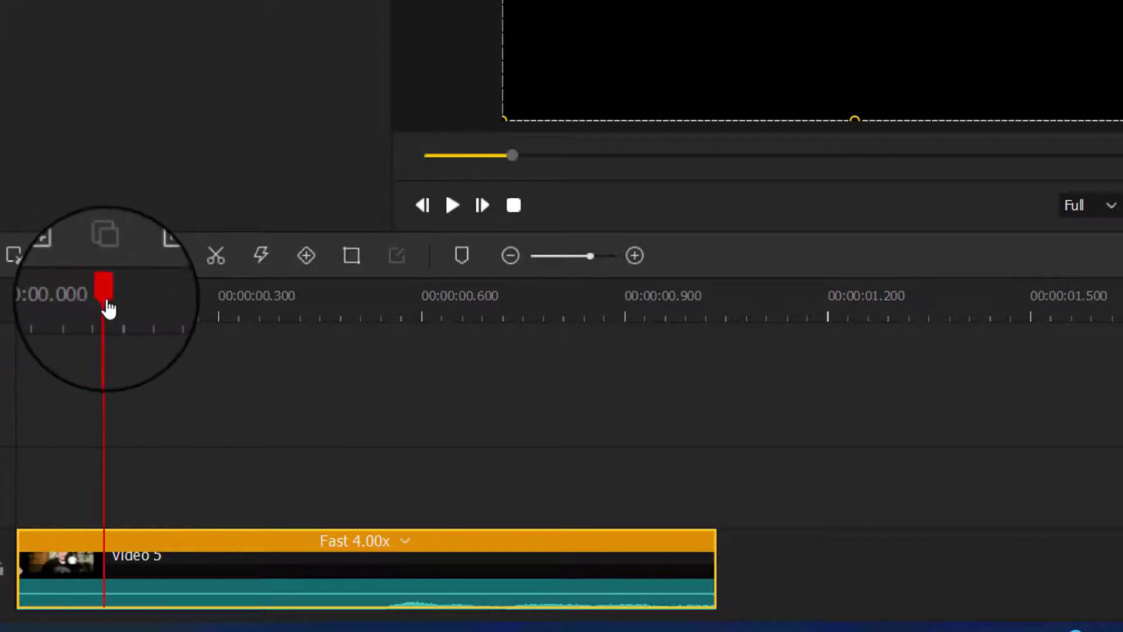
{"action": "left_click", "coordinate": [304, 254]}
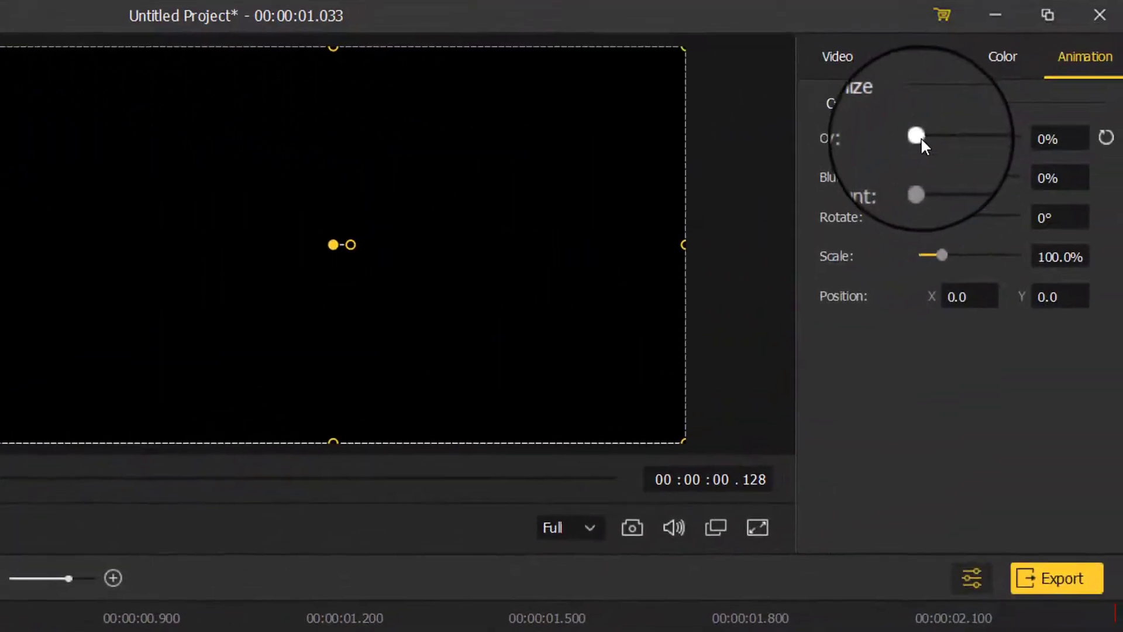
{"action": "left_click_drag", "start_coordinate": [919, 142], "coordinate": [934, 142]}
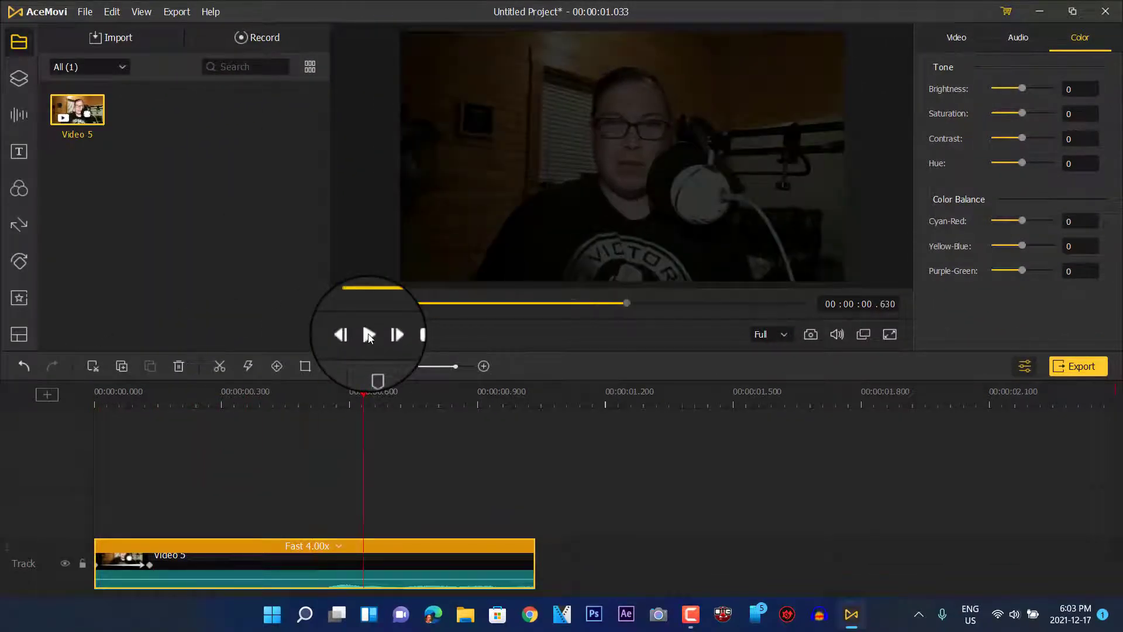
Raise the second keyframe's opacity to 100% and play the fade-in from the start.
{"action": "left_click", "coordinate": [149, 565]}
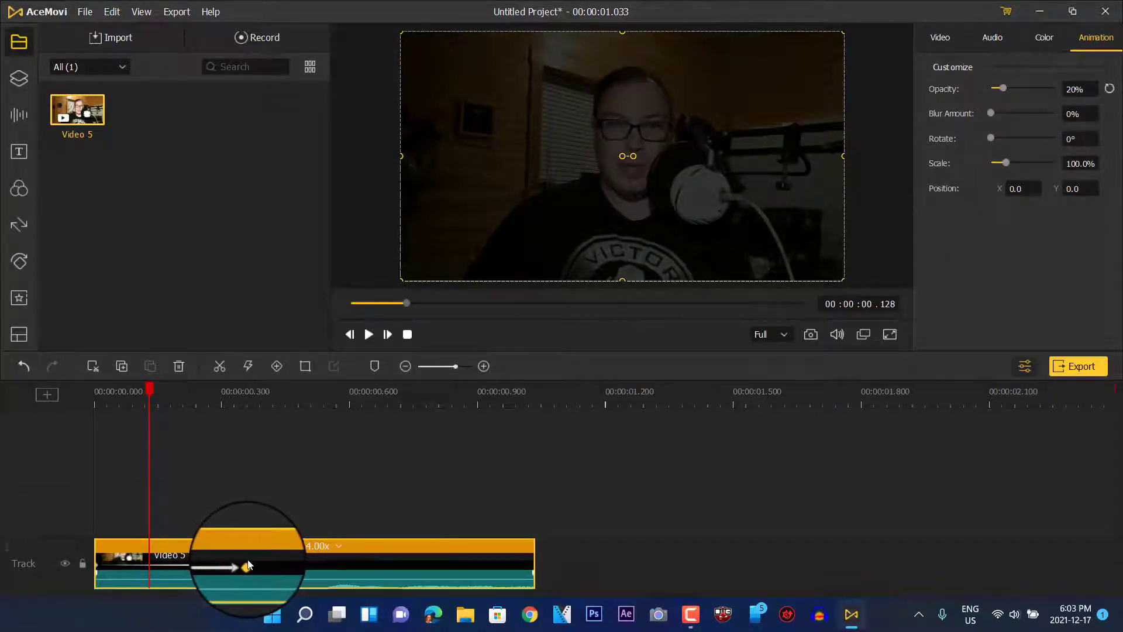
{"action": "left_click", "coordinate": [247, 565]}
{"action": "left_click_drag", "start_coordinate": [1005, 89], "coordinate": [1057, 92]}
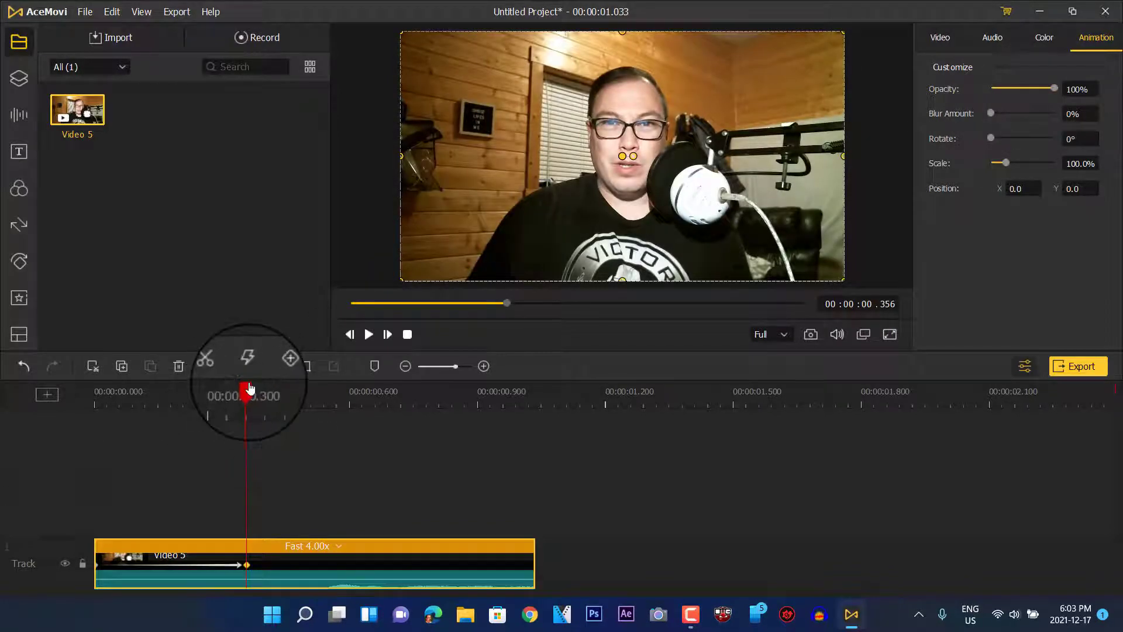
{"action": "left_click", "coordinate": [44, 417]}
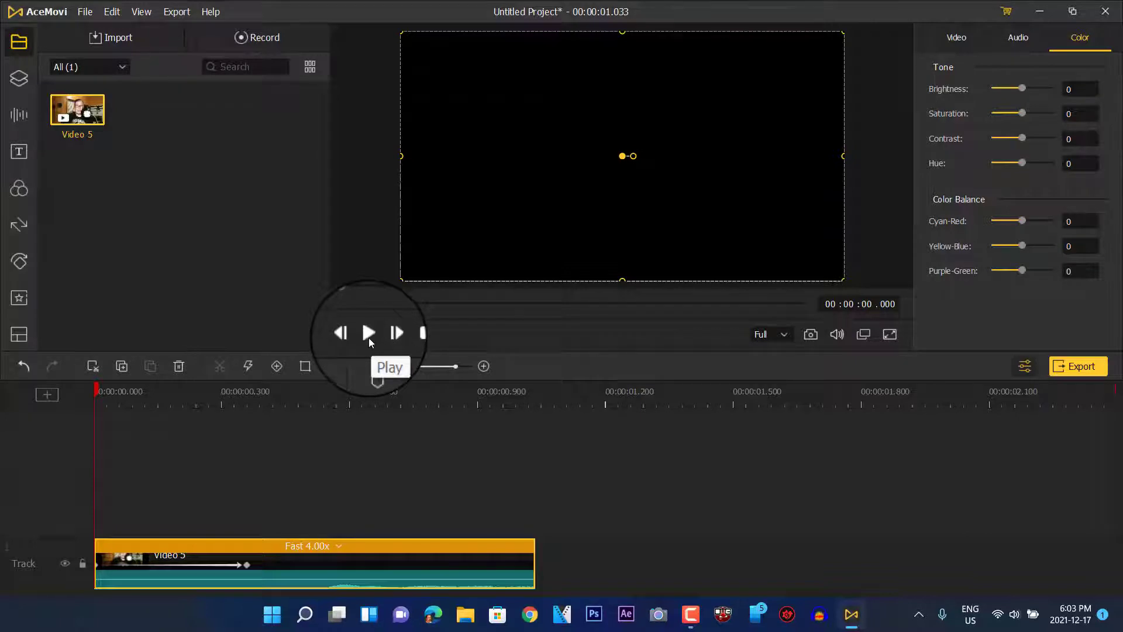
{"action": "left_click", "coordinate": [369, 336]}
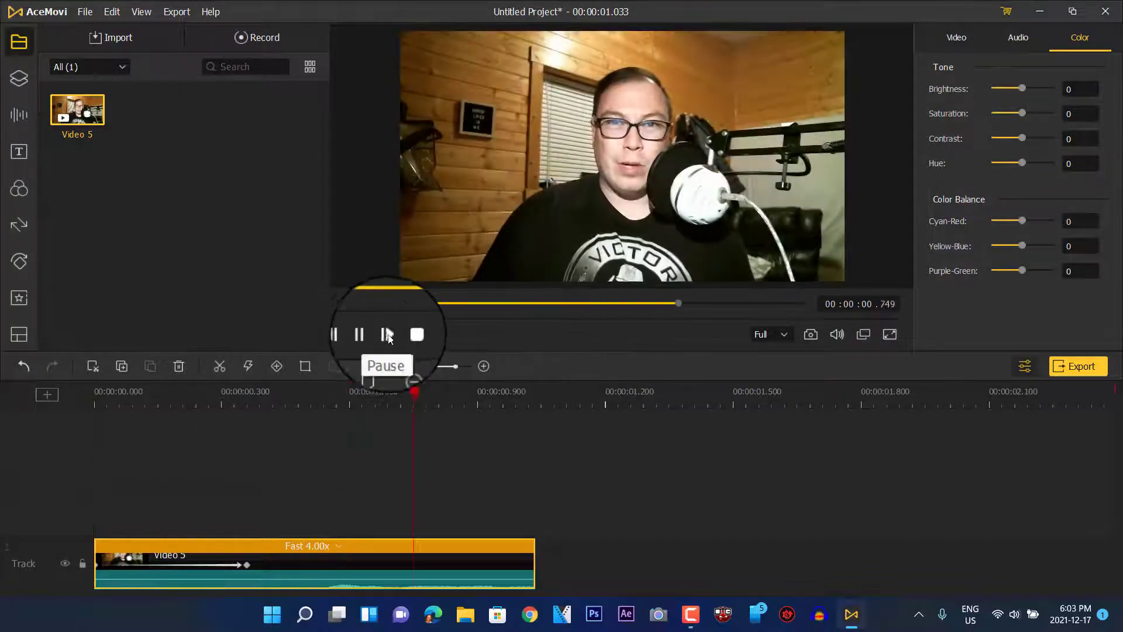
{"action": "left_click", "coordinate": [405, 337]}
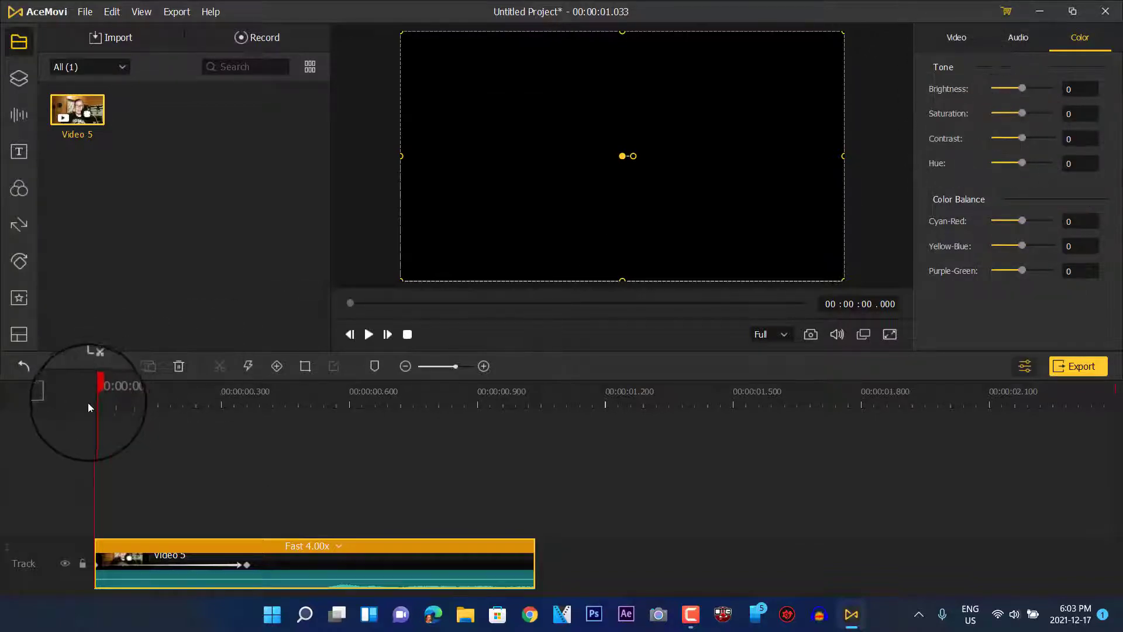
Set the clip's brightness to 19 at about 0.49 s.
{"action": "left_click_drag", "start_coordinate": [96, 397], "coordinate": [302, 403]}
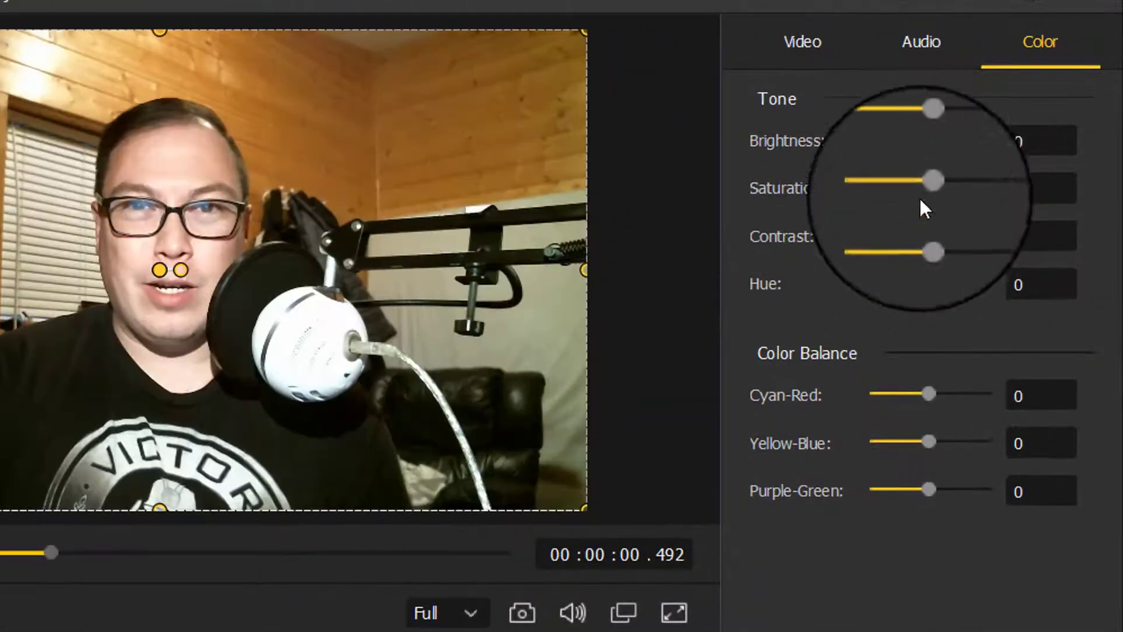
{"action": "left_click_drag", "start_coordinate": [934, 141], "coordinate": [923, 166]}
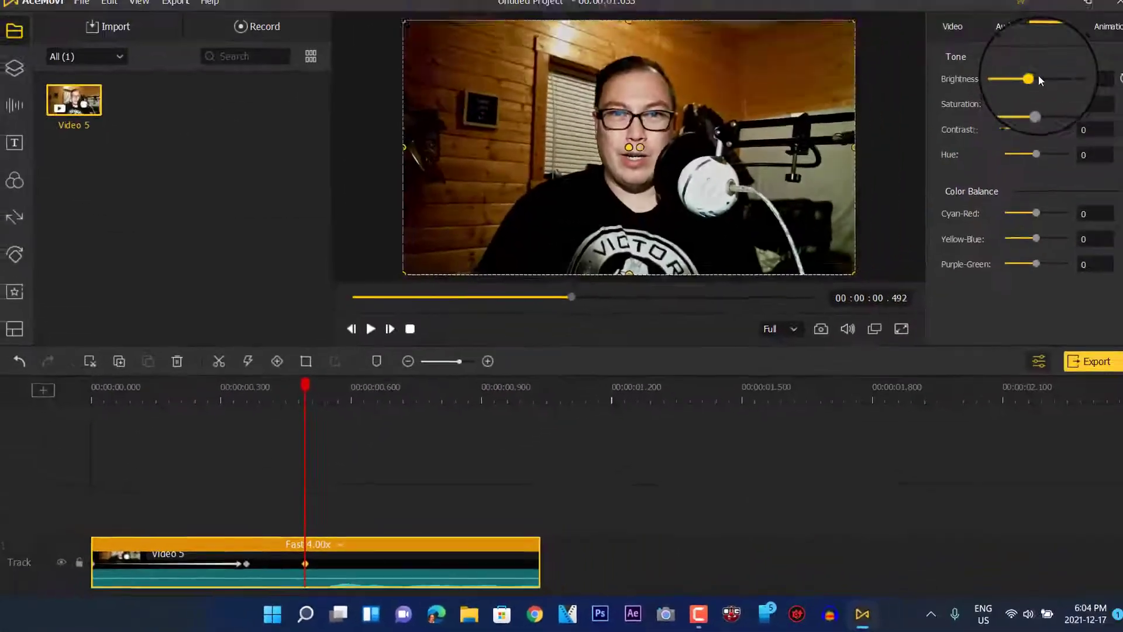
{"action": "left_click", "coordinate": [1030, 86]}
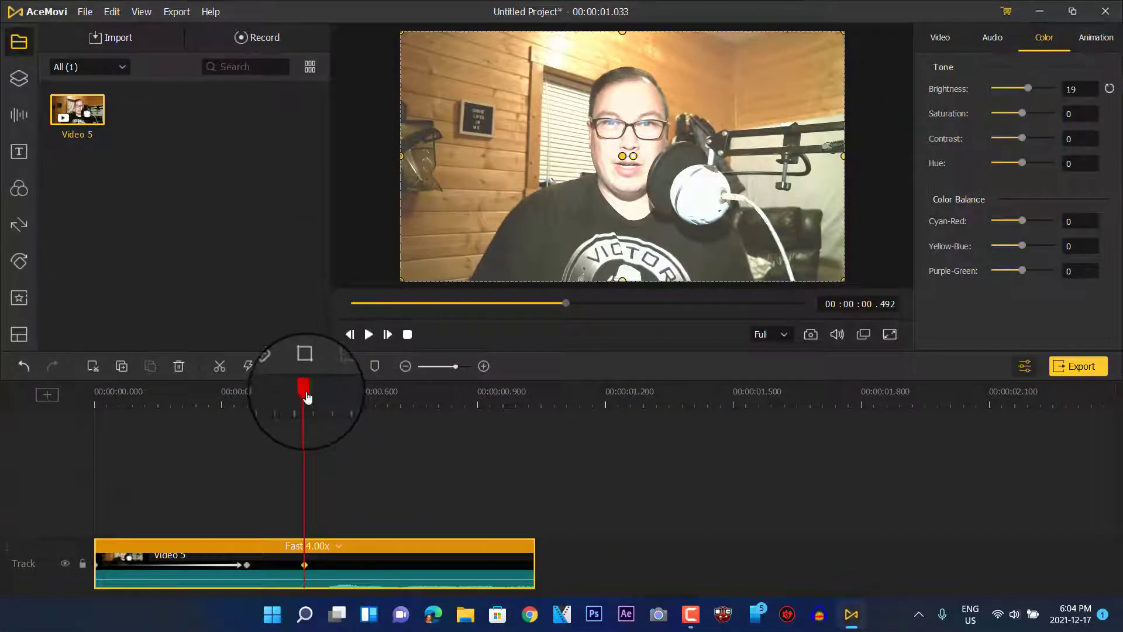
Rotate the clip to about 160° in Animation, preview it, and set the playhead near 0.21 s.
{"action": "left_click", "coordinate": [276, 366]}
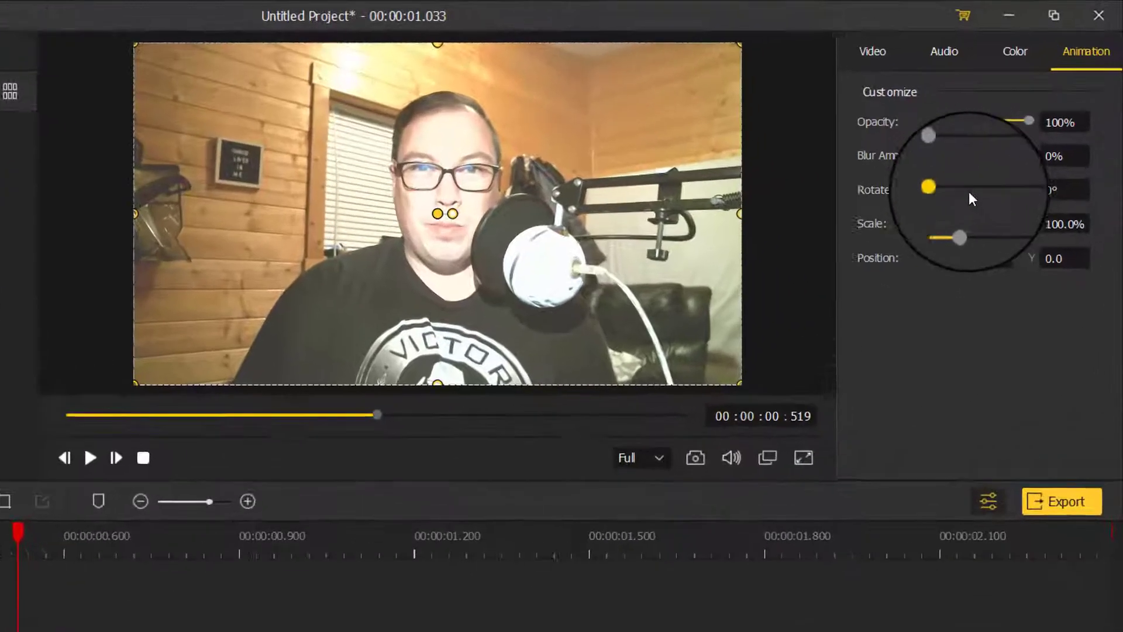
{"action": "left_click_drag", "start_coordinate": [969, 193], "coordinate": [982, 197]}
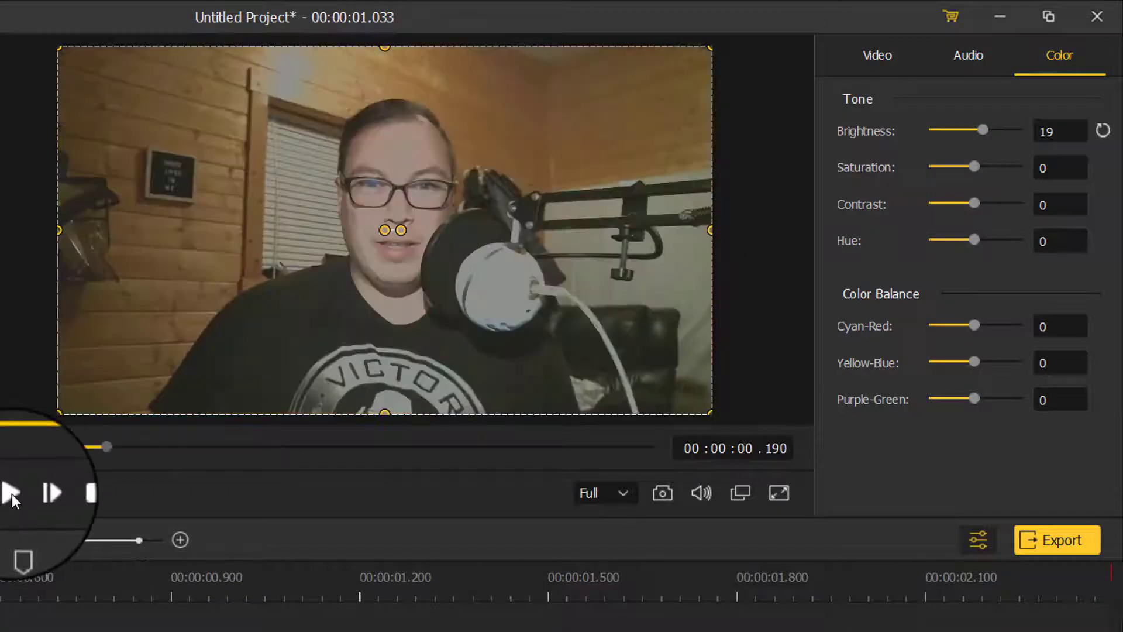
{"action": "left_click", "coordinate": [11, 494]}
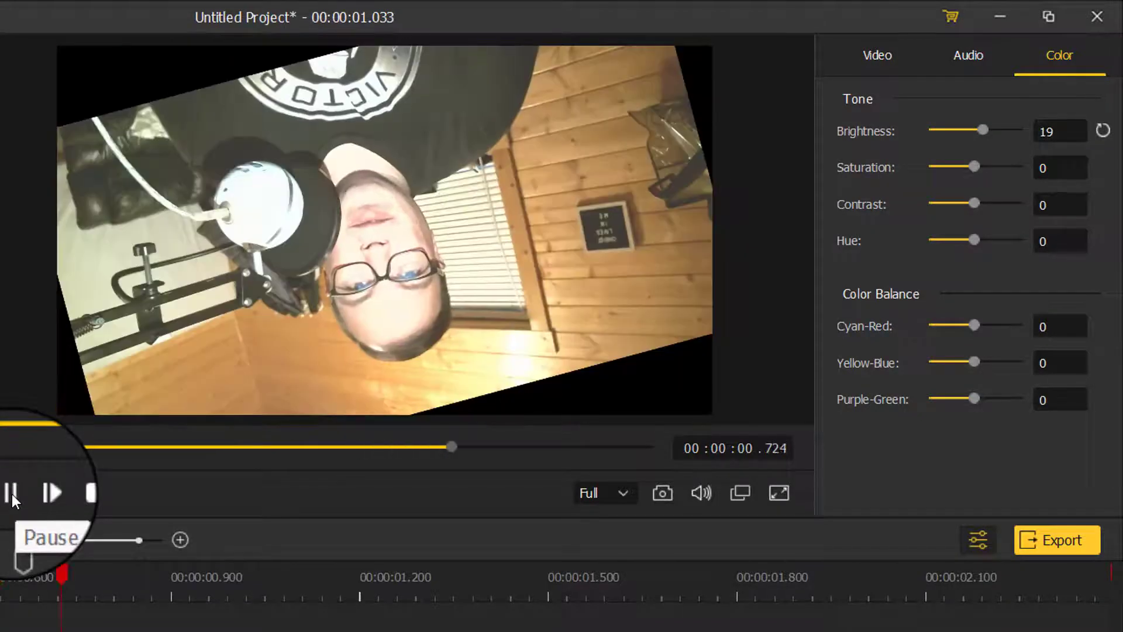
{"action": "left_click", "coordinate": [12, 493]}
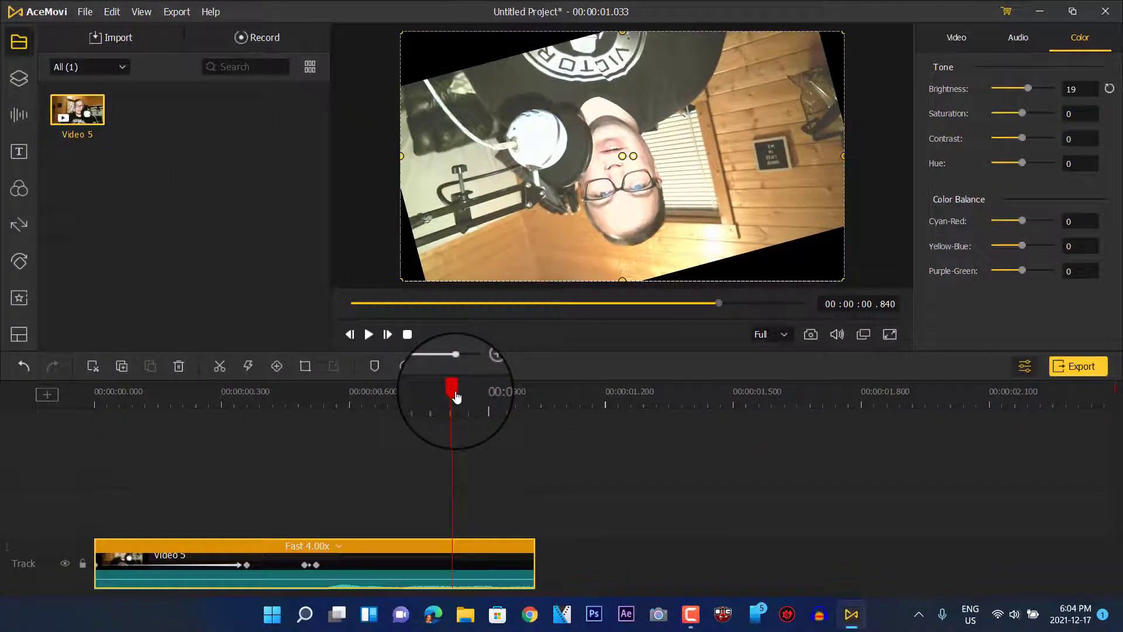
{"action": "left_click_drag", "start_coordinate": [135, 574], "coordinate": [0, 576]}
{"action": "left_click", "coordinate": [96, 392]}
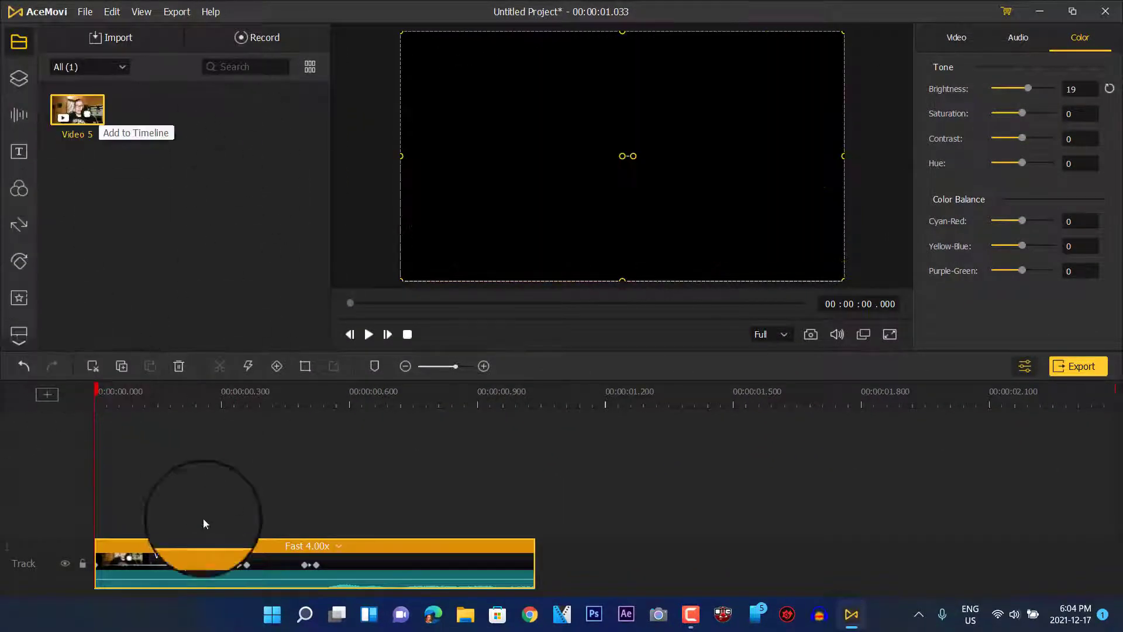
{"action": "left_click_drag", "start_coordinate": [97, 392], "coordinate": [187, 395]}
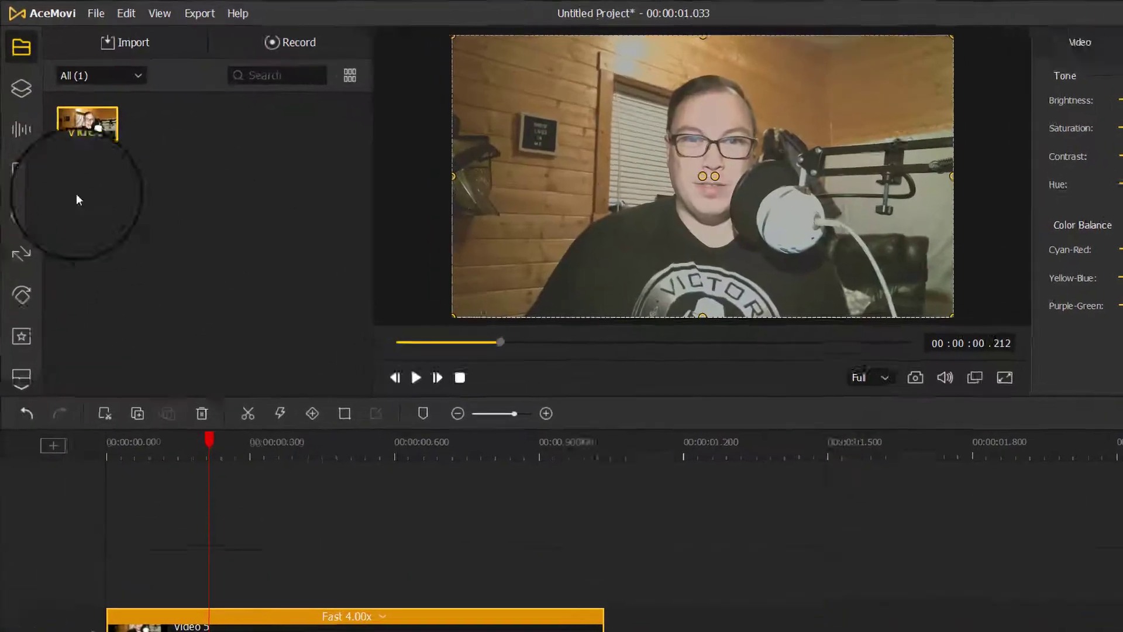
Add the Five-pointed Star sticker, move it to the frame's left, and preview it.
{"action": "mouse_move", "coordinate": [69, 133]}
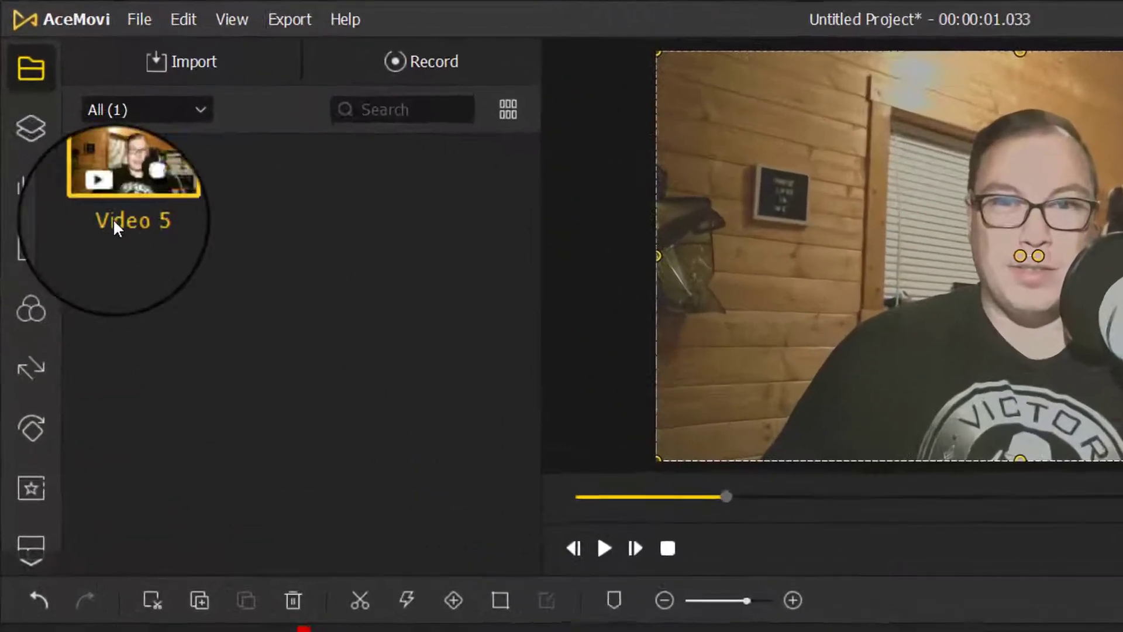
{"action": "left_click", "coordinate": [31, 128]}
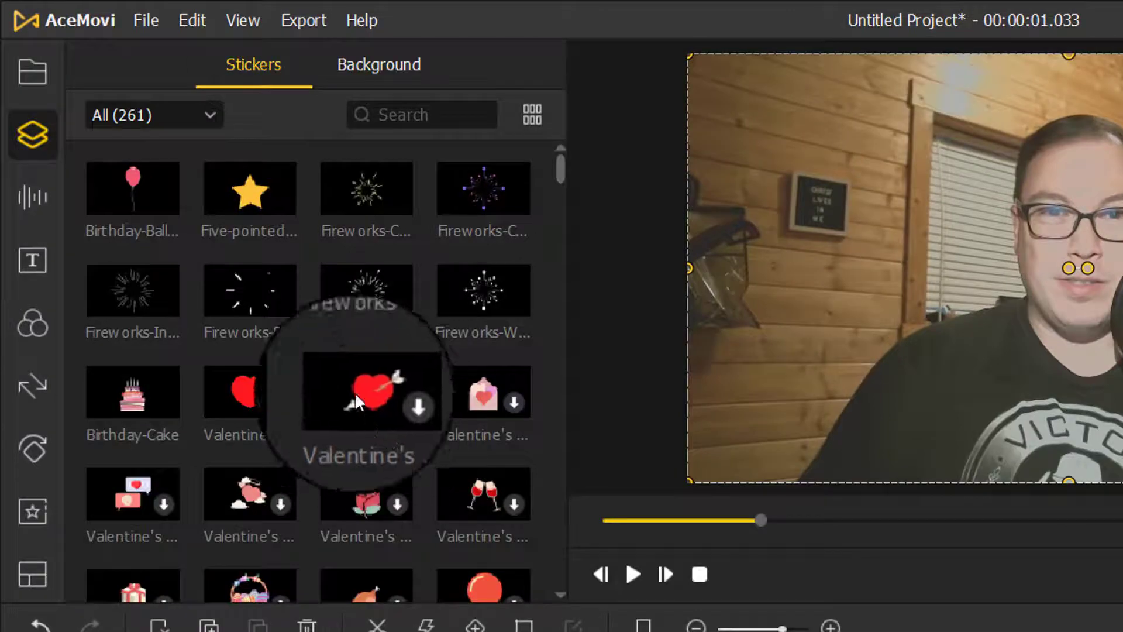
{"action": "left_click", "coordinate": [234, 218]}
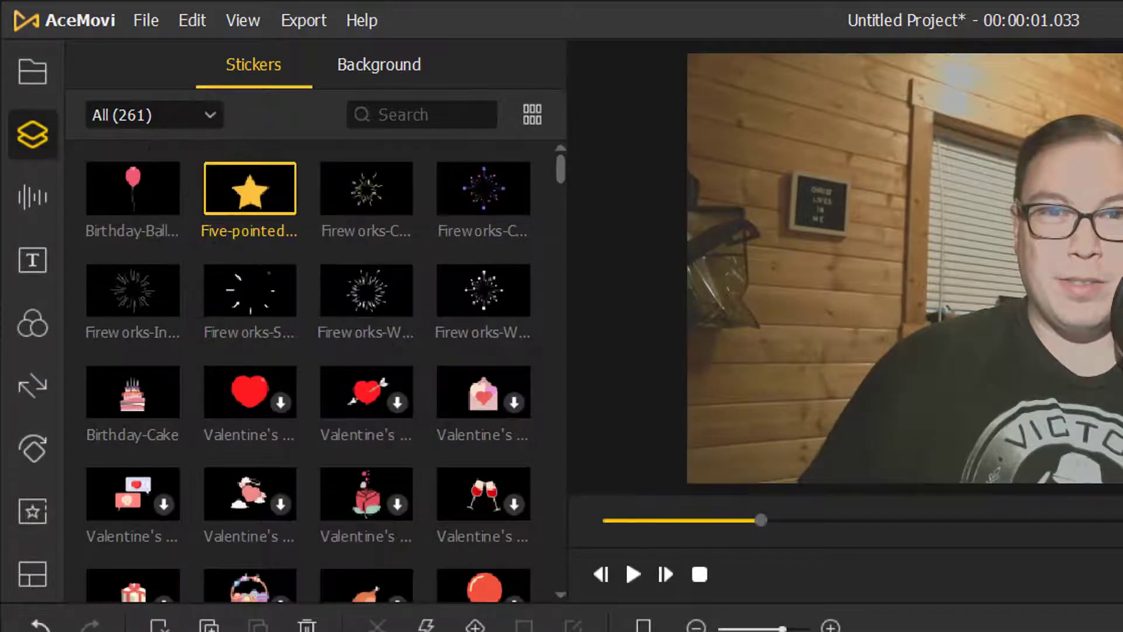
{"action": "left_click_drag", "start_coordinate": [249, 189], "coordinate": [252, 628]}
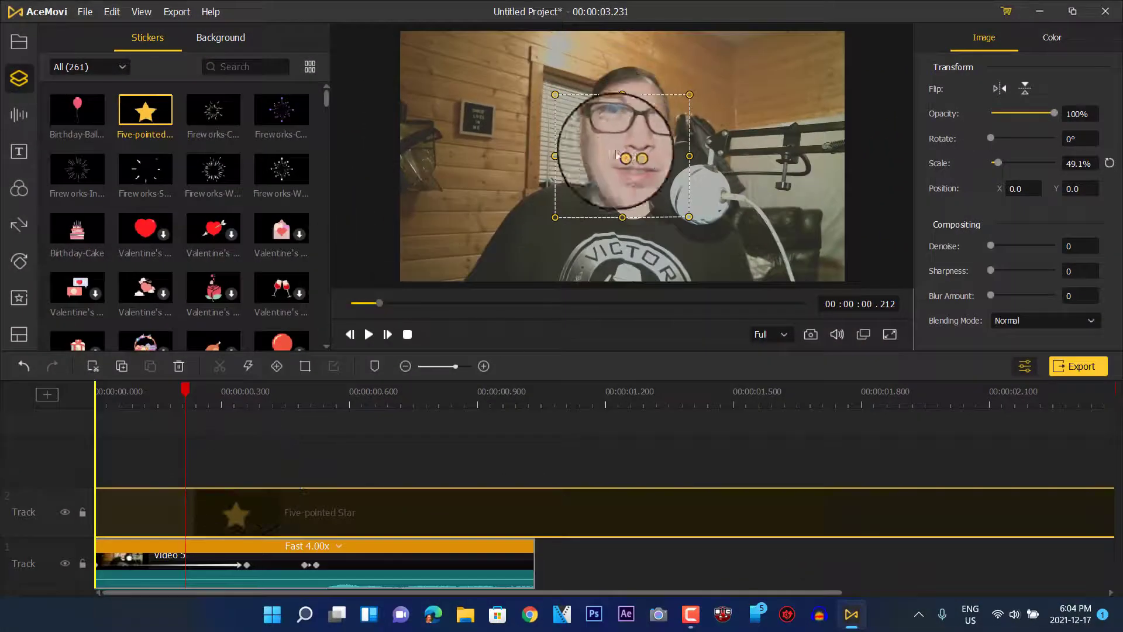
{"action": "left_click_drag", "start_coordinate": [623, 156], "coordinate": [501, 155]}
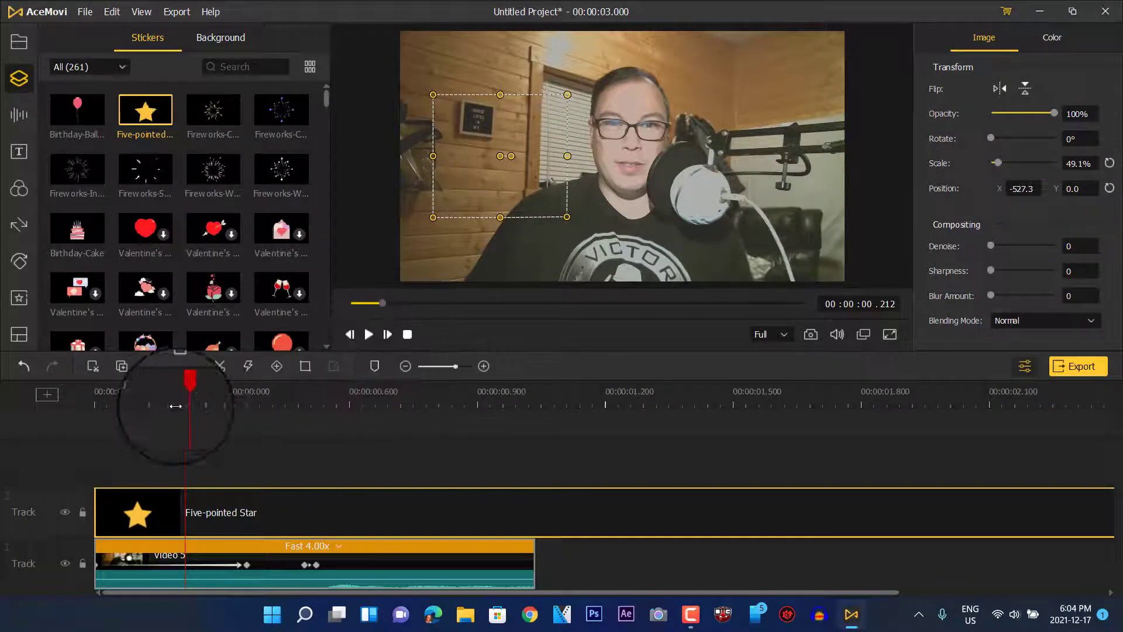
{"action": "left_click_drag", "start_coordinate": [188, 396], "coordinate": [26, 386]}
{"action": "left_click", "coordinate": [368, 334]}
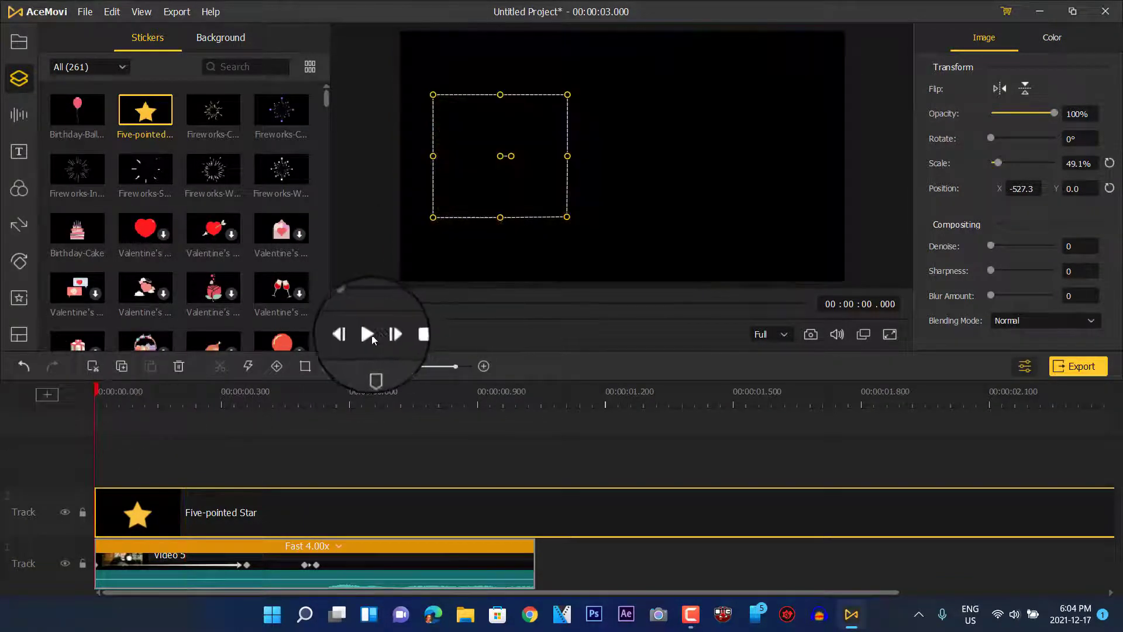
{"action": "left_click", "coordinate": [407, 335]}
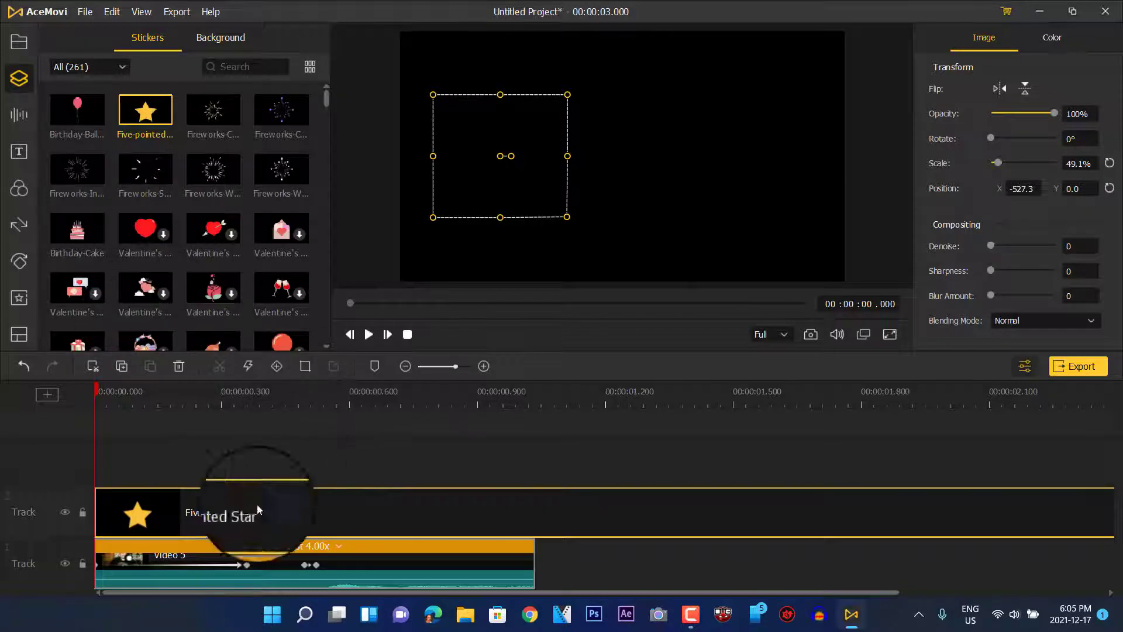
Scrub ahead to the webcam footage and download the Charging sticker.
{"action": "left_click_drag", "start_coordinate": [96, 389], "coordinate": [148, 391]}
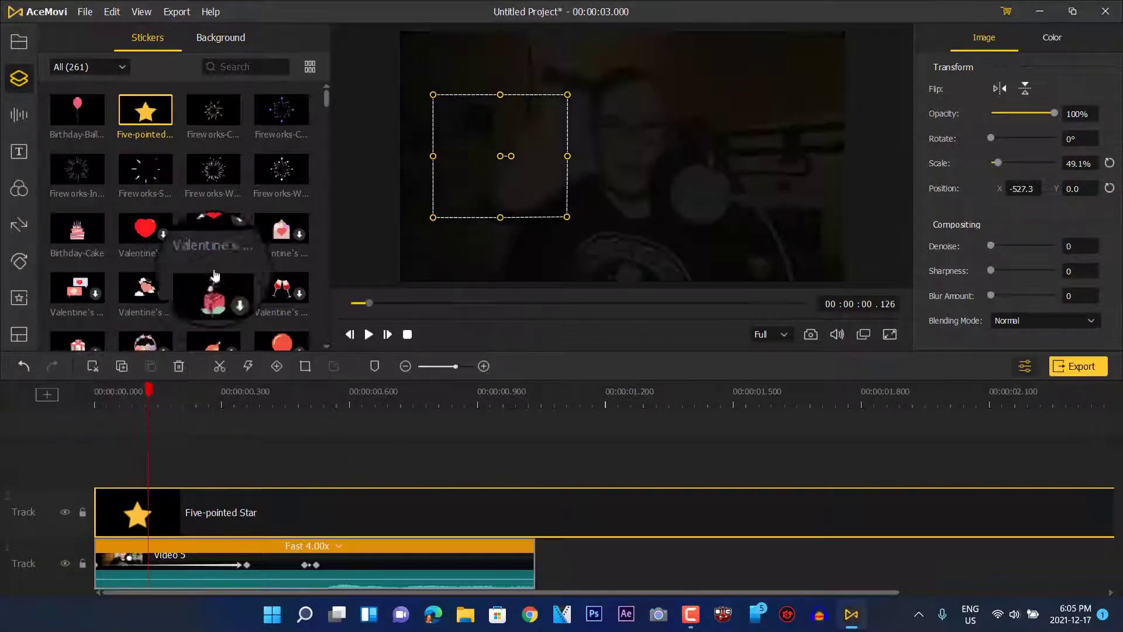
{"action": "left_click_drag", "start_coordinate": [325, 100], "coordinate": [327, 151]}
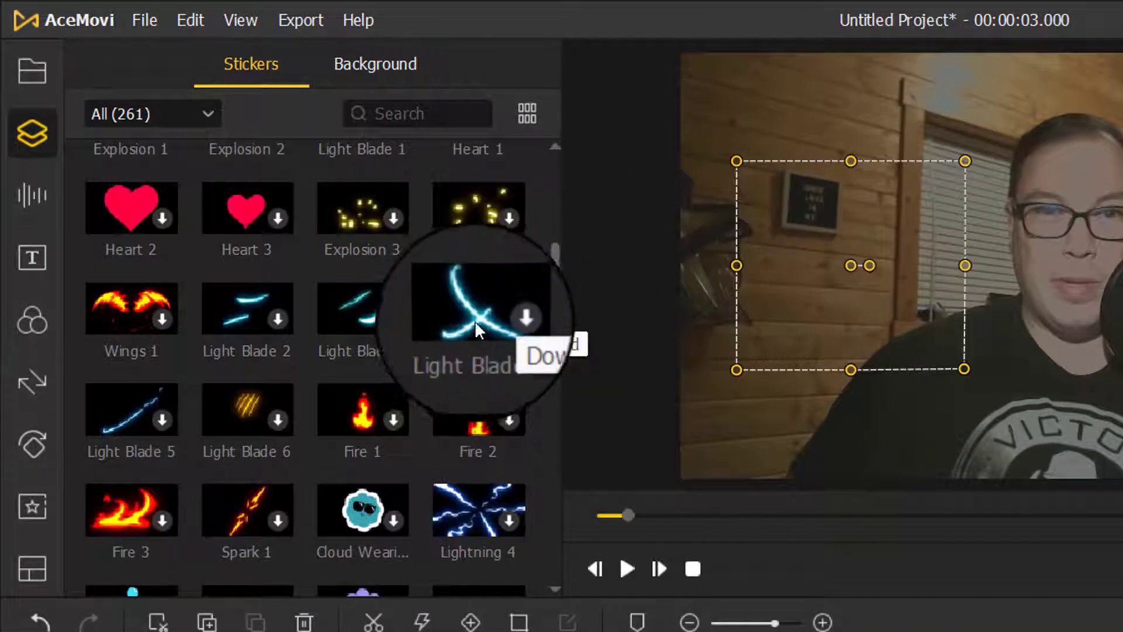
{"action": "scroll", "coordinate": [475, 319], "scroll_direction": "down", "scroll_amount": 5}
{"action": "scroll", "coordinate": [367, 321], "scroll_direction": "down", "scroll_amount": 20}
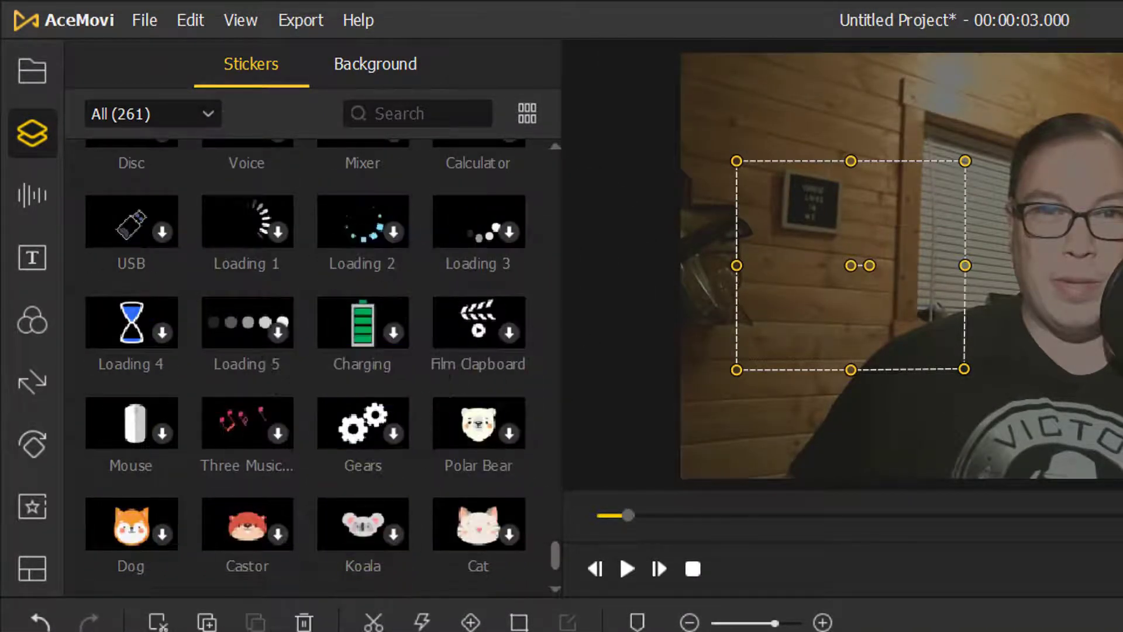
{"action": "left_click", "coordinate": [399, 332]}
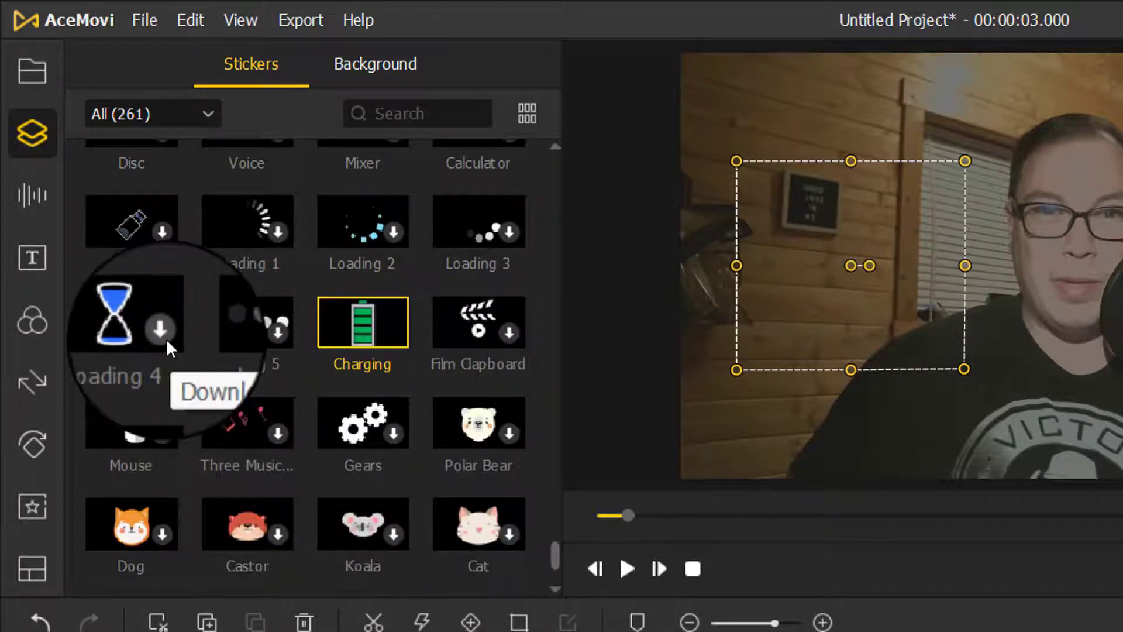
Add the Charging sticker, scale it to 81.8%, move it upper left, and rotate it 182°.
{"action": "mouse_move", "coordinate": [350, 345]}
{"action": "left_click", "coordinate": [353, 318]}
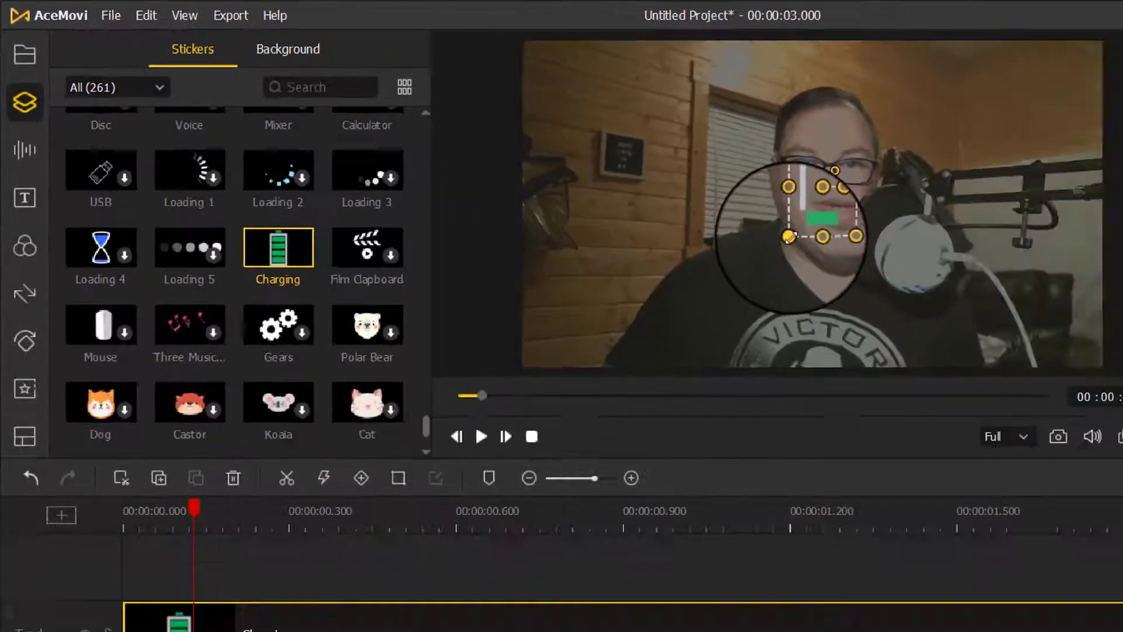
{"action": "left_click_drag", "start_coordinate": [790, 237], "coordinate": [667, 231]}
{"action": "left_click_drag", "start_coordinate": [507, 183], "coordinate": [459, 178]}
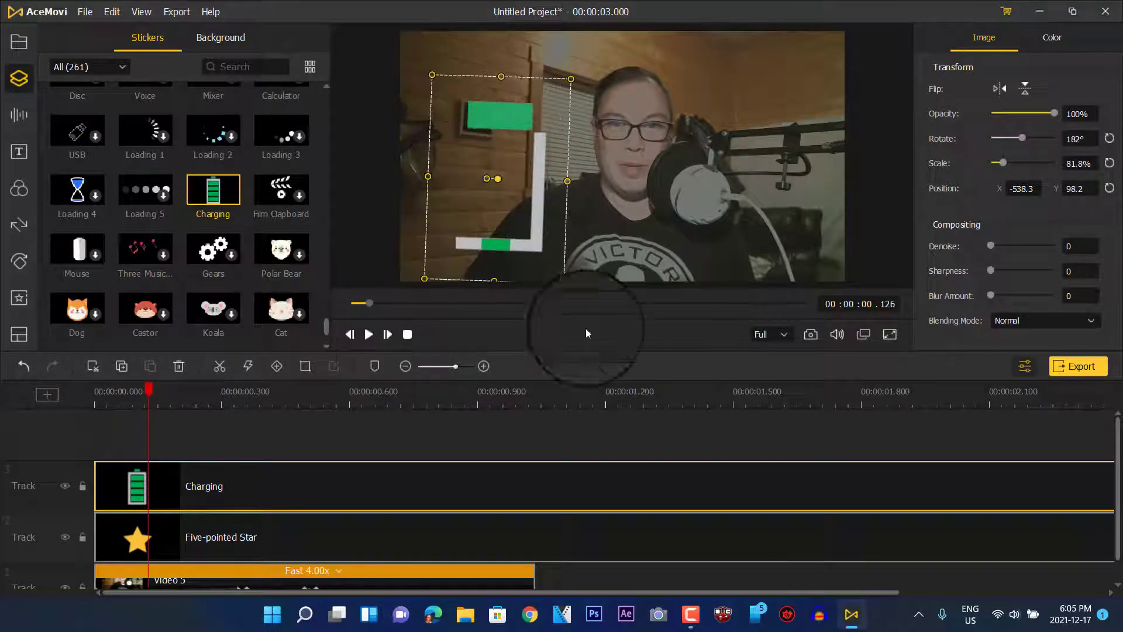
Play the project from the start to preview both stickers.
{"action": "left_click_drag", "start_coordinate": [146, 393], "coordinate": [97, 391]}
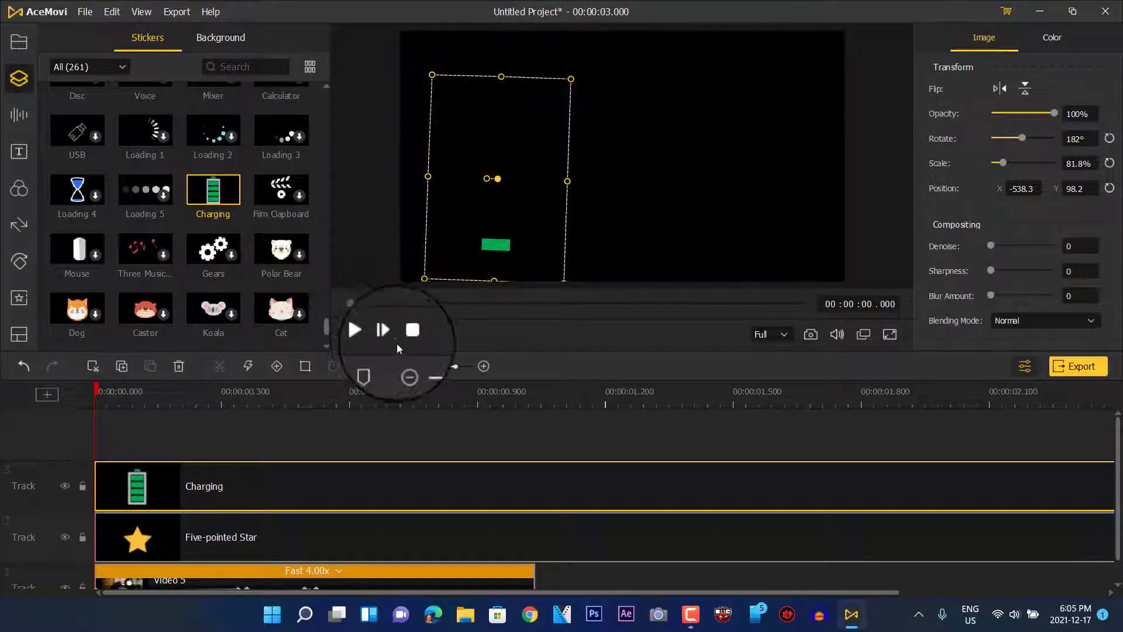
{"action": "left_click", "coordinate": [369, 335]}
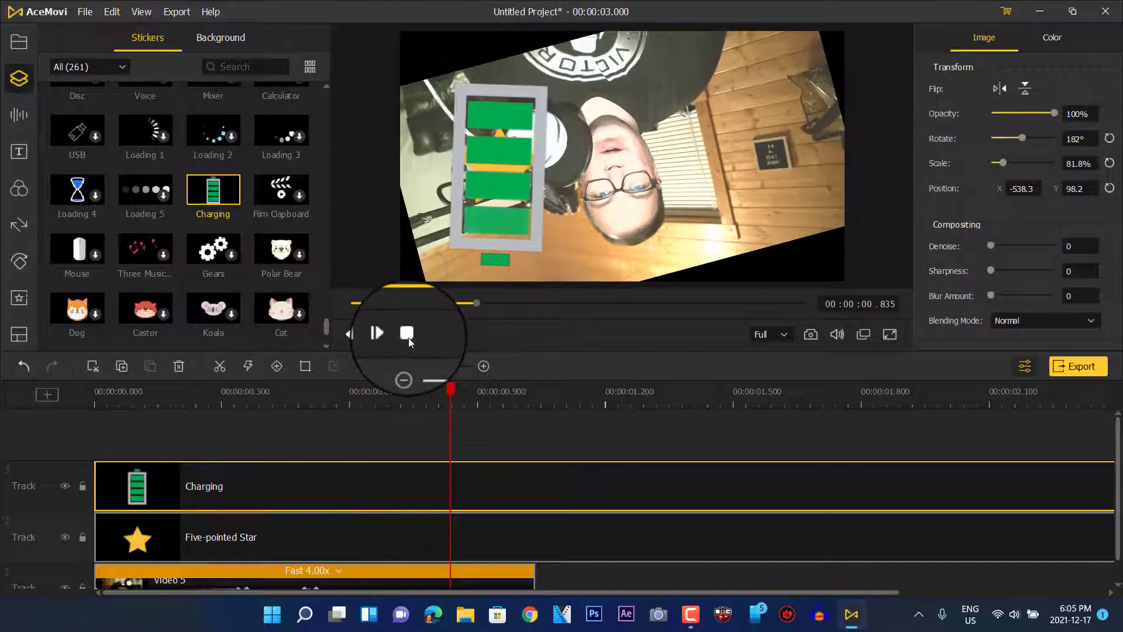
{"action": "left_click", "coordinate": [408, 336]}
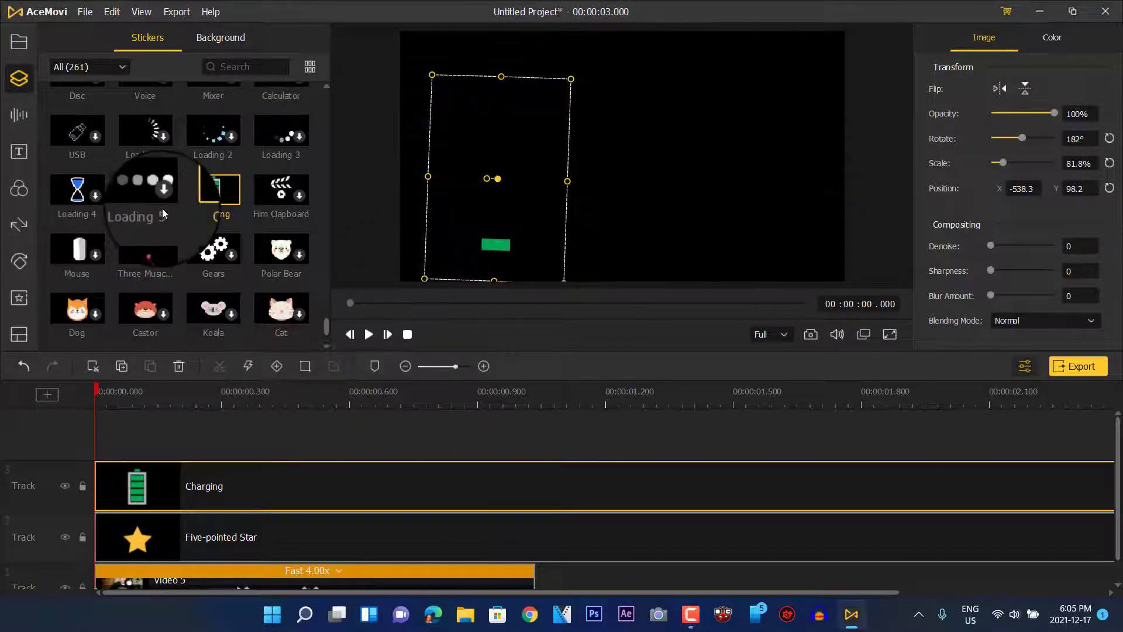
{"action": "scroll", "coordinate": [155, 225], "scroll_direction": "down", "scroll_amount": 2}
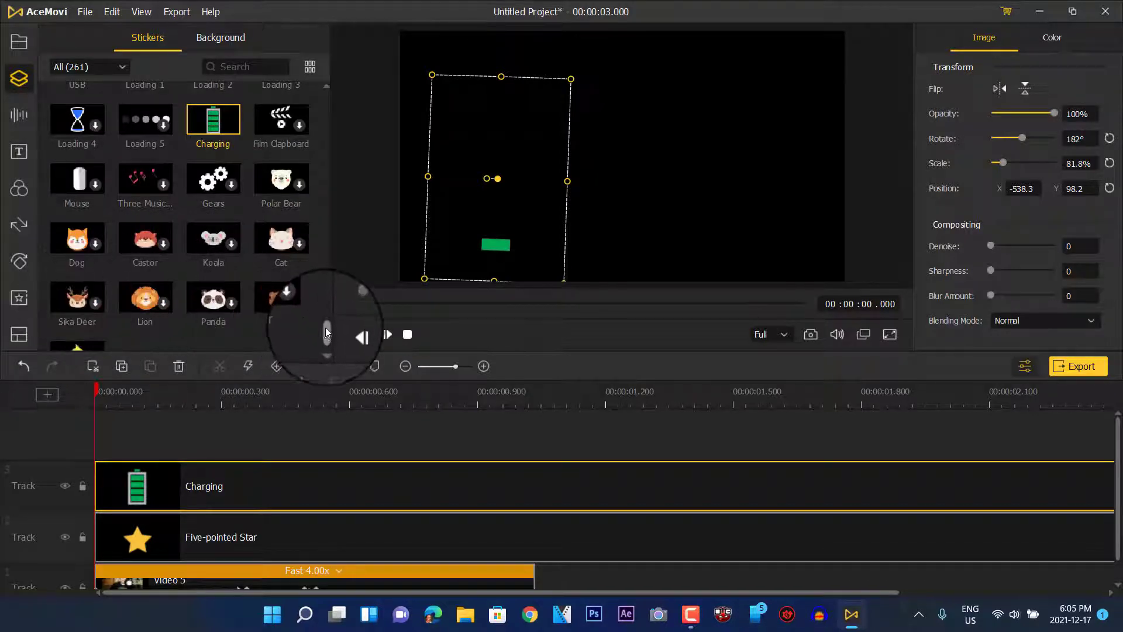
Filter the sticker library to the Multimedia category and browse it.
{"action": "left_click_drag", "start_coordinate": [326, 336], "coordinate": [326, 82]}
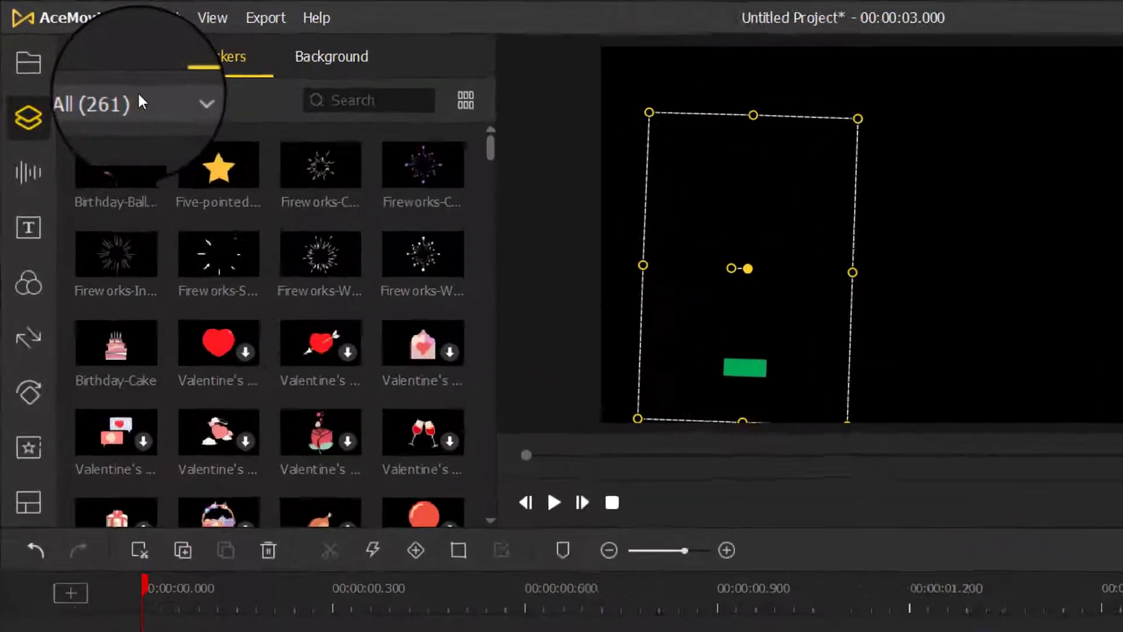
{"action": "left_click", "coordinate": [139, 98]}
{"action": "left_click", "coordinate": [183, 388]}
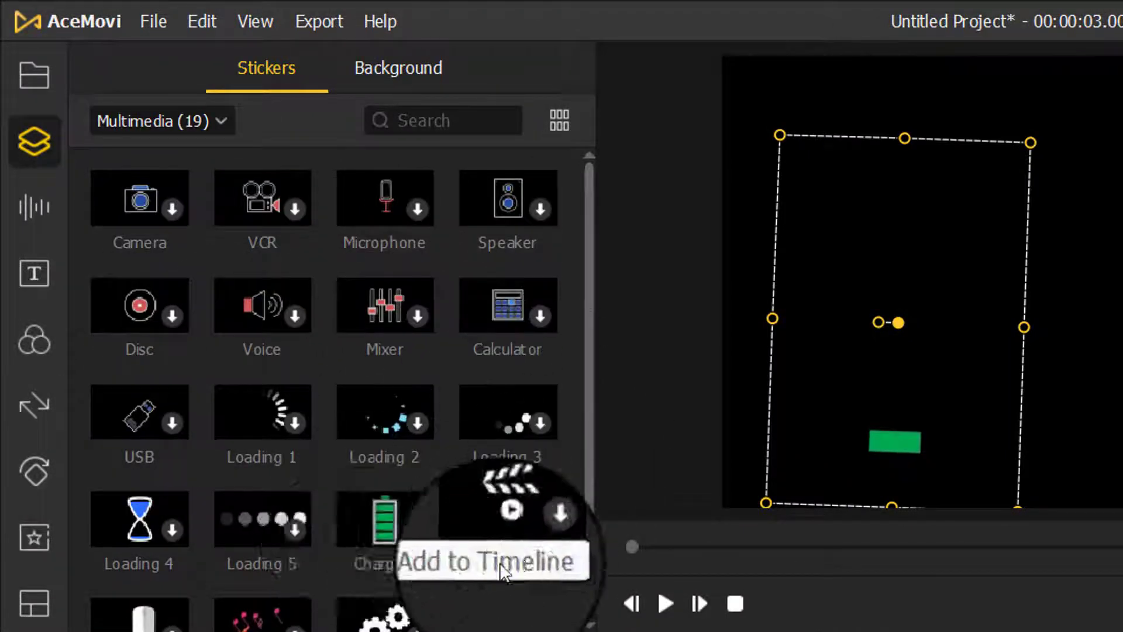
{"action": "scroll", "coordinate": [521, 516], "scroll_direction": "down", "scroll_amount": 1}
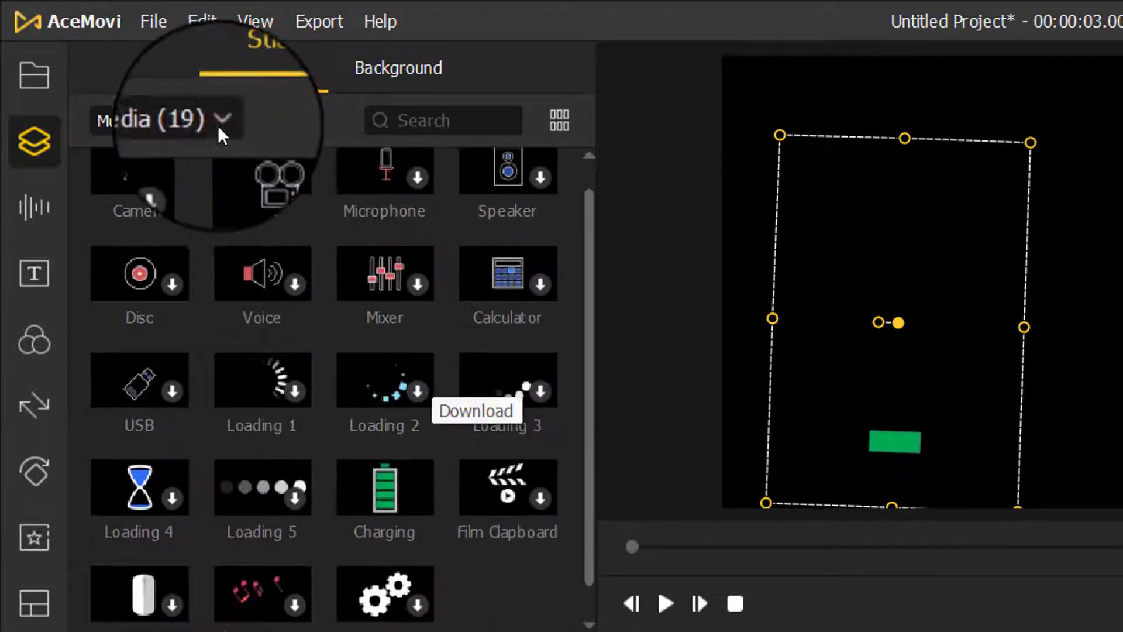
{"action": "left_click", "coordinate": [219, 124]}
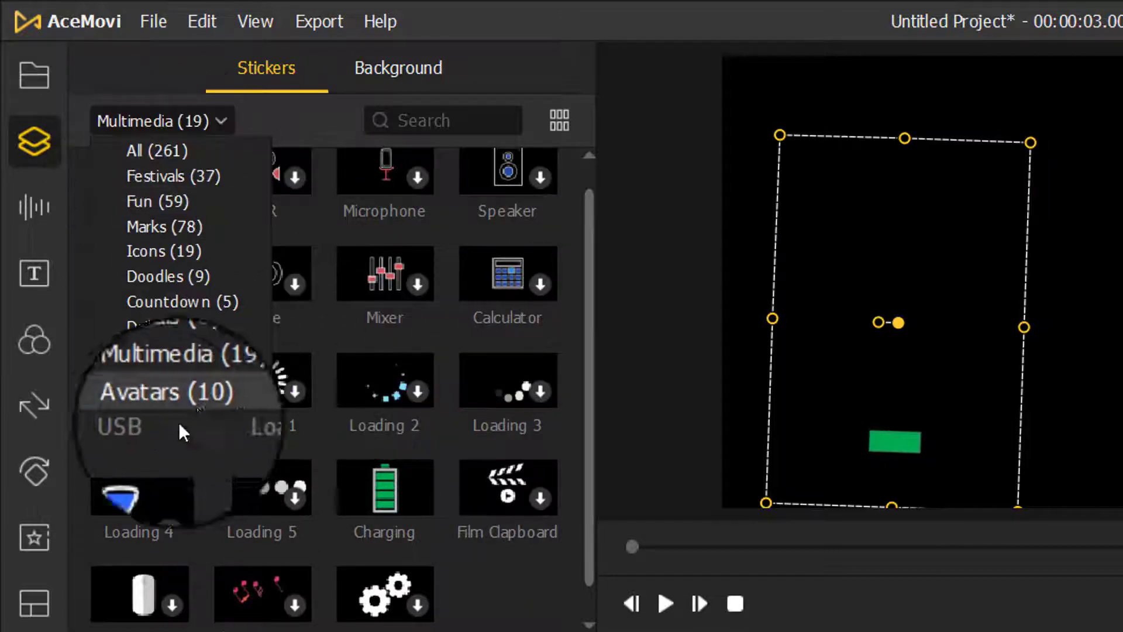
{"action": "left_click", "coordinate": [145, 426]}
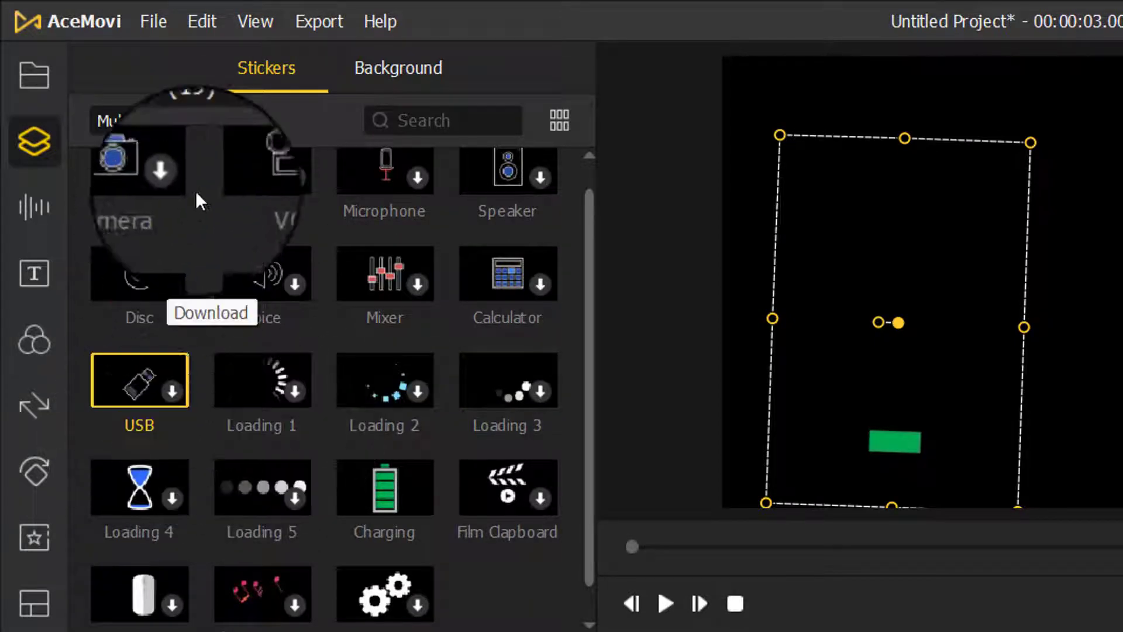
Switch to Daily stickers, pick Shaking VLOG, and bring up the background music library.
{"action": "left_click", "coordinate": [207, 123]}
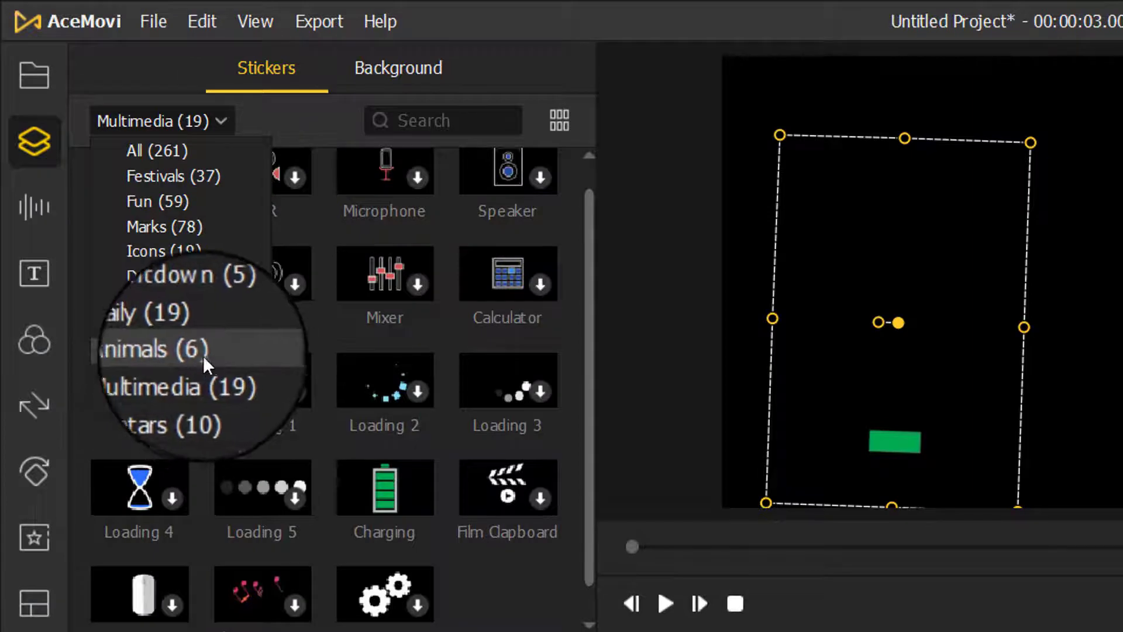
{"action": "left_click", "coordinate": [174, 329]}
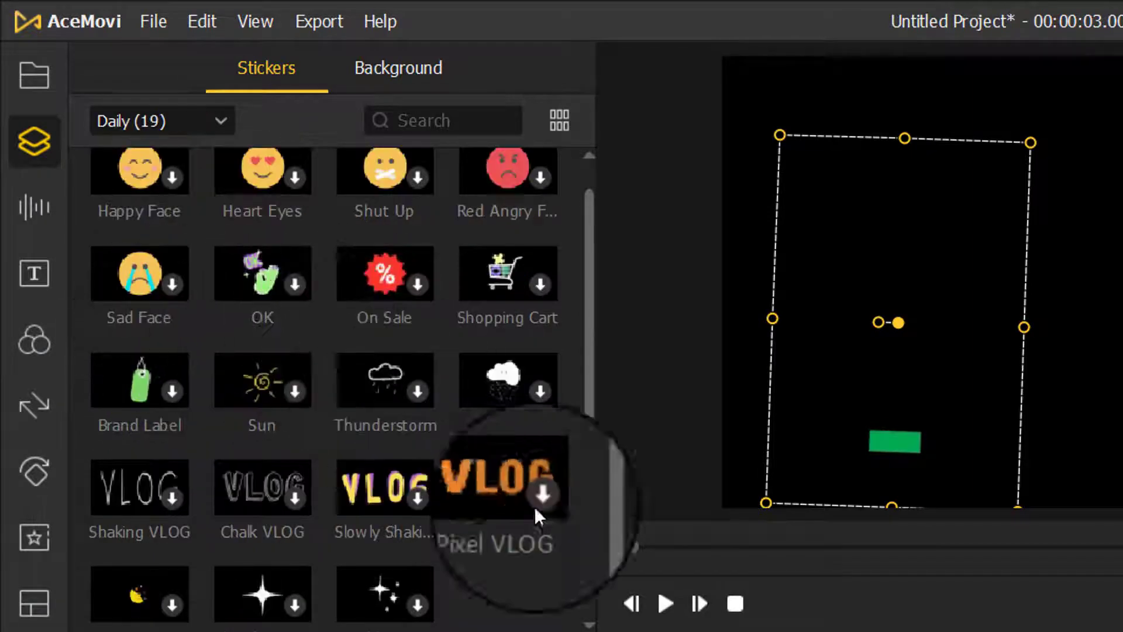
{"action": "left_click", "coordinate": [117, 496]}
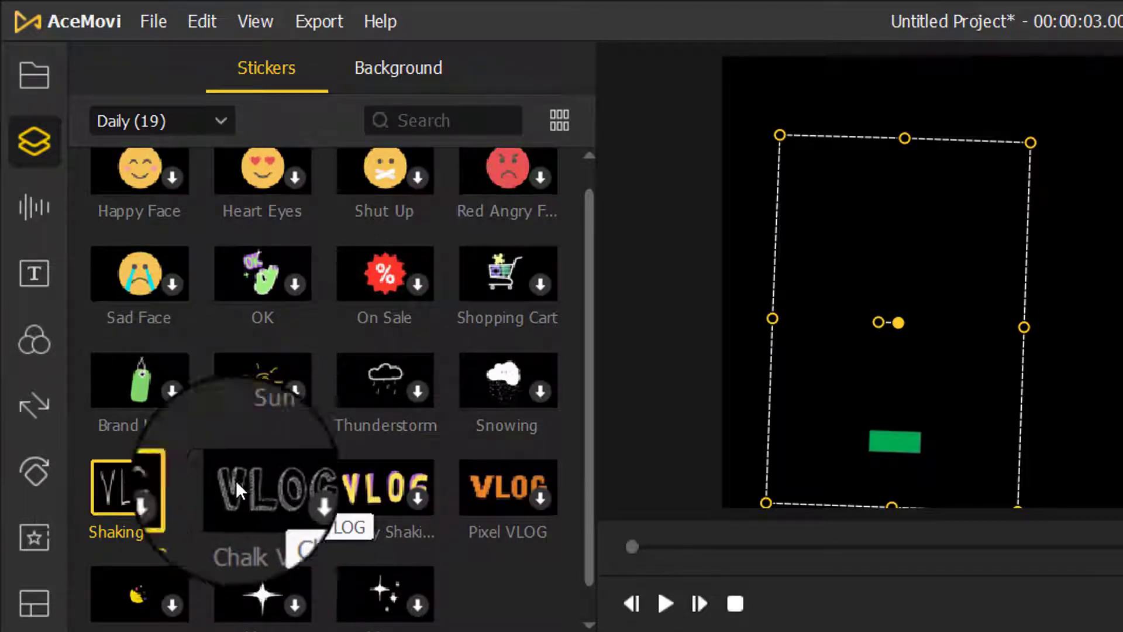
{"action": "left_click", "coordinate": [31, 202]}
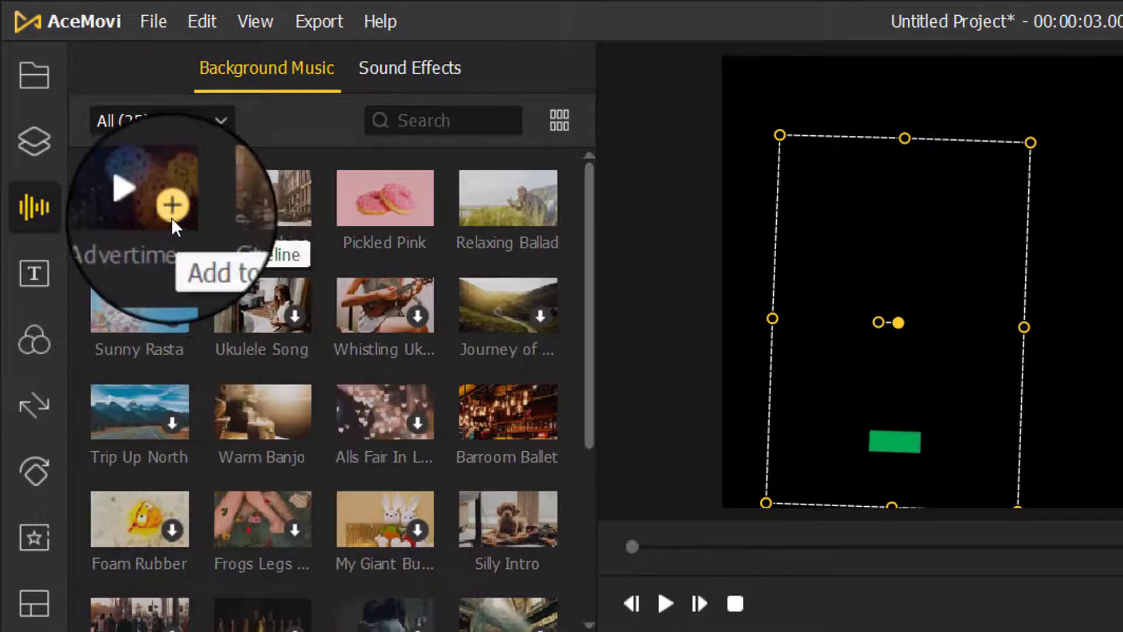
Add the Advertime track to the timeline and briefly play the project with it.
{"action": "left_click", "coordinate": [172, 207]}
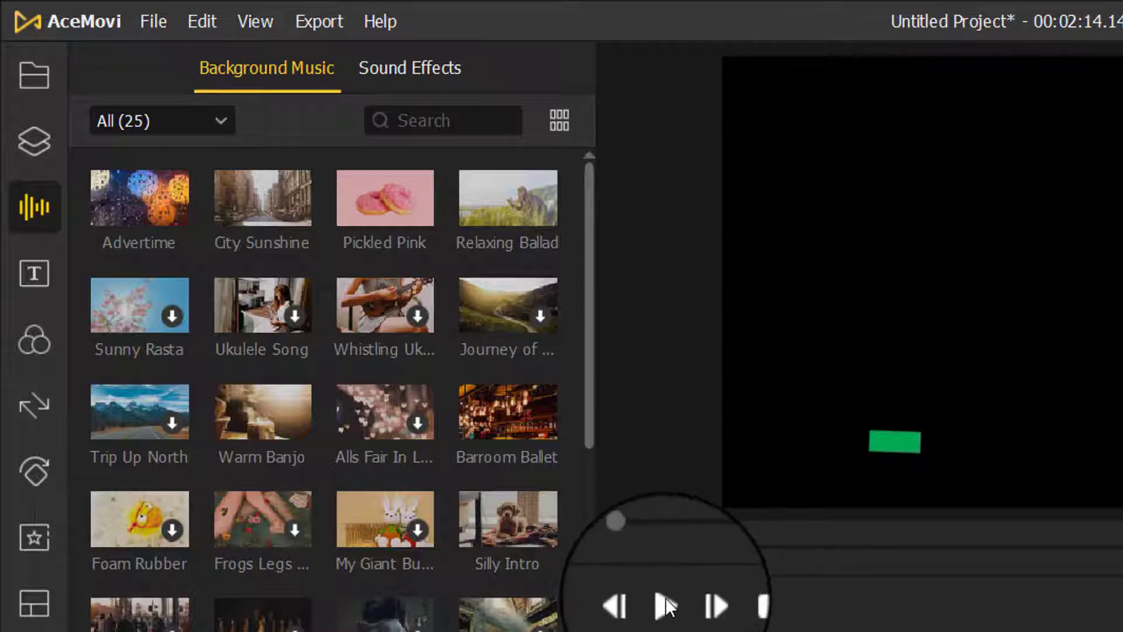
{"action": "left_click", "coordinate": [665, 598]}
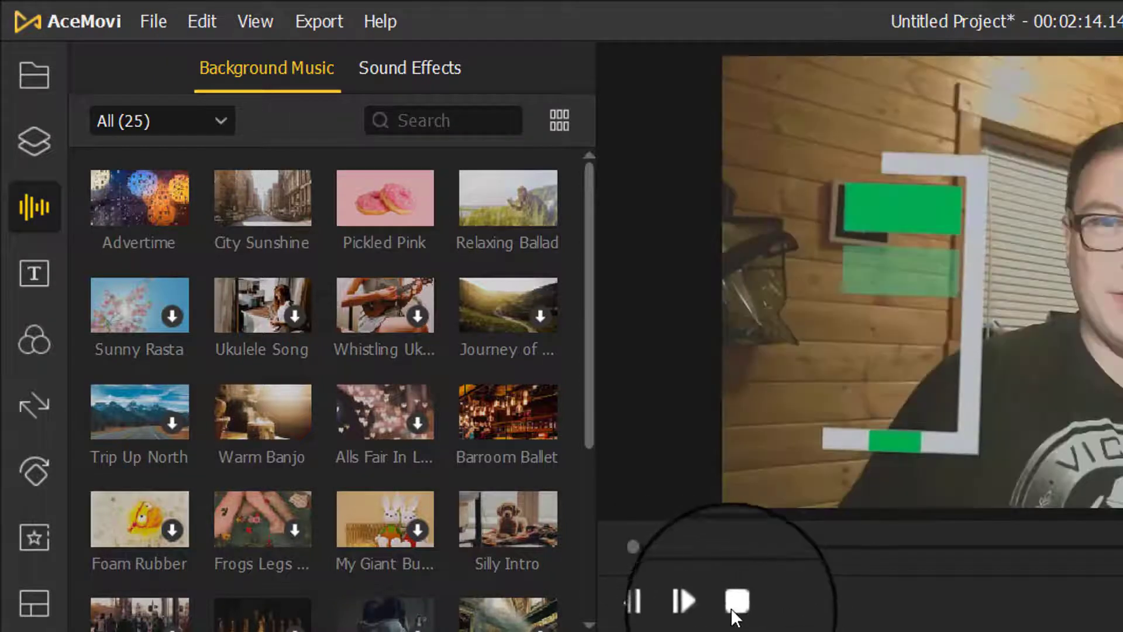
{"action": "left_click", "coordinate": [736, 601]}
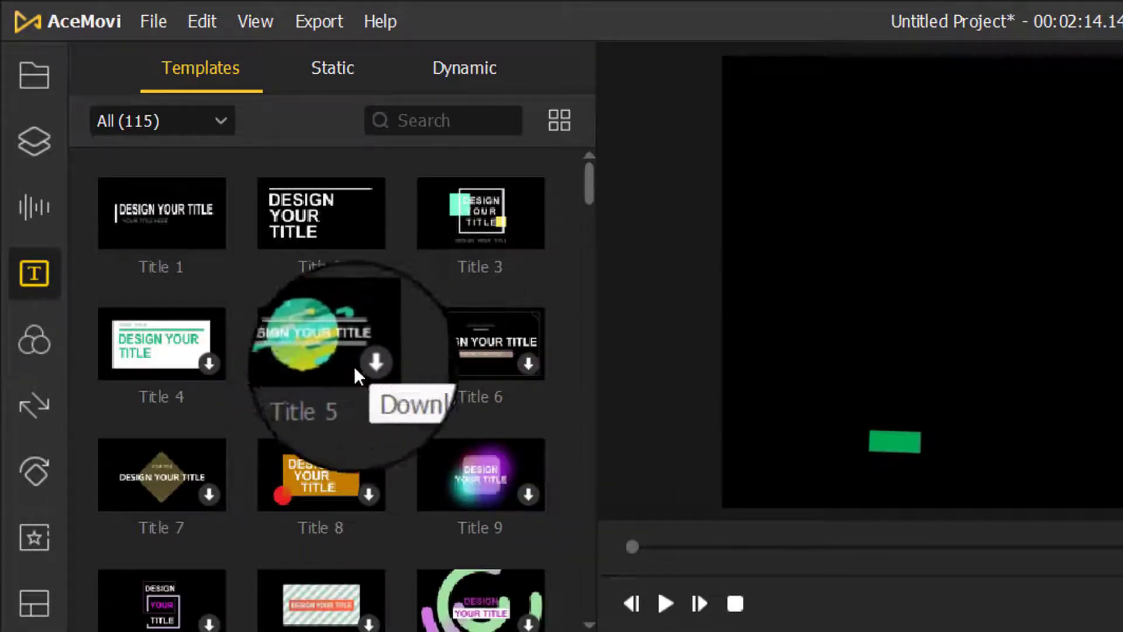
Add the Title 2 text template to the project and open its text settings.
{"action": "mouse_move", "coordinate": [317, 222]}
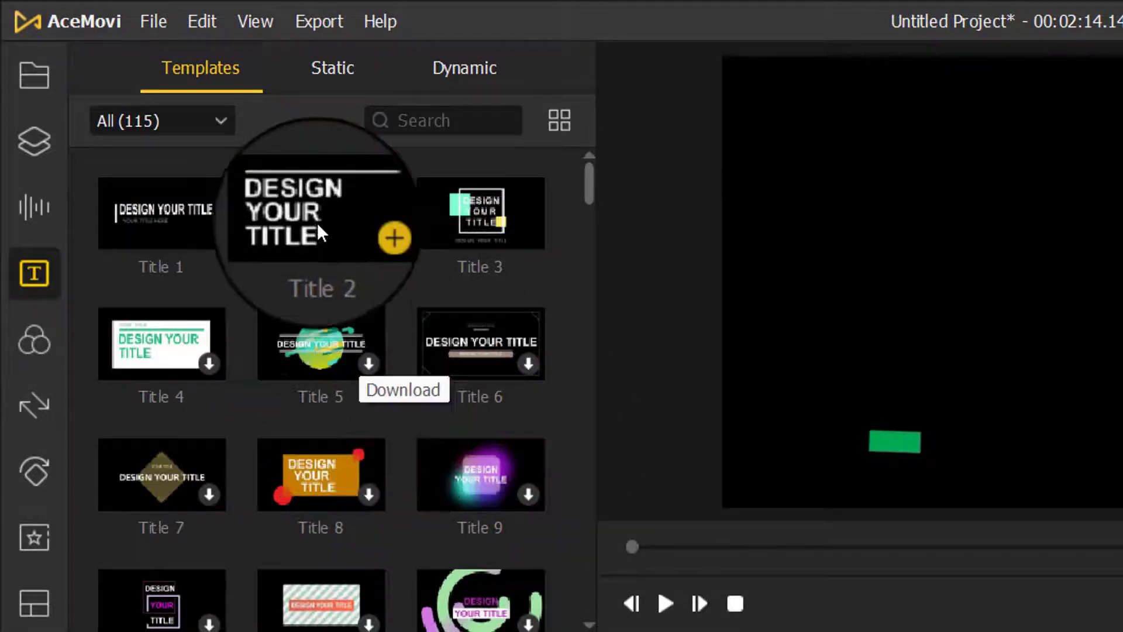
{"action": "left_click", "coordinate": [368, 233]}
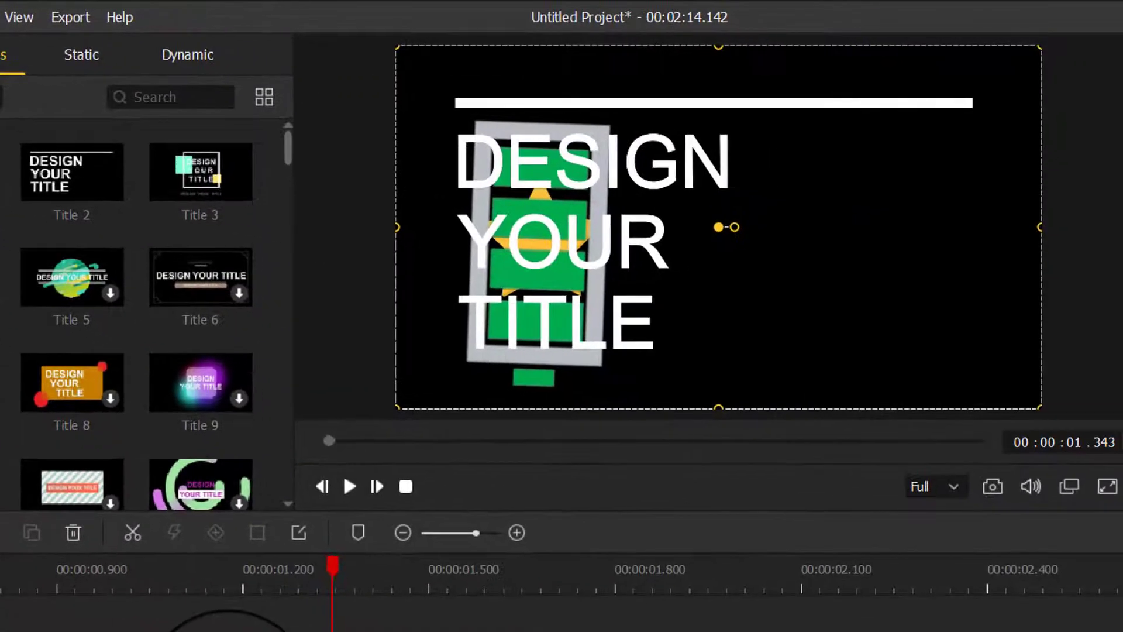
{"action": "right_click", "coordinate": [264, 627]}
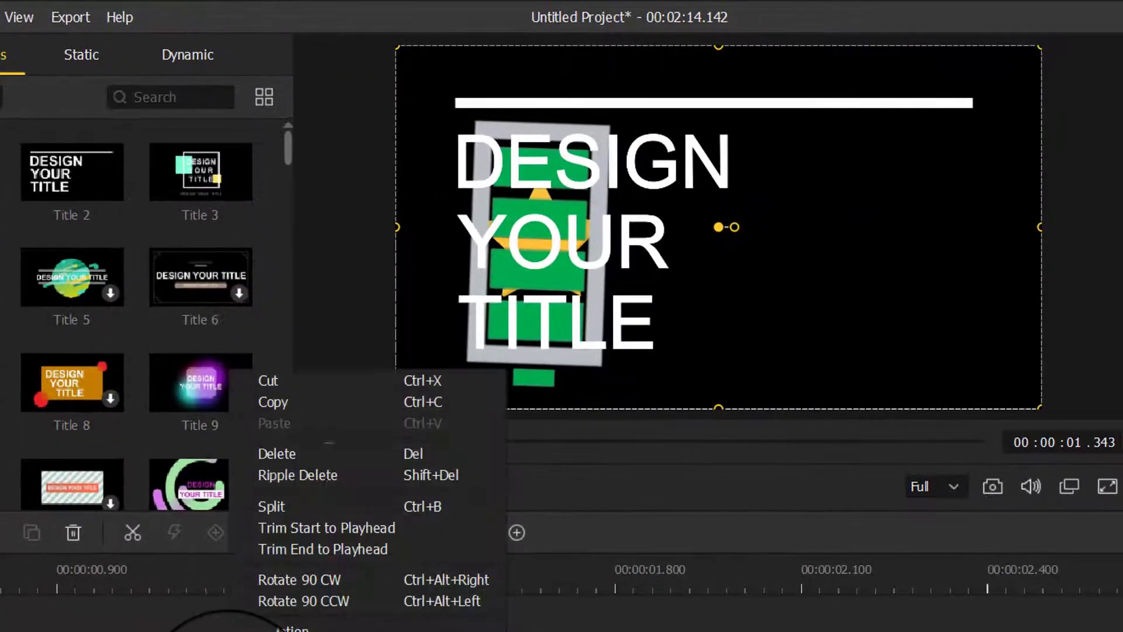
{"action": "key", "text": "Escape"}
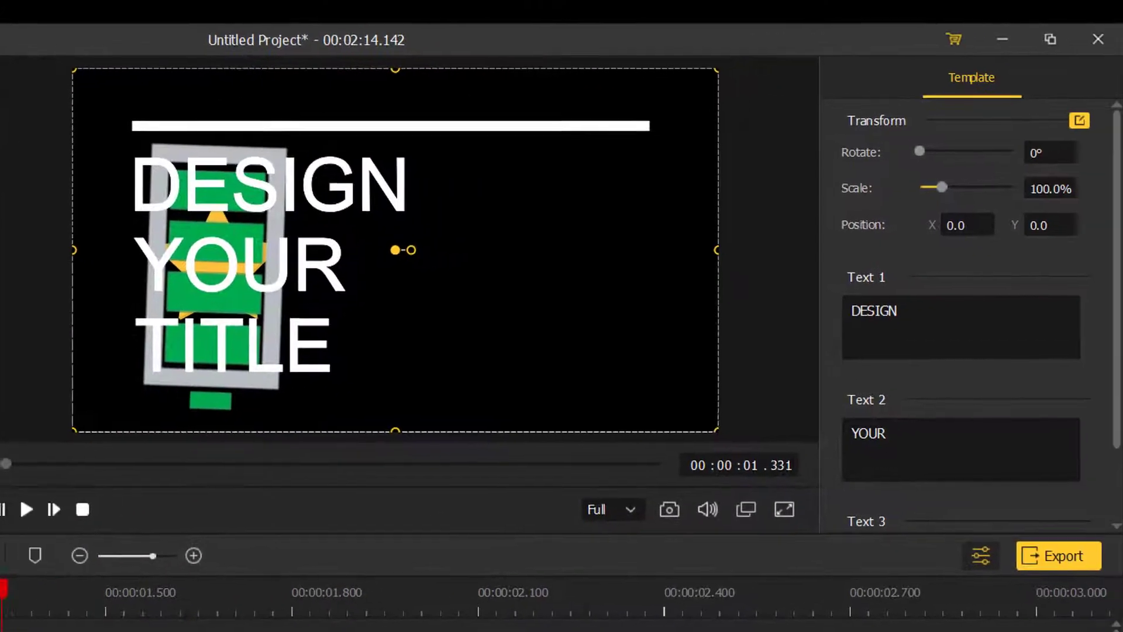
{"action": "left_click", "coordinate": [845, 309]}
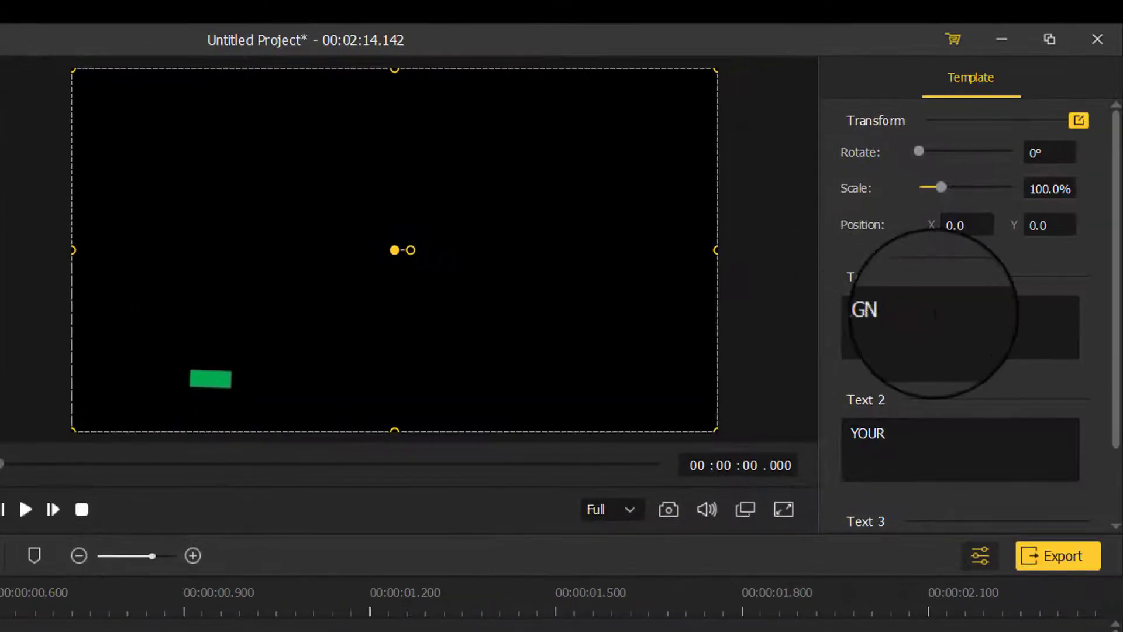
Change the title lines to Make, Amazing and Text, then preview the title.
{"action": "double_click", "coordinate": [934, 314]}
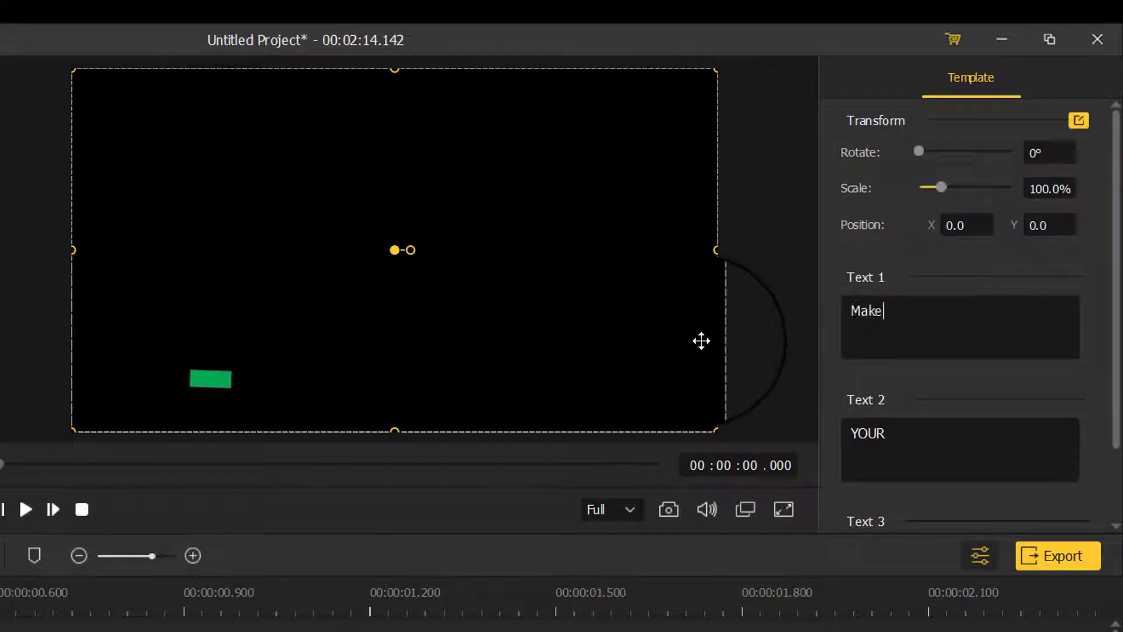
{"action": "key", "text": "Tab"}
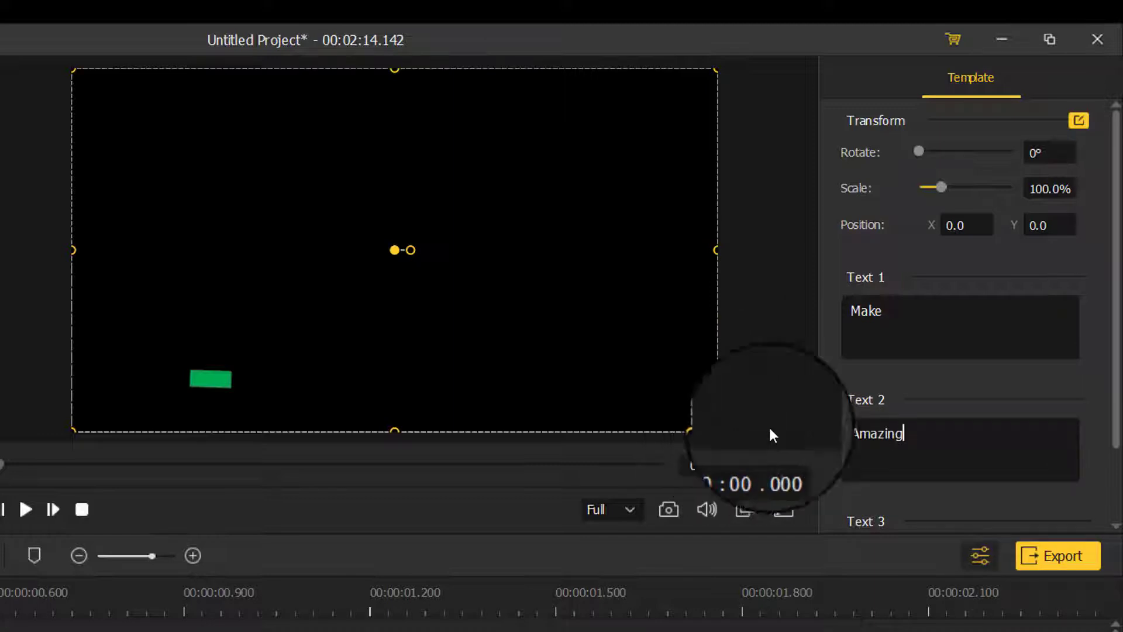
{"action": "scroll", "coordinate": [906, 397], "scroll_direction": "down", "scroll_amount": 1}
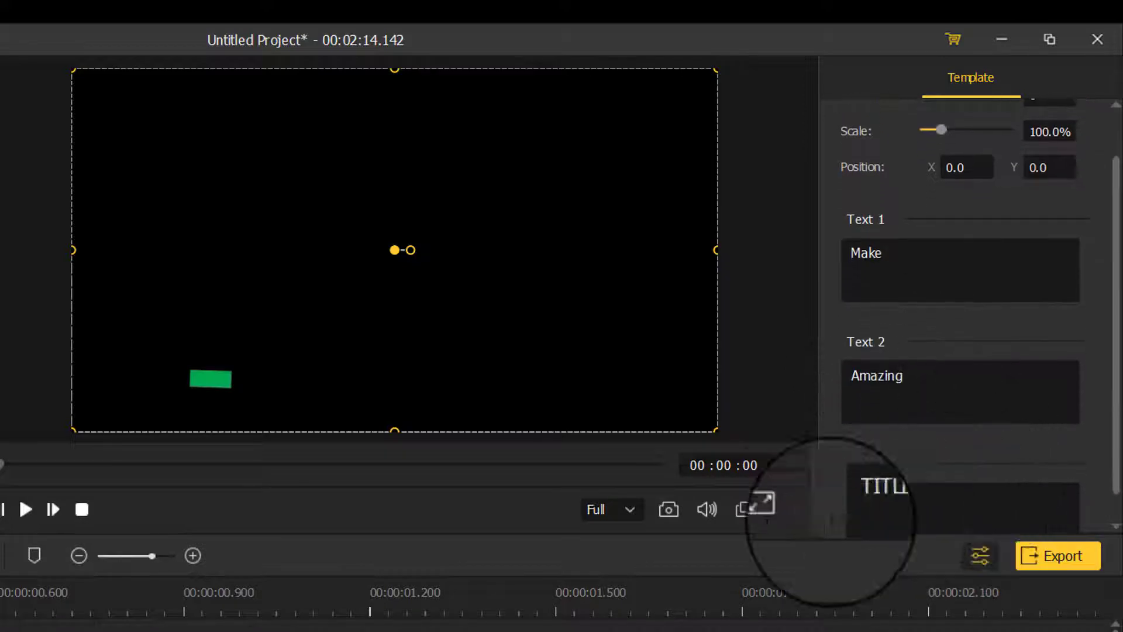
{"action": "left_click_drag", "start_coordinate": [885, 498], "coordinate": [785, 493]}
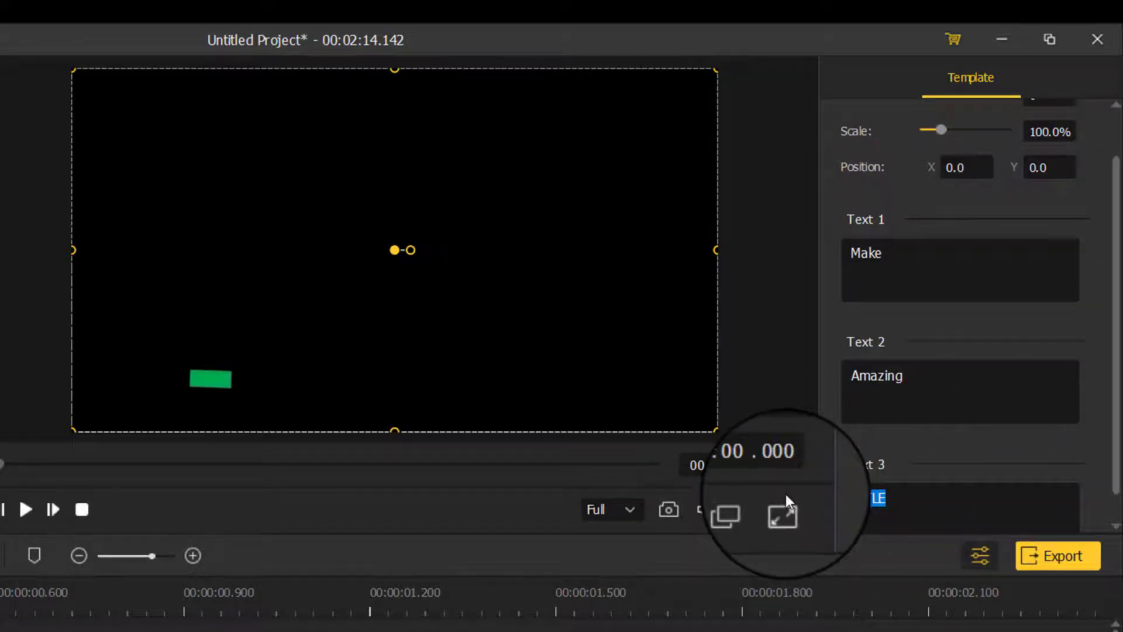
{"action": "type", "text": "Text"}
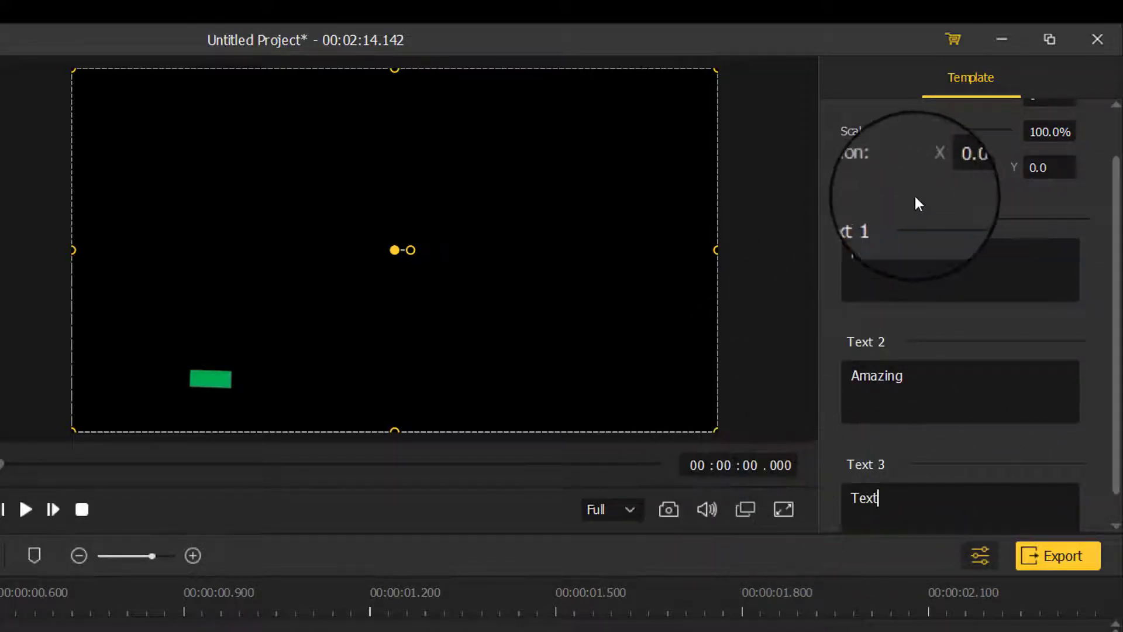
{"action": "left_click", "coordinate": [24, 510]}
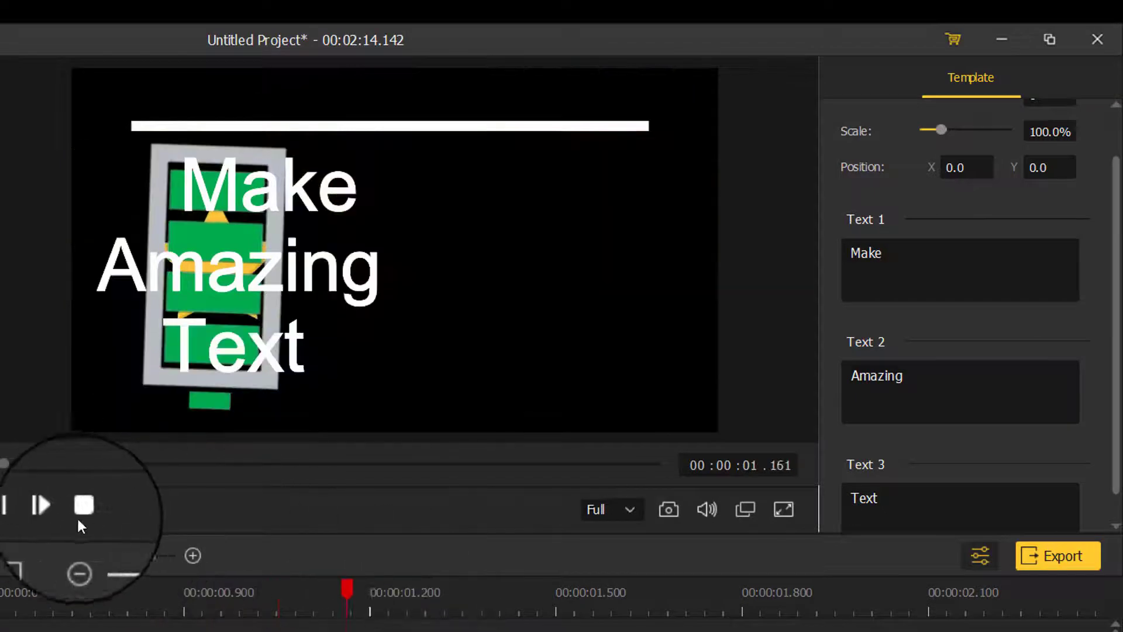
{"action": "left_click", "coordinate": [82, 510]}
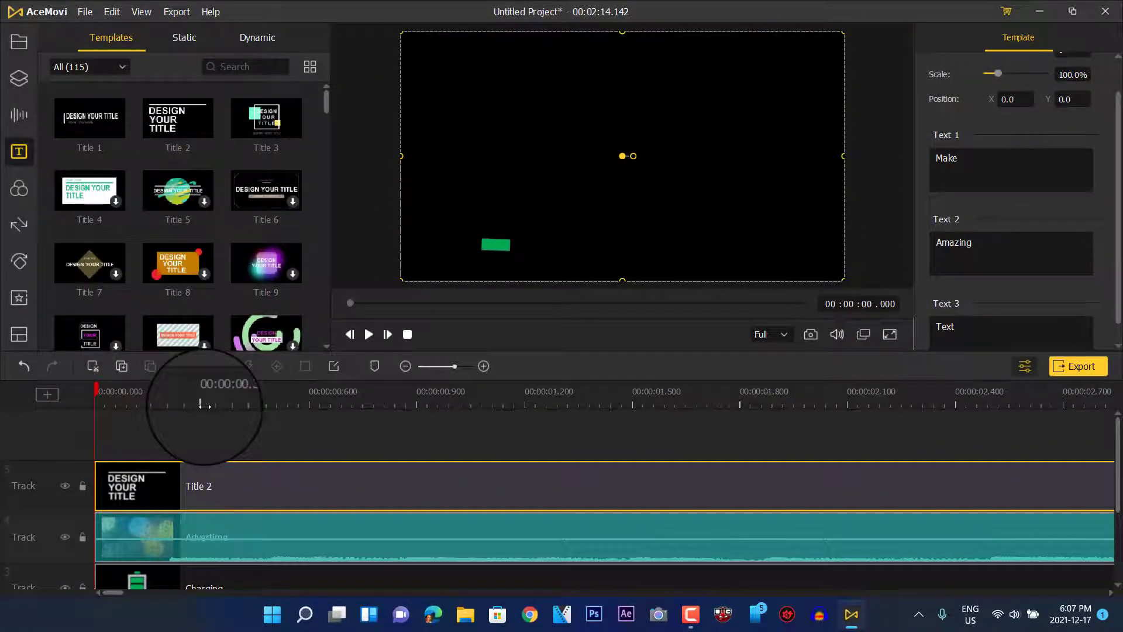
Scale the title template up to 161.5%, keeping its position at 0.0, 0.0.
{"action": "scroll", "coordinate": [37, 406], "scroll_direction": "down", "scroll_amount": 5}
{"action": "scroll", "coordinate": [37, 406], "scroll_direction": "up", "scroll_amount": 5}
{"action": "scroll", "coordinate": [95, 409], "scroll_direction": "down", "scroll_amount": 2}
{"action": "scroll", "coordinate": [96, 409], "scroll_direction": "up", "scroll_amount": 3}
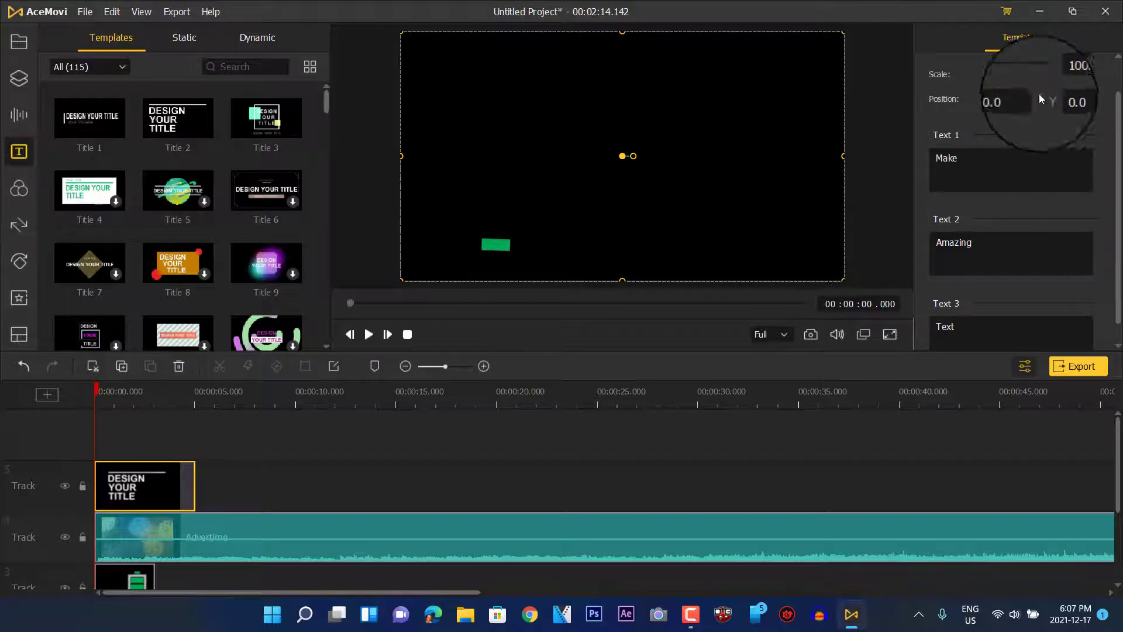
{"action": "left_click_drag", "start_coordinate": [1002, 75], "coordinate": [1009, 77]}
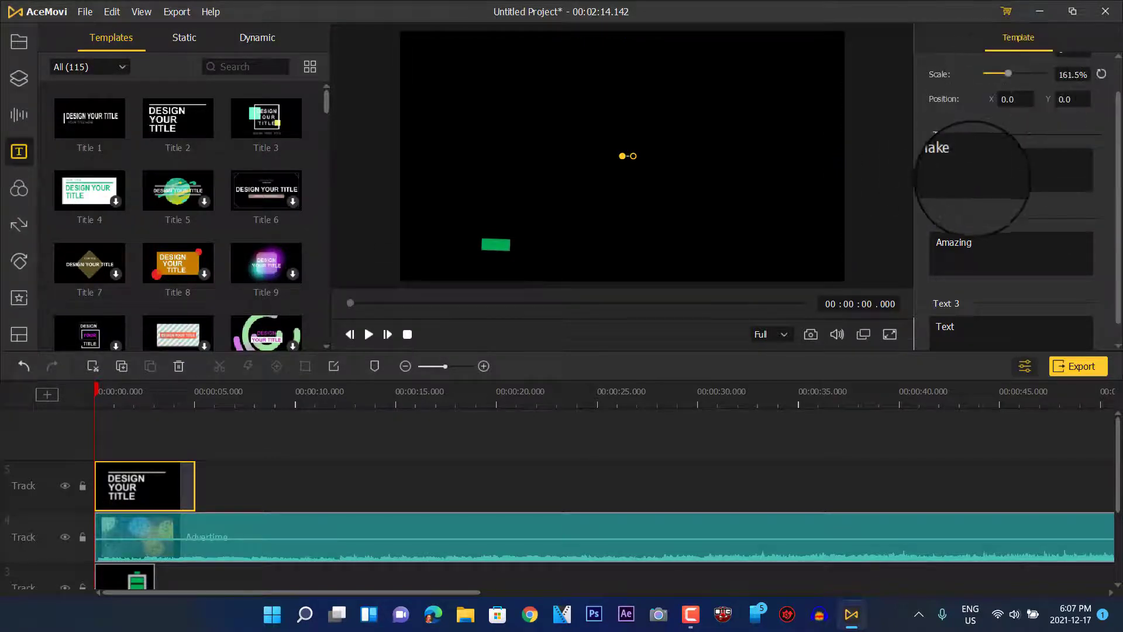
Delete the audio clip and the star sticker clip from the timeline.
{"action": "left_click", "coordinate": [17, 191]}
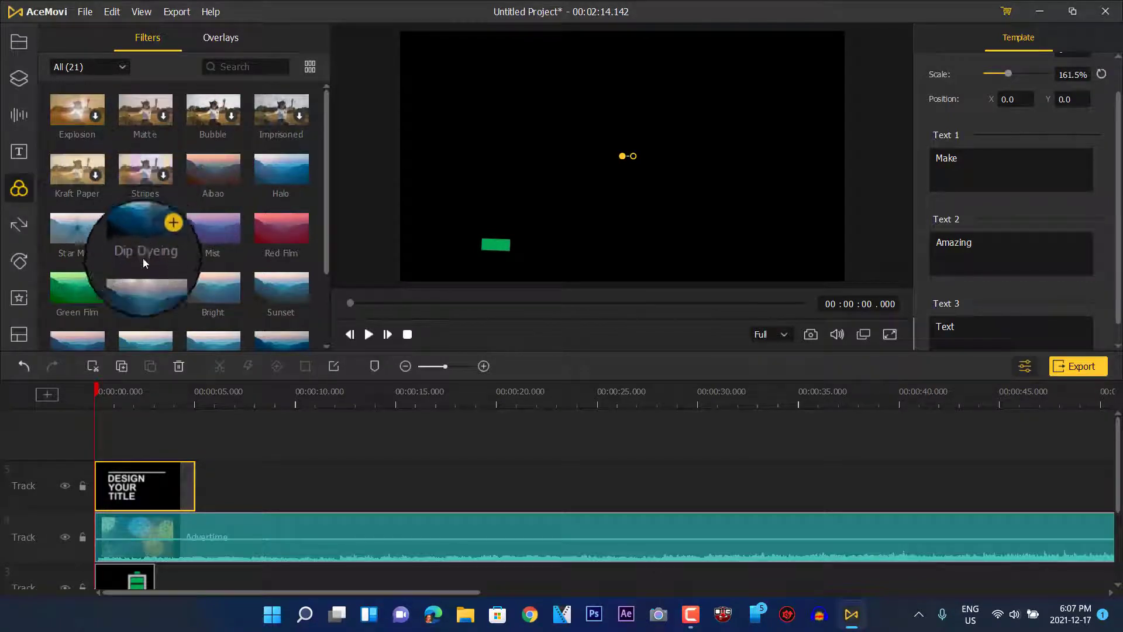
{"action": "left_click", "coordinate": [137, 550]}
{"action": "key", "text": "Delete"}
{"action": "scroll", "coordinate": [173, 501], "scroll_direction": "down", "scroll_amount": 1}
{"action": "scroll", "coordinate": [178, 499], "scroll_direction": "down", "scroll_amount": 2}
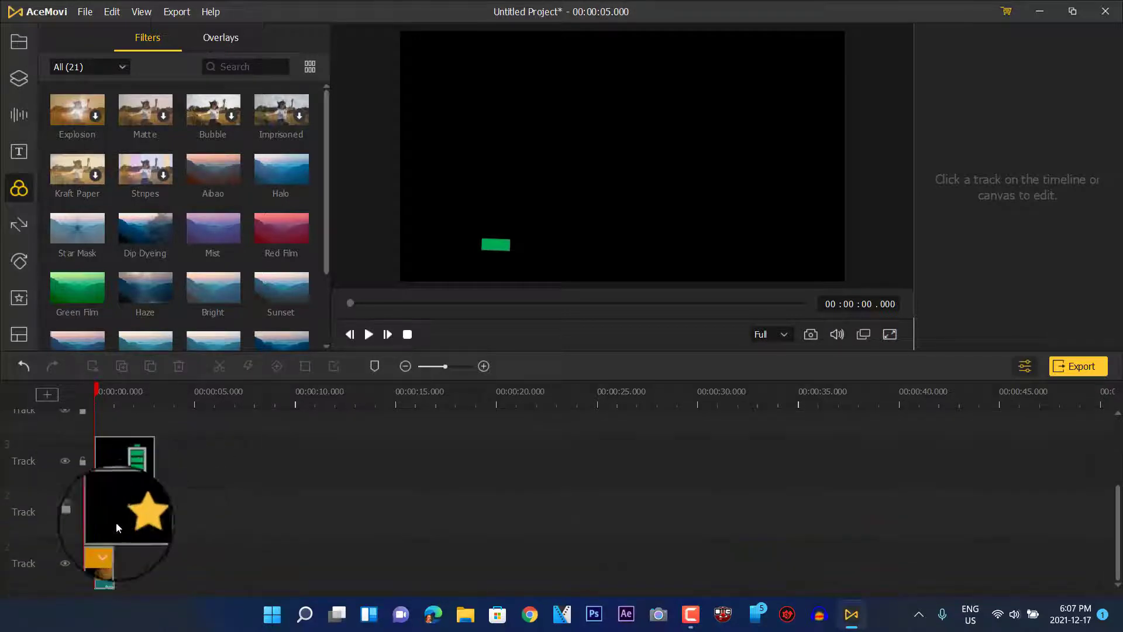
{"action": "left_click", "coordinate": [108, 556]}
{"action": "left_click", "coordinate": [111, 516]}
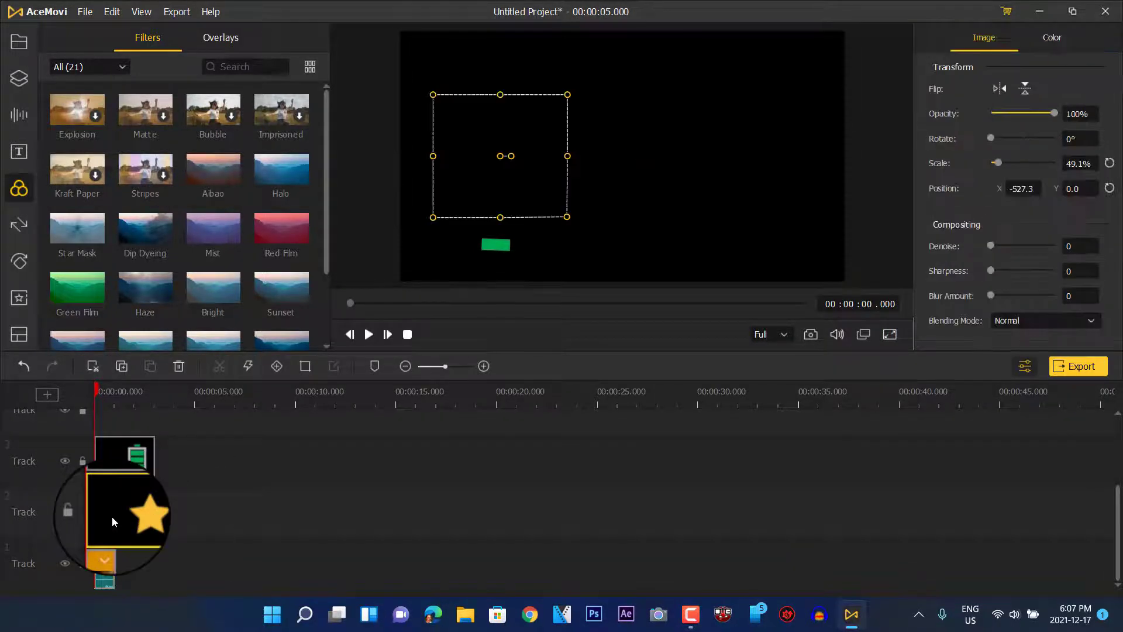
{"action": "key", "text": "Delete"}
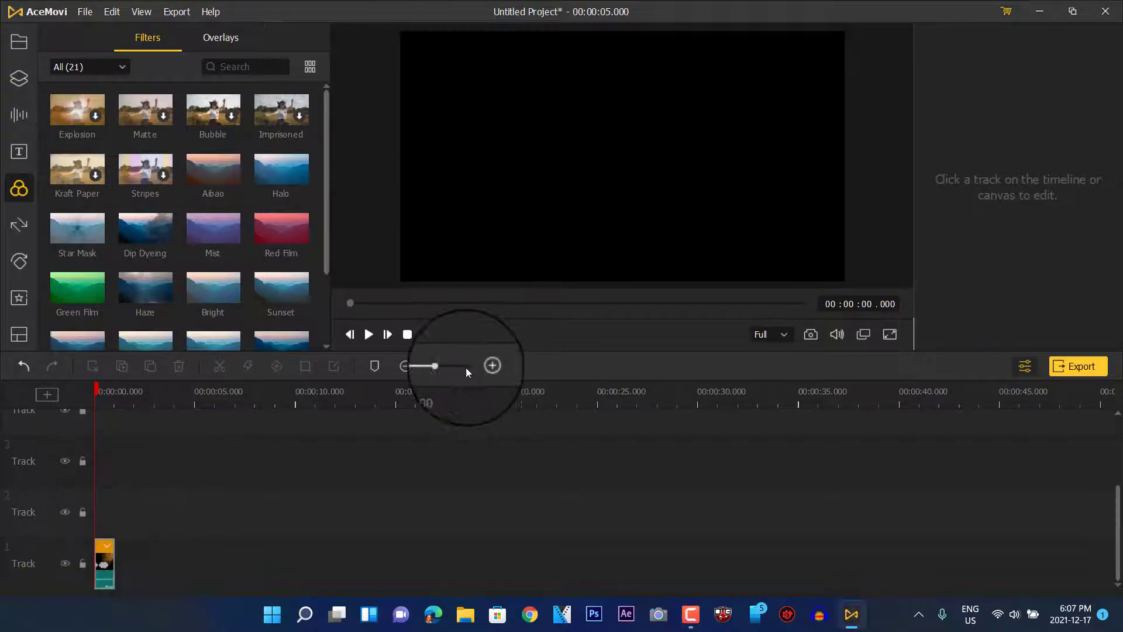
Place the Mist filter at the timeline start on Track 2 and preview the result.
{"action": "left_click", "coordinate": [370, 335]}
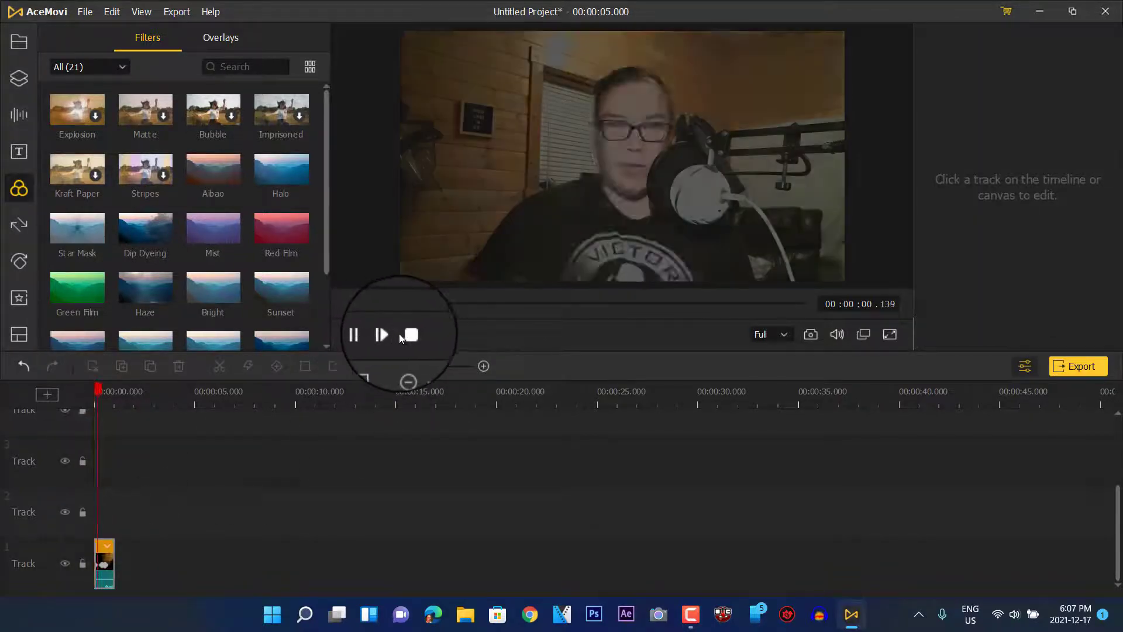
{"action": "left_click", "coordinate": [408, 336]}
{"action": "left_click_drag", "start_coordinate": [205, 229], "coordinate": [107, 567]}
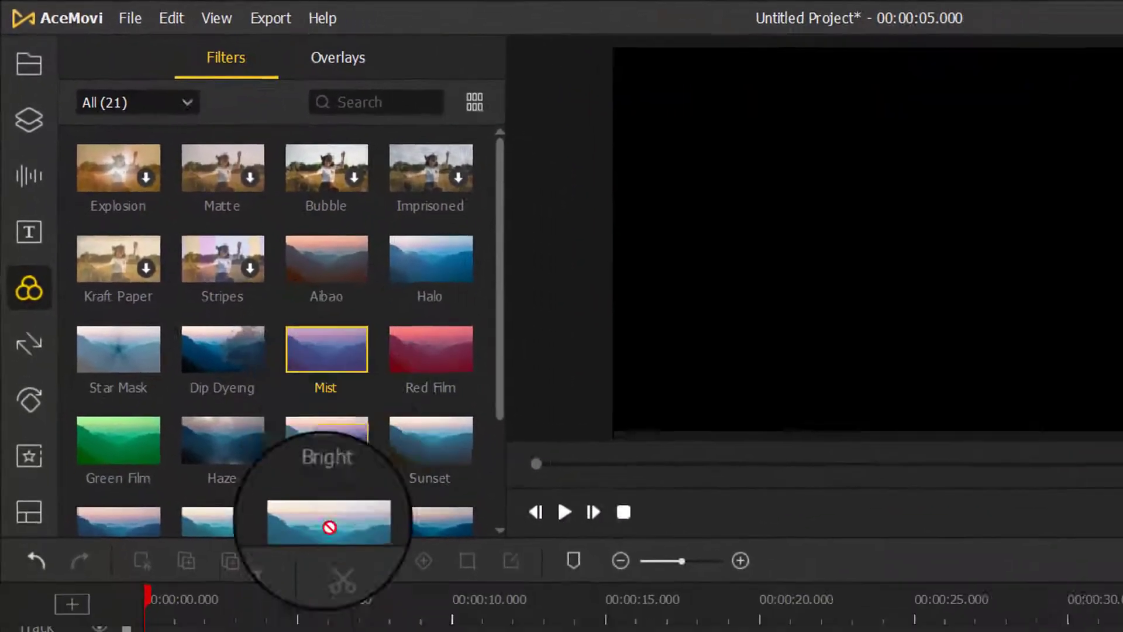
{"action": "left_click_drag", "start_coordinate": [117, 629], "coordinate": [153, 605]}
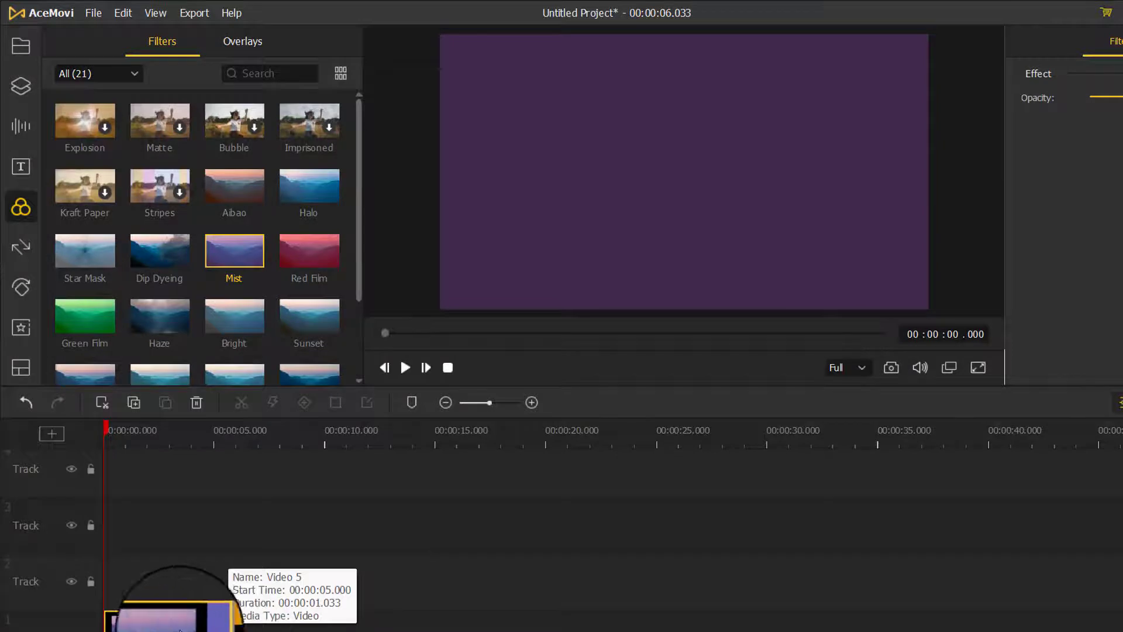
{"action": "left_click_drag", "start_coordinate": [212, 619], "coordinate": [234, 605]}
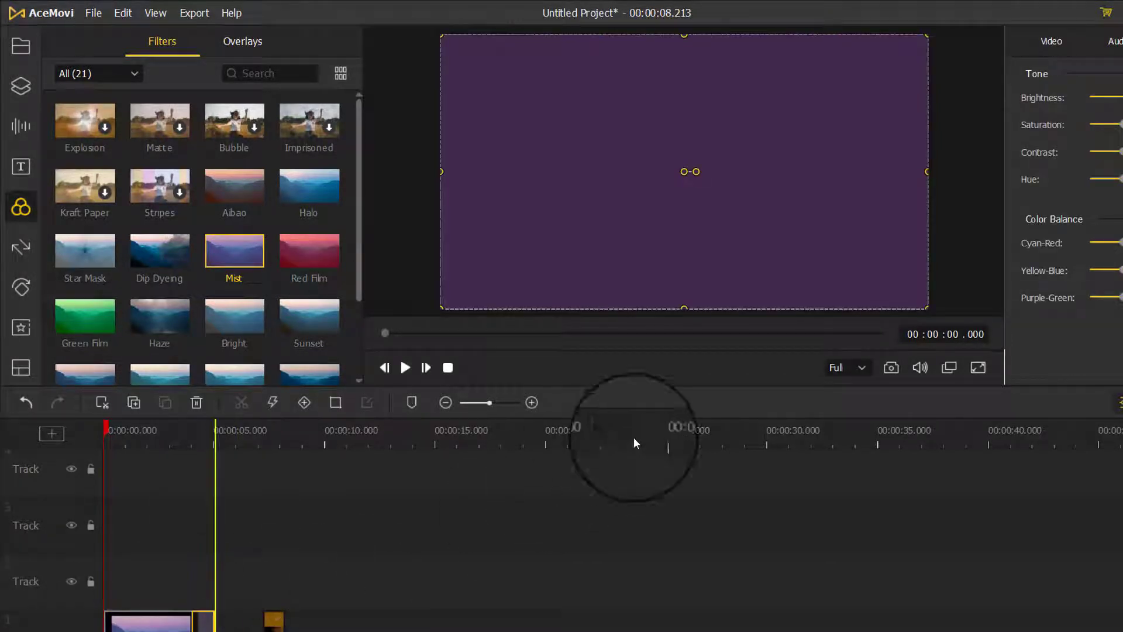
{"action": "left_click", "coordinate": [405, 368]}
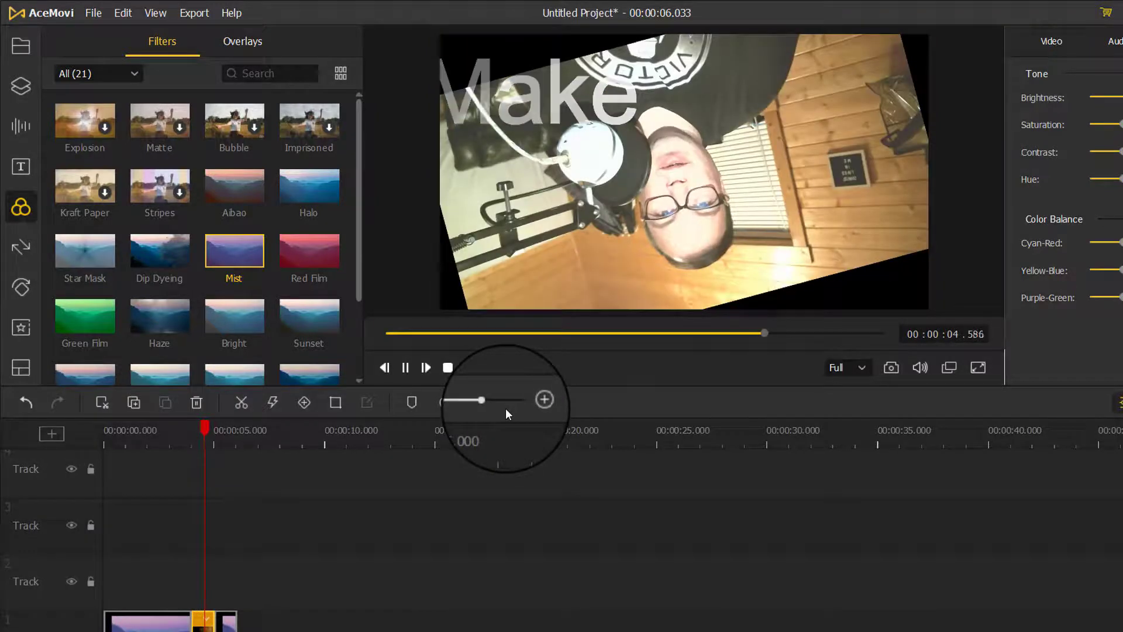
{"action": "left_click", "coordinate": [449, 367]}
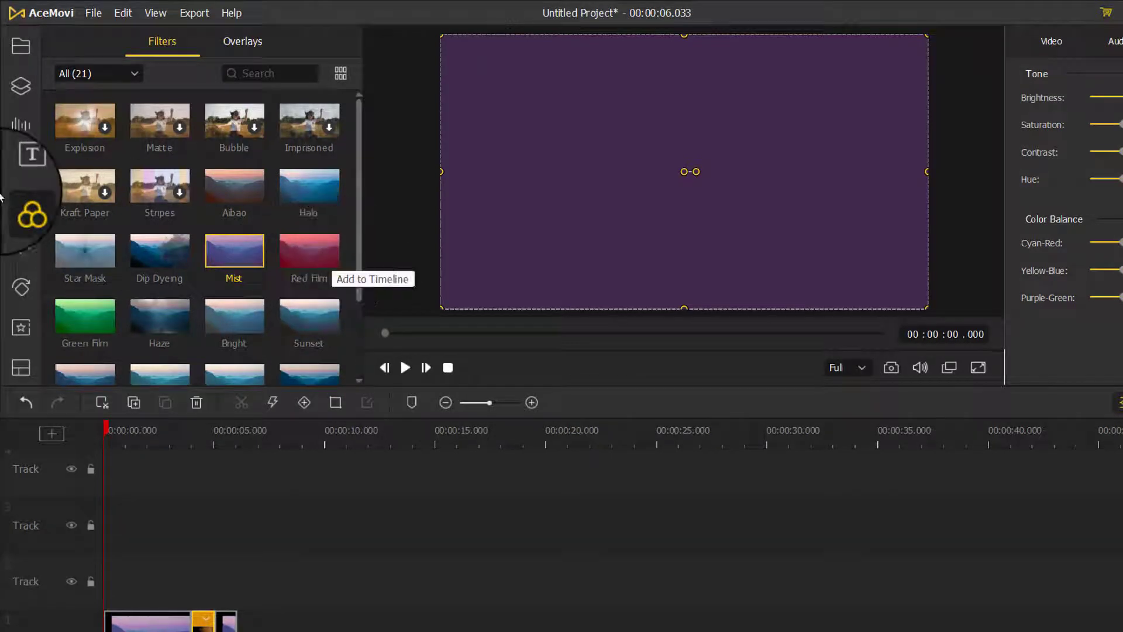
{"action": "left_click", "coordinate": [21, 246]}
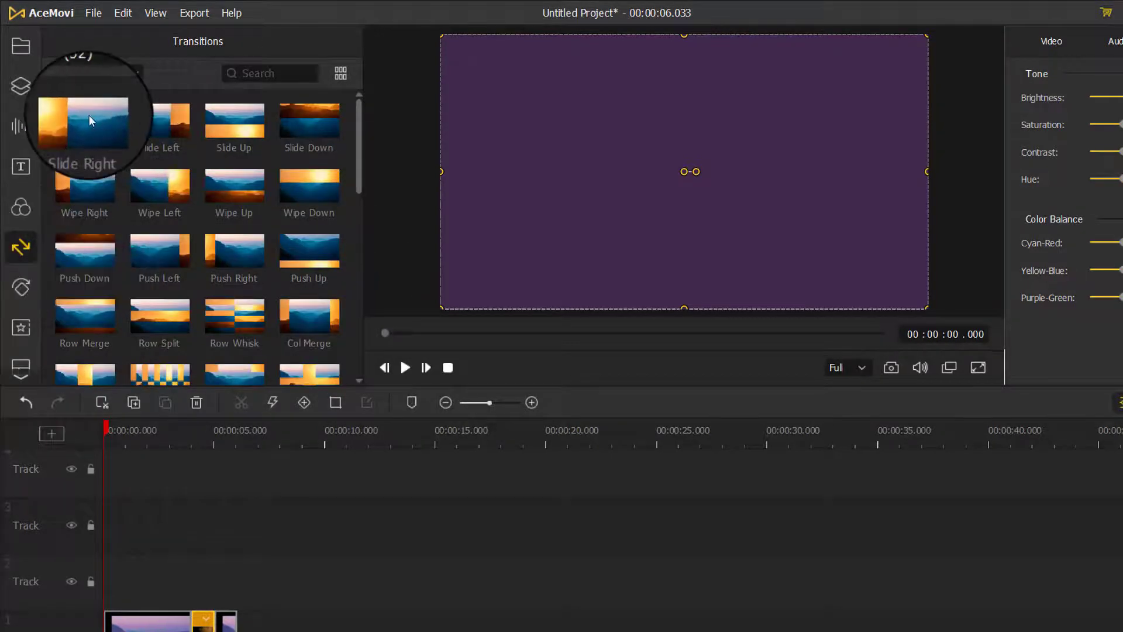
Set Video 5 to Slow 0.5x speed and tilt it slightly counter-clockwise in the frame.
{"action": "left_click", "coordinate": [169, 618]}
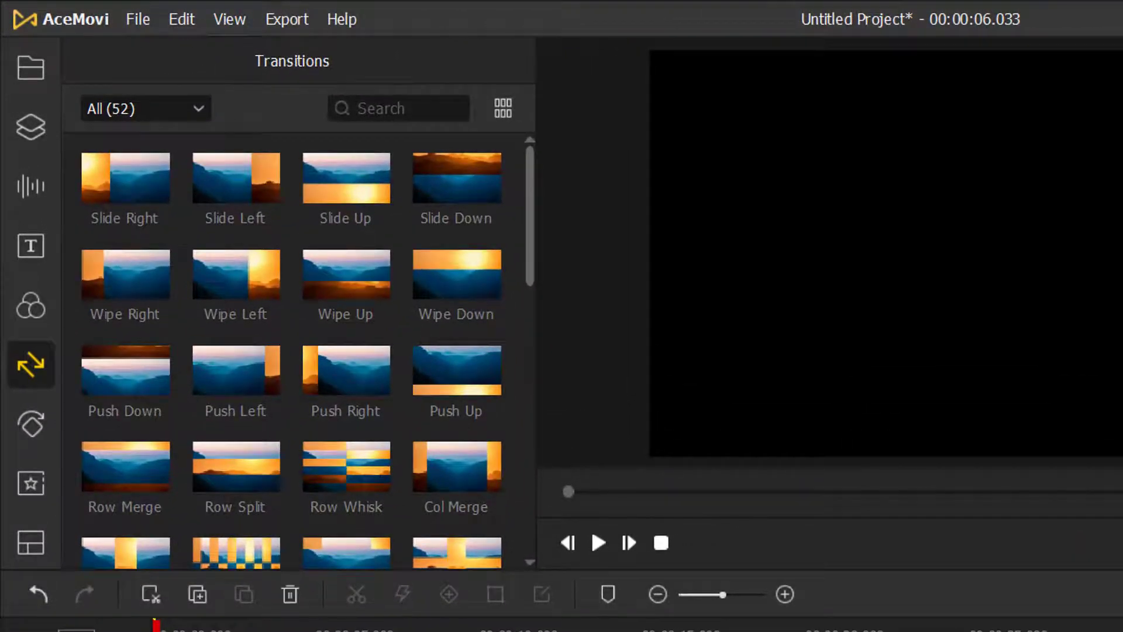
{"action": "left_click", "coordinate": [111, 183]}
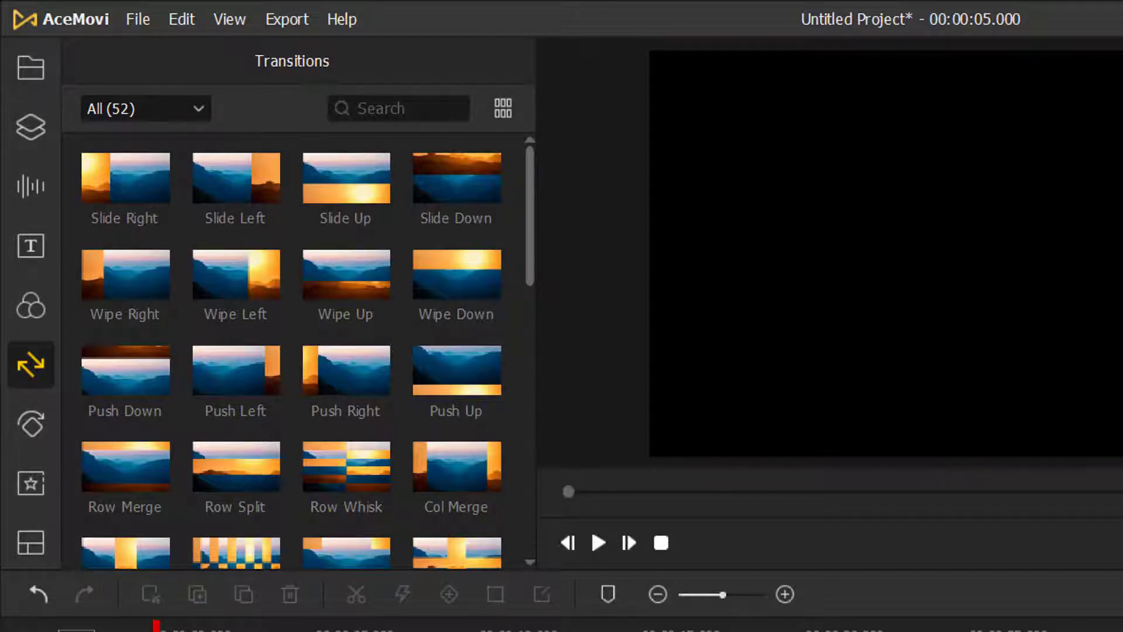
{"action": "left_click", "coordinate": [555, 499]}
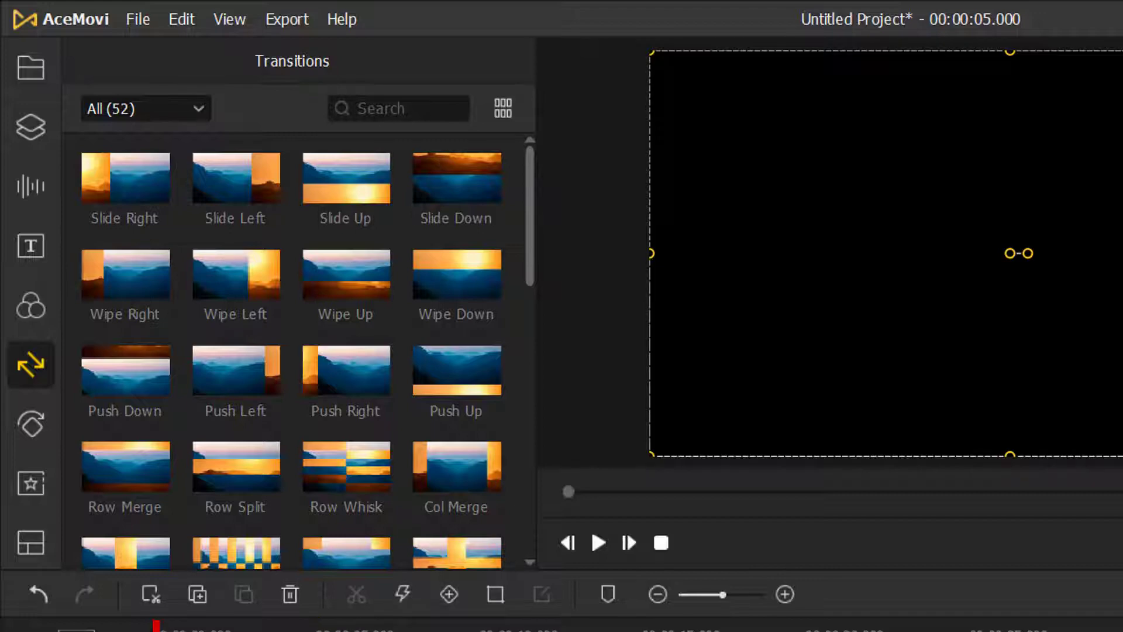
{"action": "left_click", "coordinate": [449, 594]}
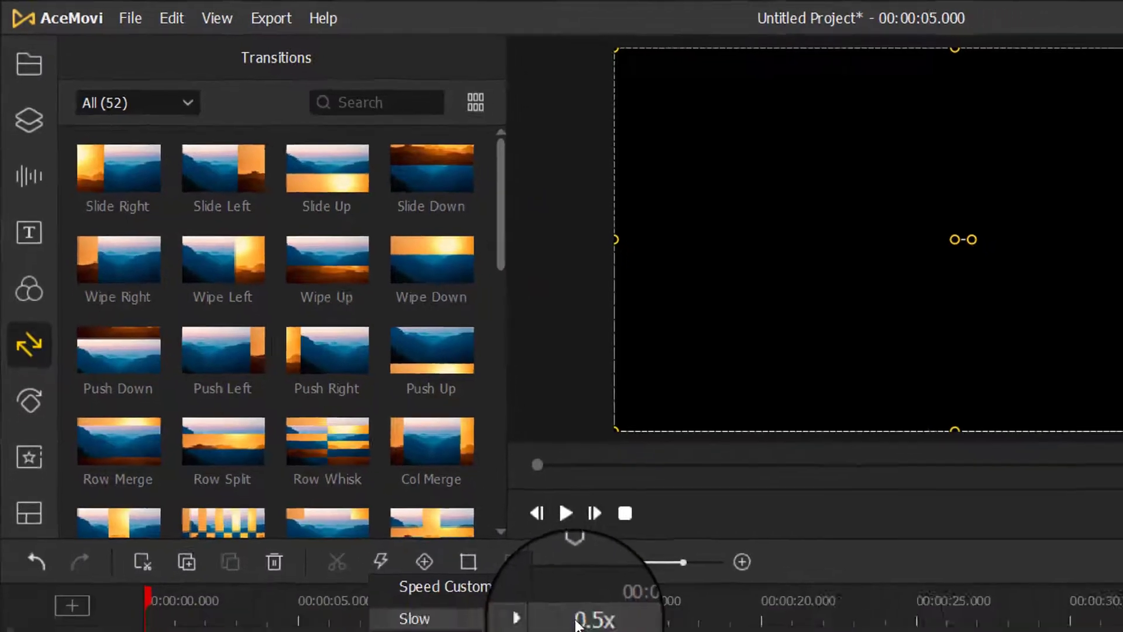
{"action": "left_click", "coordinate": [610, 631]}
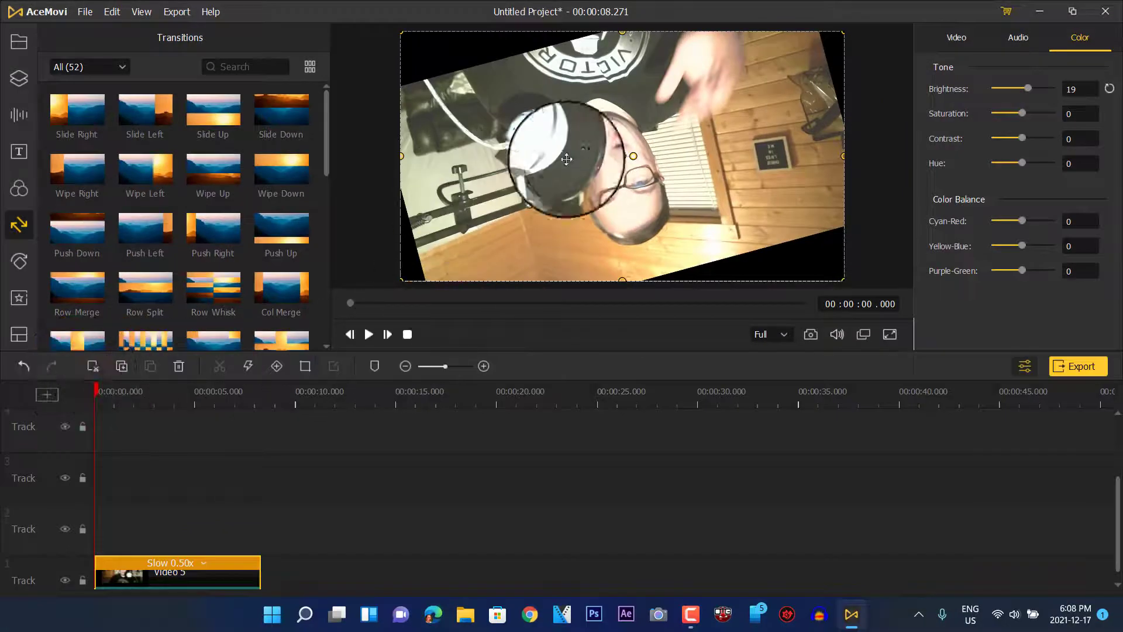
{"action": "left_click_drag", "start_coordinate": [589, 109], "coordinate": [485, 146]}
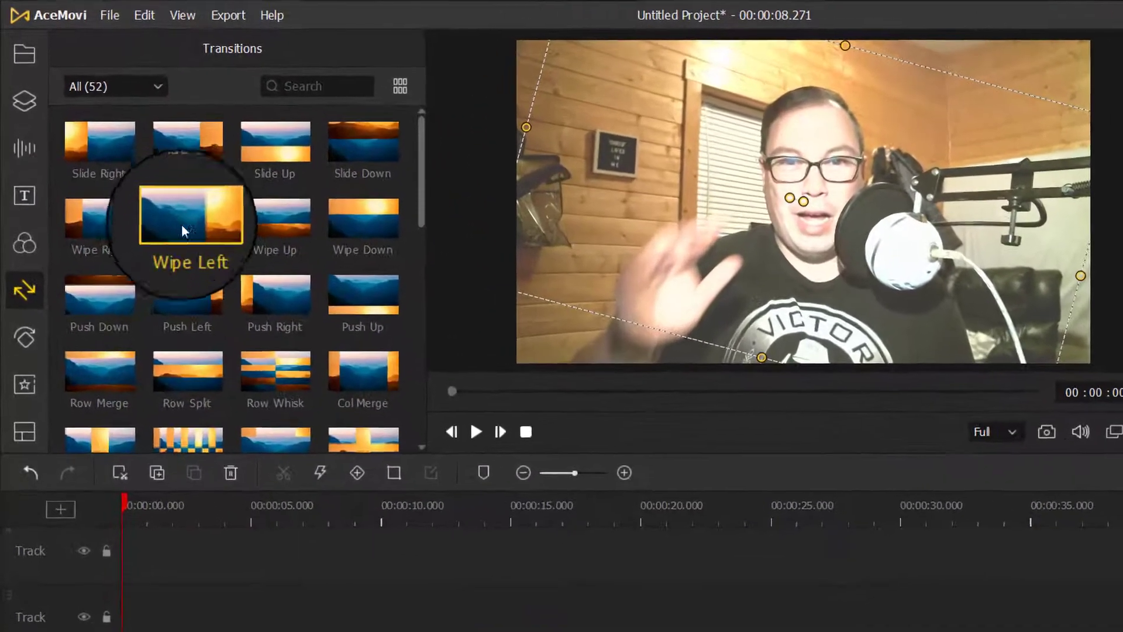
Place the Slide Up transition at the end of the Video 5 clip on Track 1 and preview it.
{"action": "left_click_drag", "start_coordinate": [182, 224], "coordinate": [135, 555]}
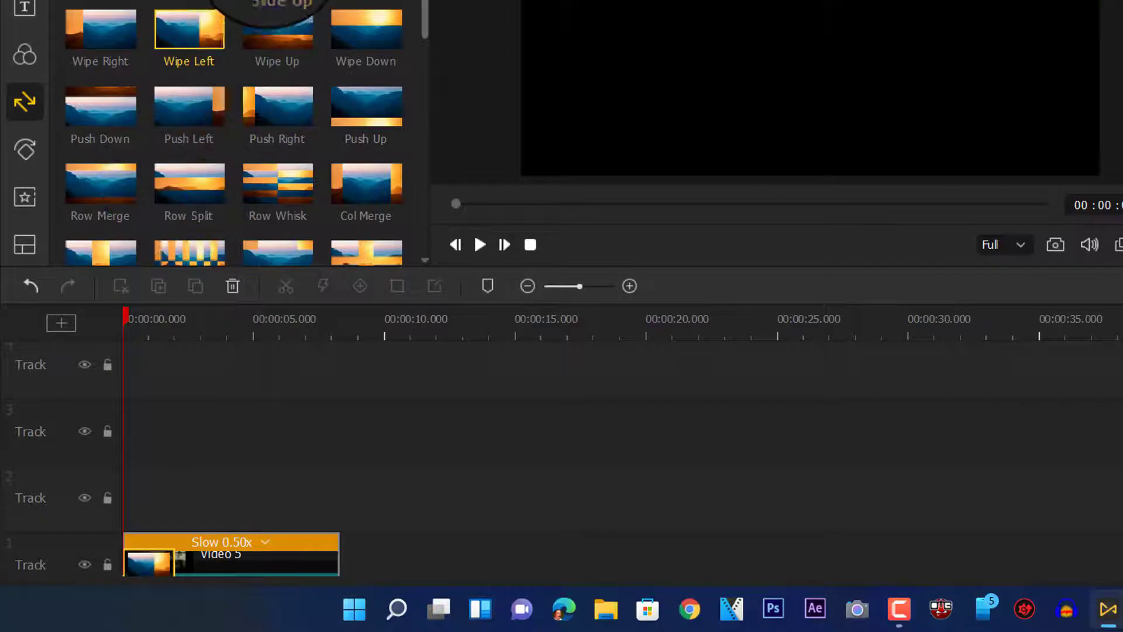
{"action": "left_click_drag", "start_coordinate": [354, 440], "coordinate": [331, 566]}
{"action": "left_click", "coordinate": [480, 245]}
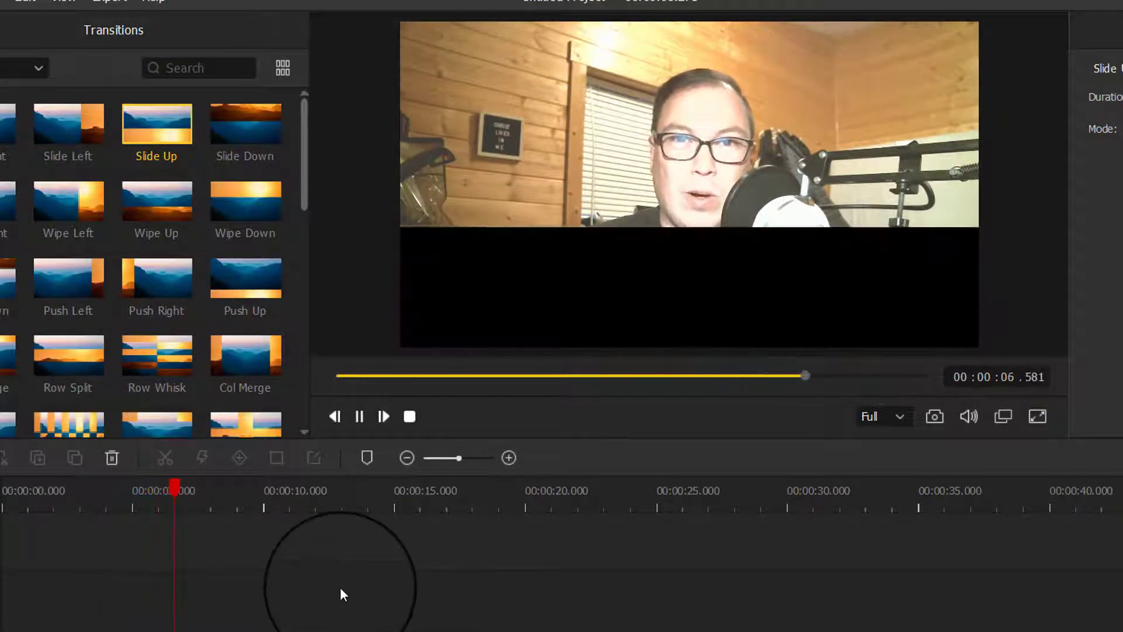
{"action": "left_click", "coordinate": [408, 417]}
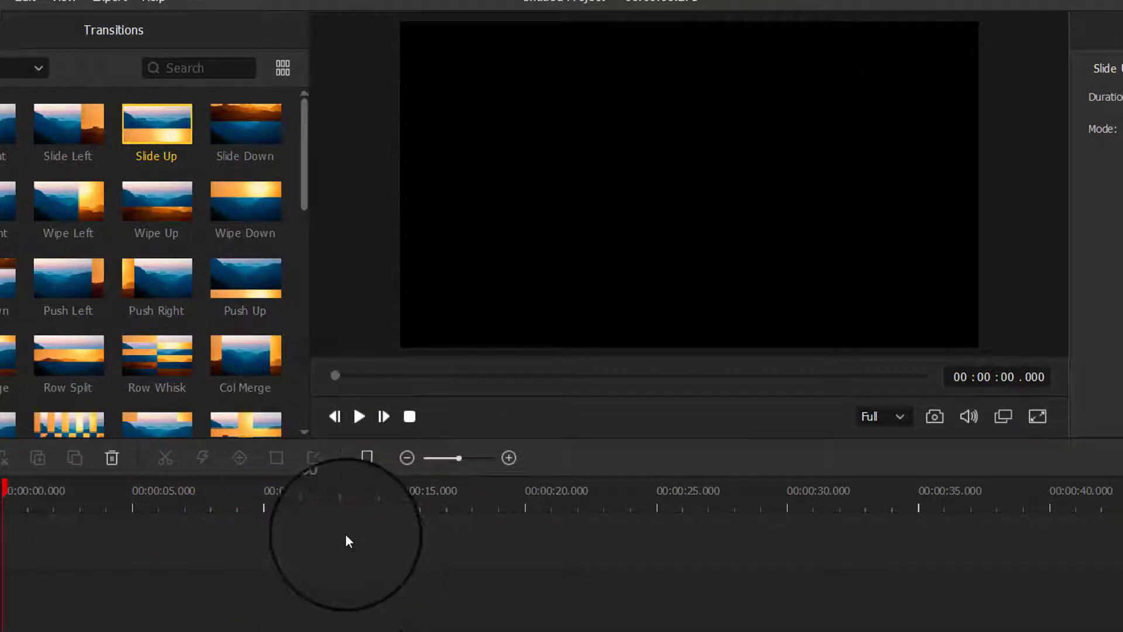
{"action": "scroll", "coordinate": [81, 293], "scroll_direction": "down", "scroll_amount": 1}
{"action": "scroll", "coordinate": [77, 287], "scroll_direction": "down", "scroll_amount": 1}
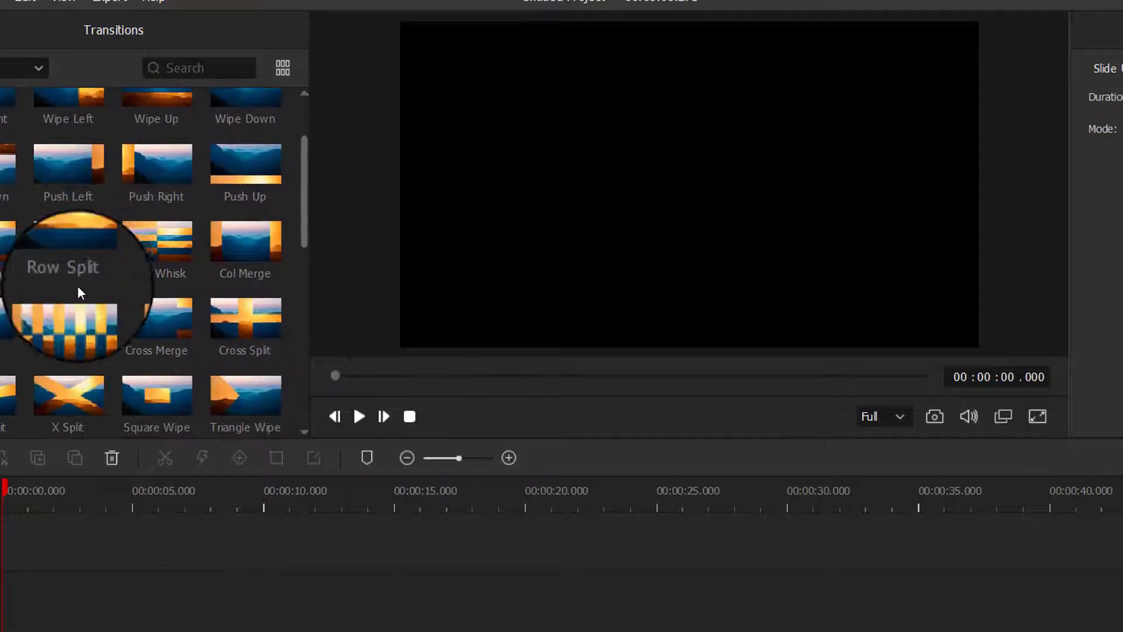
{"action": "mouse_move", "coordinate": [301, 197]}
{"action": "left_mouse_down"}
{"action": "mouse_move", "coordinate": [293, 365]}
{"action": "mouse_move", "coordinate": [295, 218]}
{"action": "left_mouse_up"}
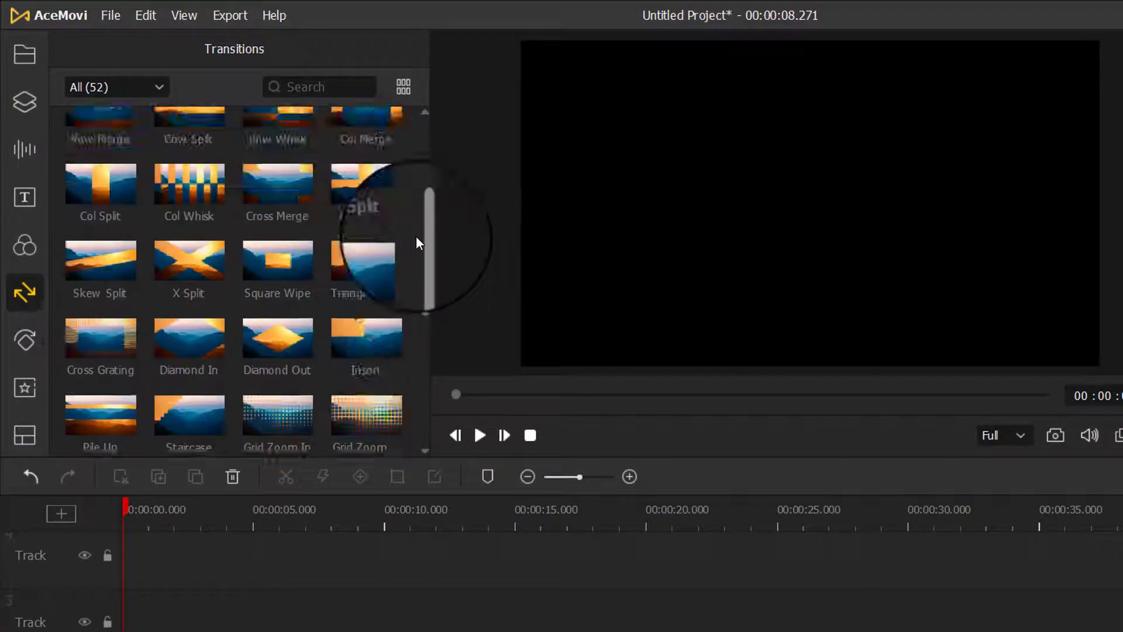
{"action": "left_click_drag", "start_coordinate": [416, 242], "coordinate": [419, 152]}
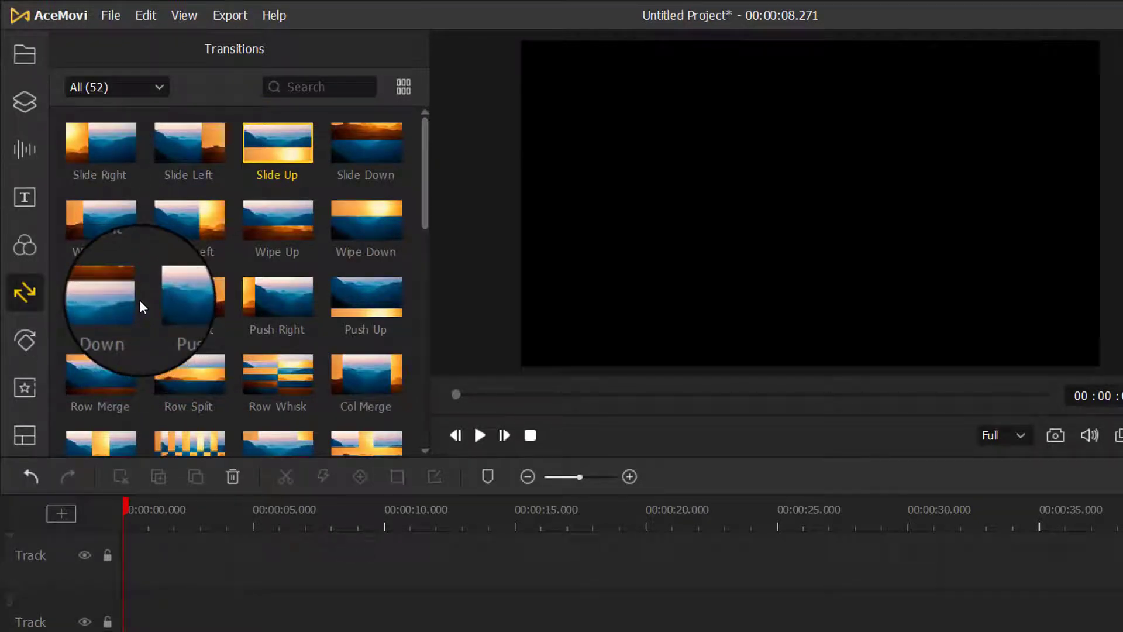
Apply the Radar animation to the clip and preview its sweeping-wedge reveal.
{"action": "left_click", "coordinate": [27, 347]}
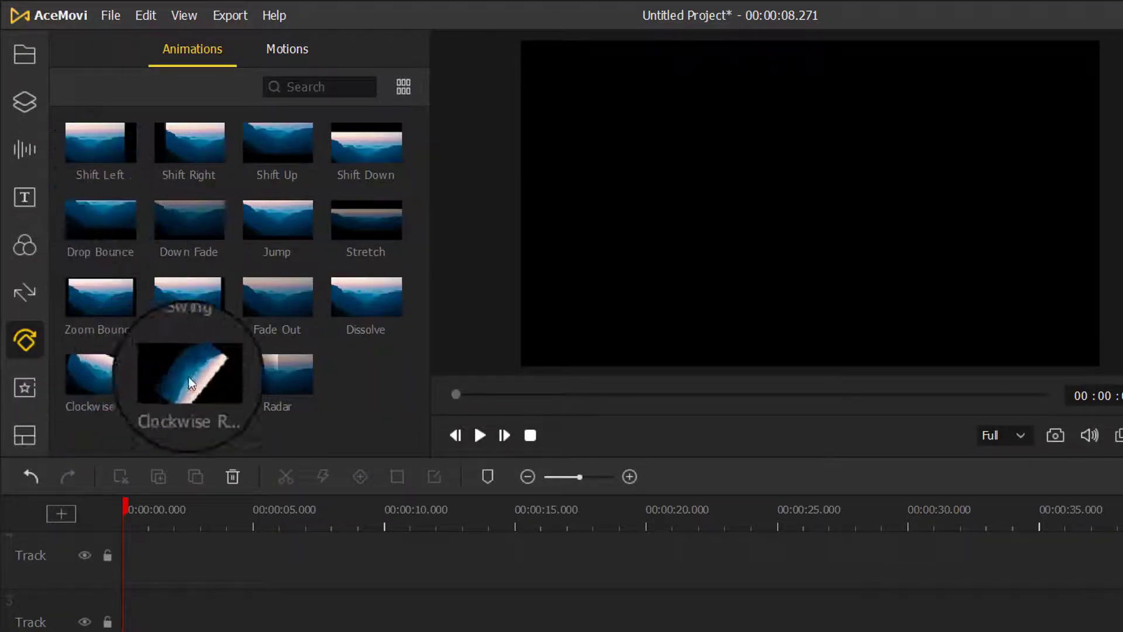
{"action": "left_click", "coordinate": [277, 375]}
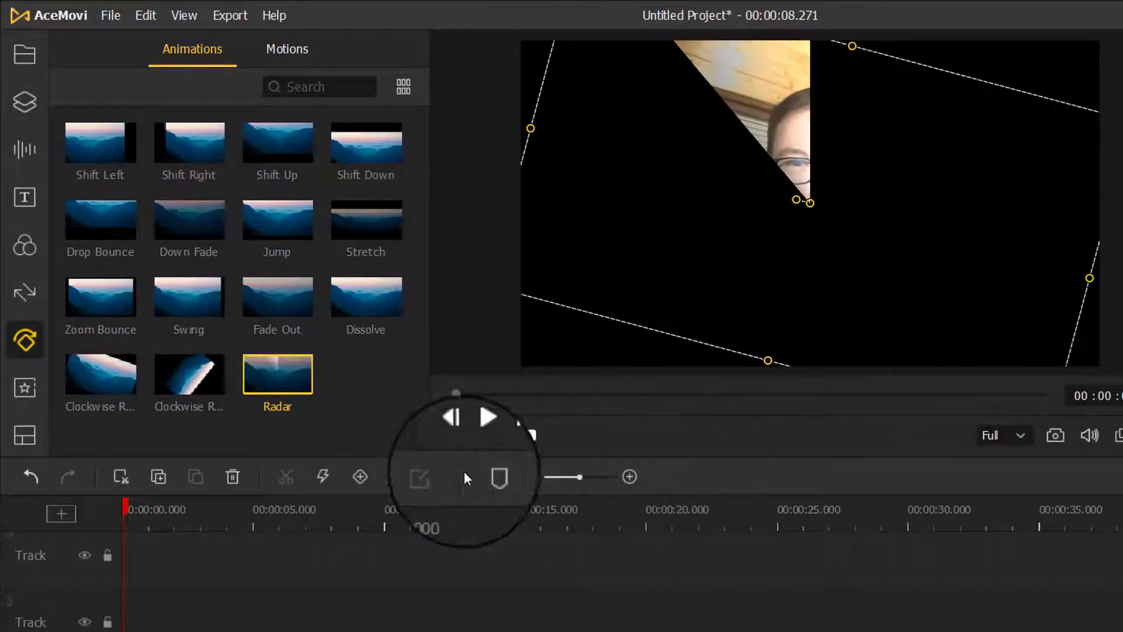
{"action": "left_click", "coordinate": [480, 435]}
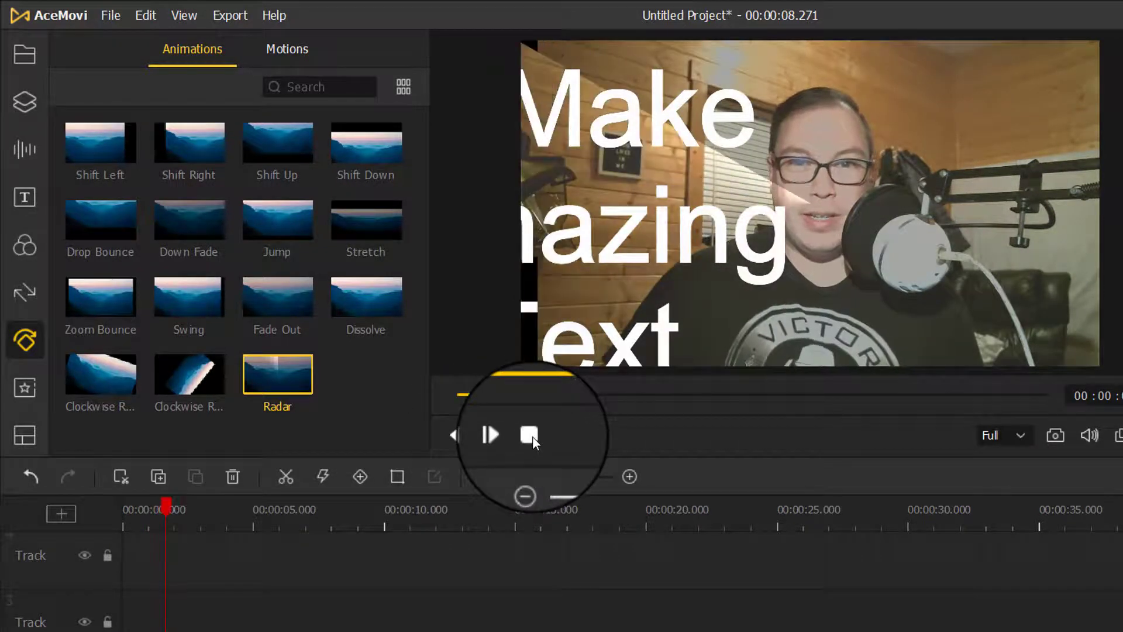
{"action": "left_click", "coordinate": [531, 436]}
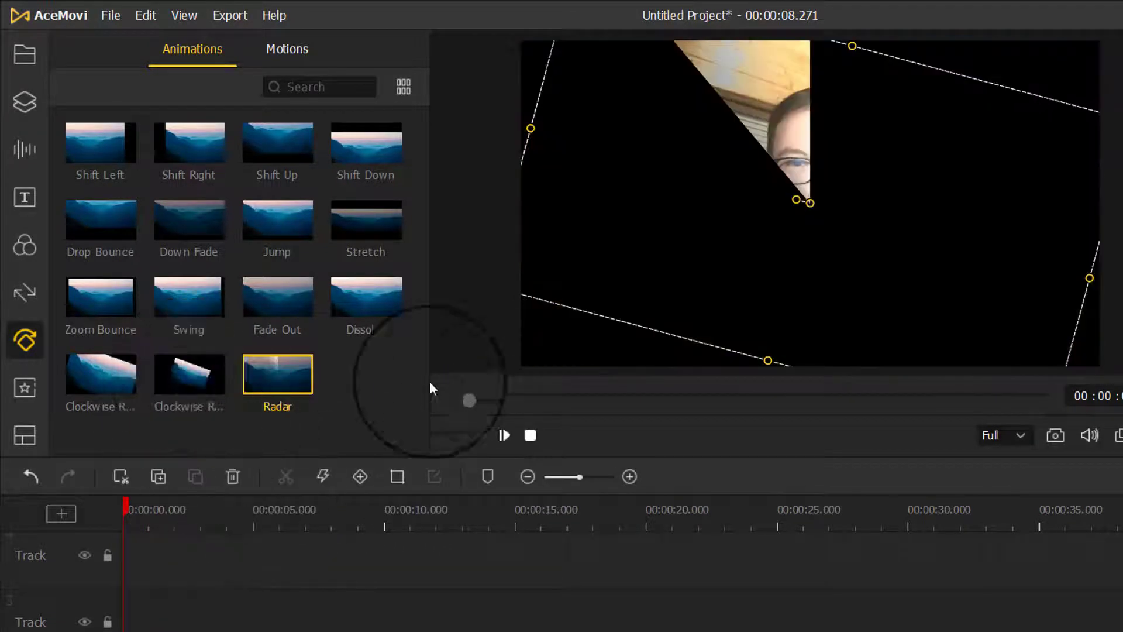
Add a Mosaic region effect to the timeline and enlarge its box in both directions.
{"action": "left_click", "coordinate": [30, 394]}
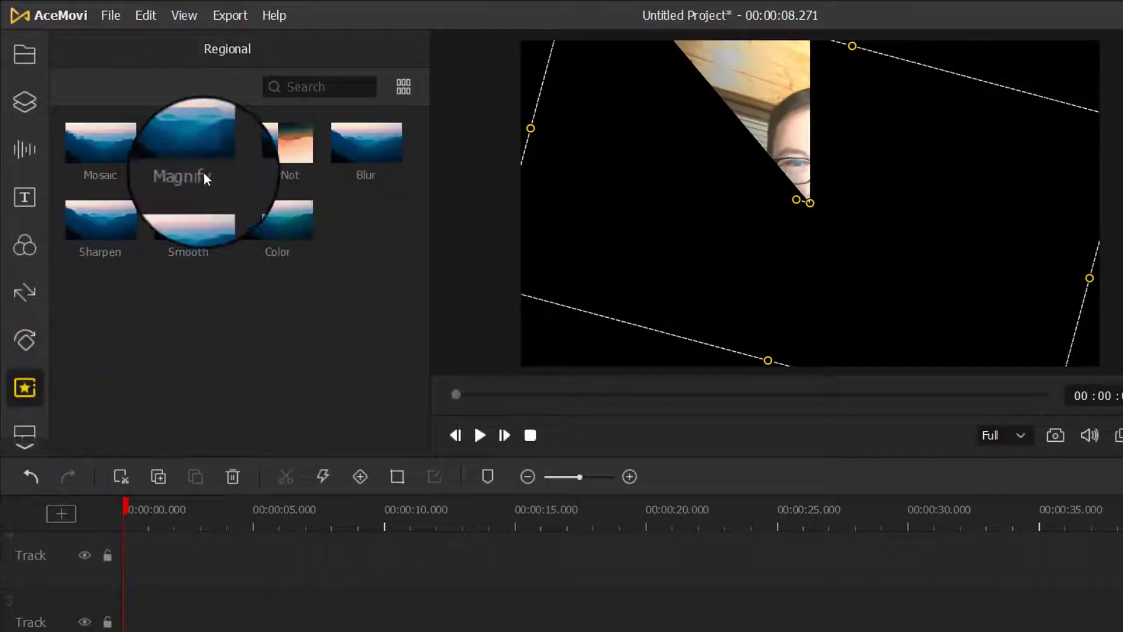
{"action": "left_click", "coordinate": [98, 146]}
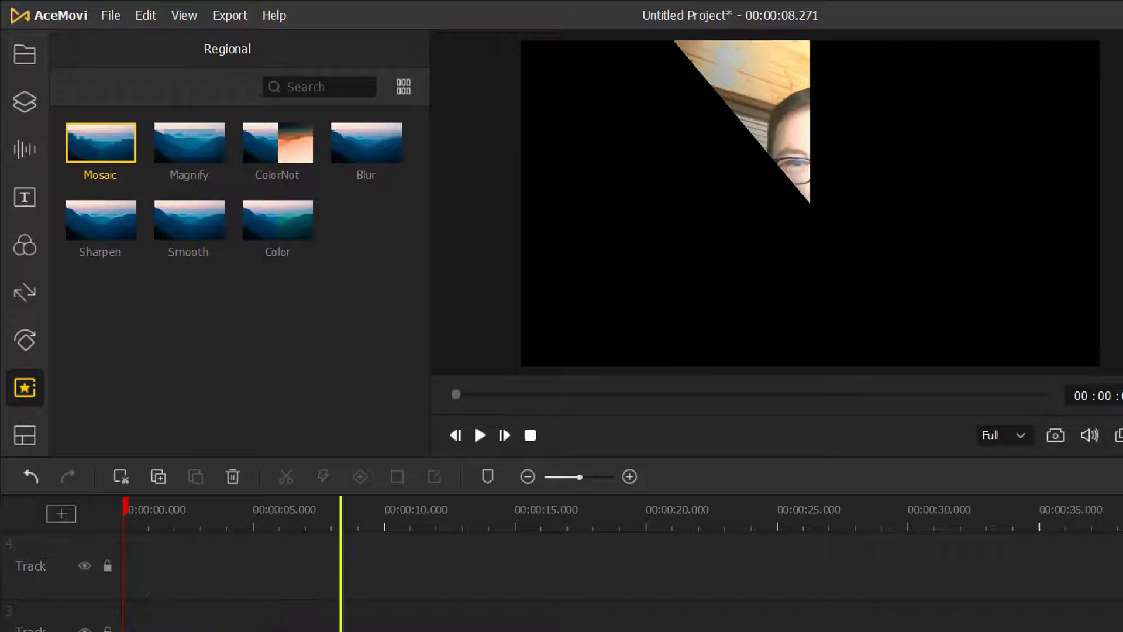
{"action": "left_click_drag", "start_coordinate": [32, 621], "coordinate": [220, 625]}
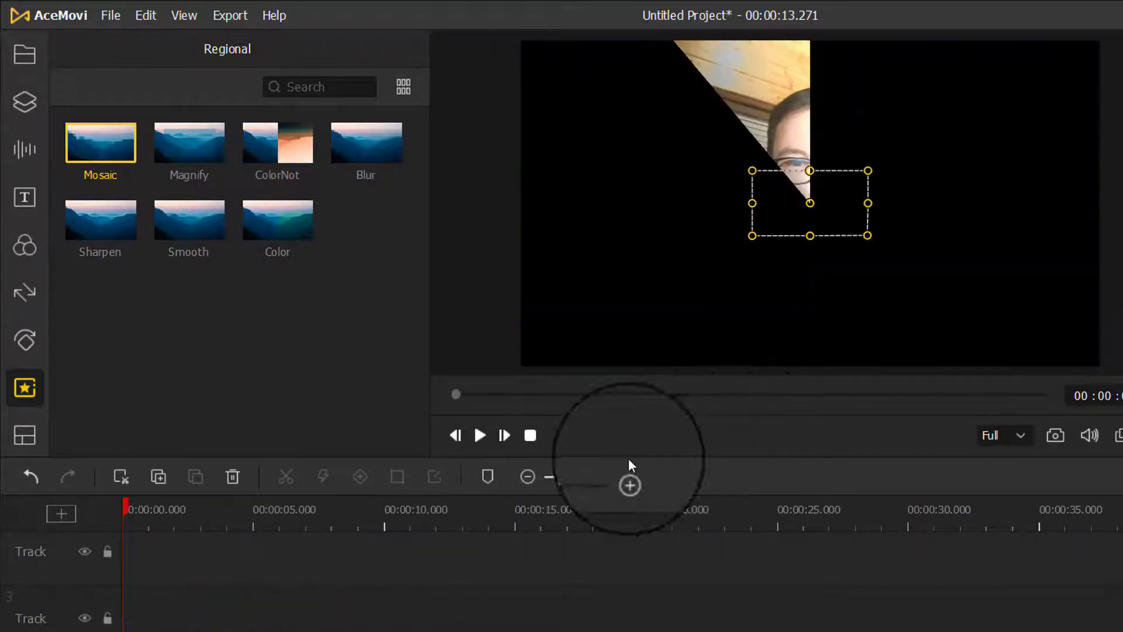
{"action": "left_click_drag", "start_coordinate": [752, 235], "coordinate": [595, 311]}
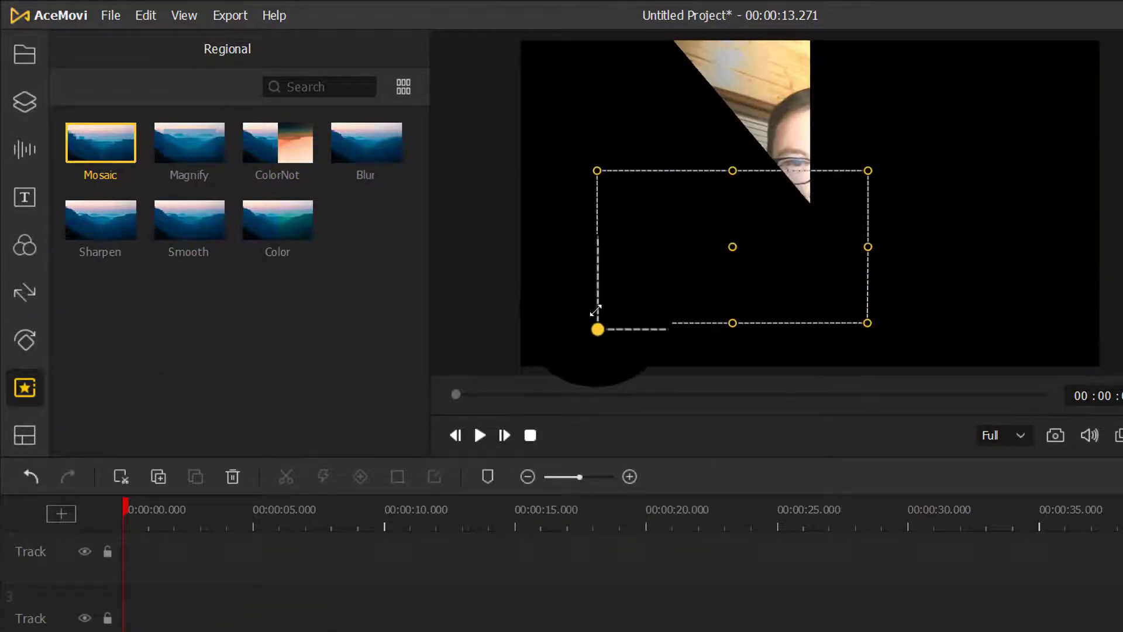
{"action": "left_click_drag", "start_coordinate": [865, 172], "coordinate": [985, 104]}
Preview the mosaic, then add the Sharpen region effect, extending the project to 00:00:18.271.
{"action": "left_click", "coordinate": [481, 436]}
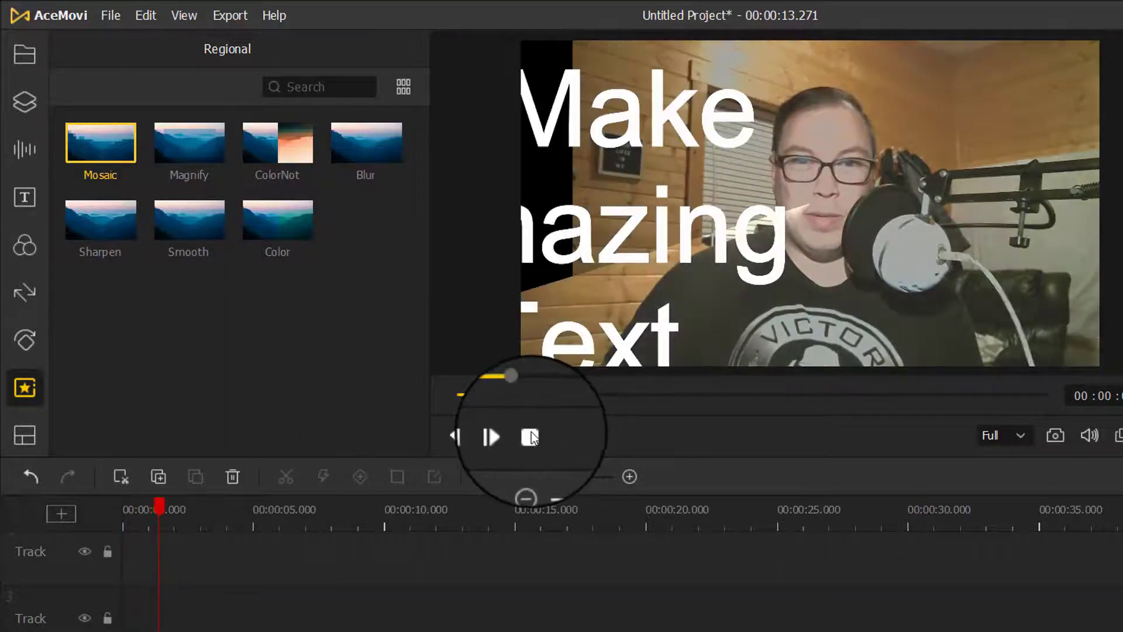
{"action": "left_click", "coordinate": [531, 438]}
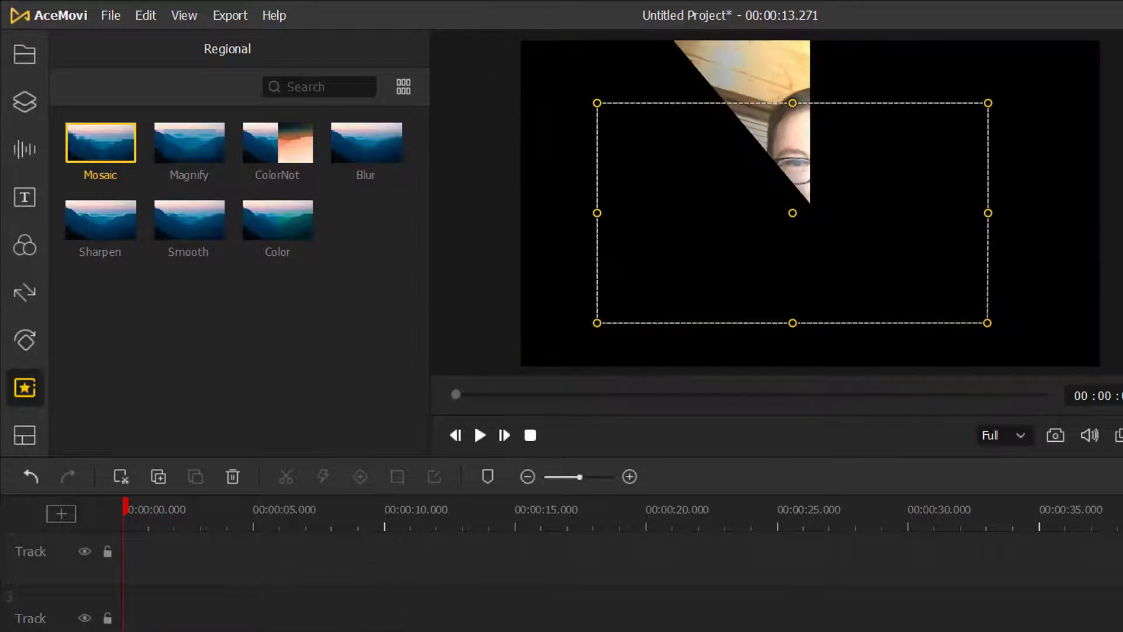
{"action": "left_click", "coordinate": [100, 220]}
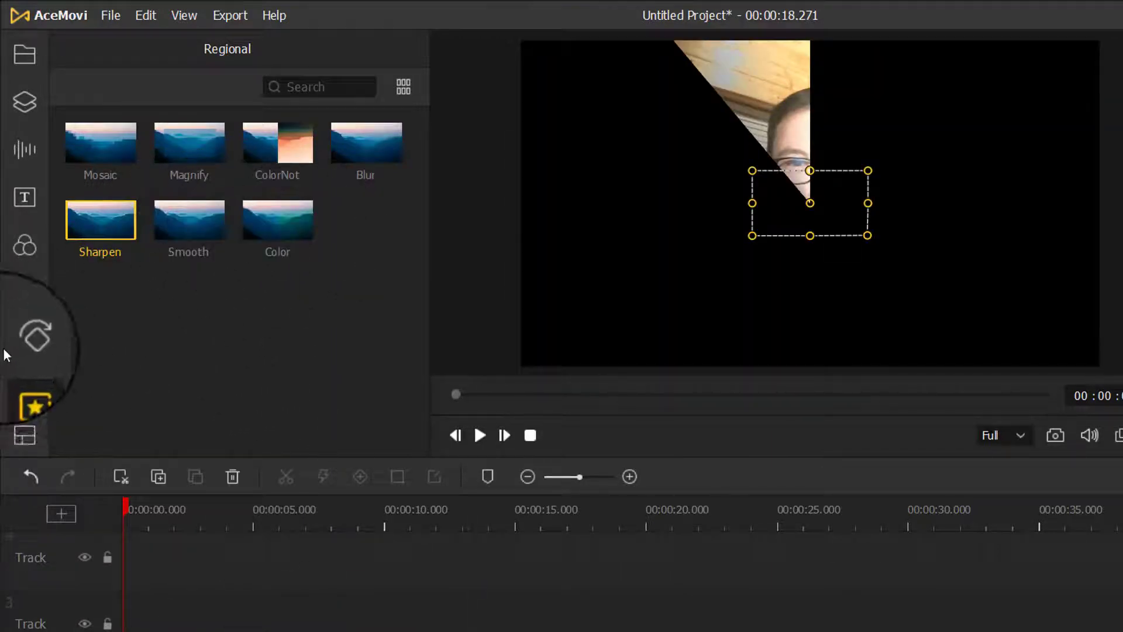
{"action": "left_click", "coordinate": [24, 451]}
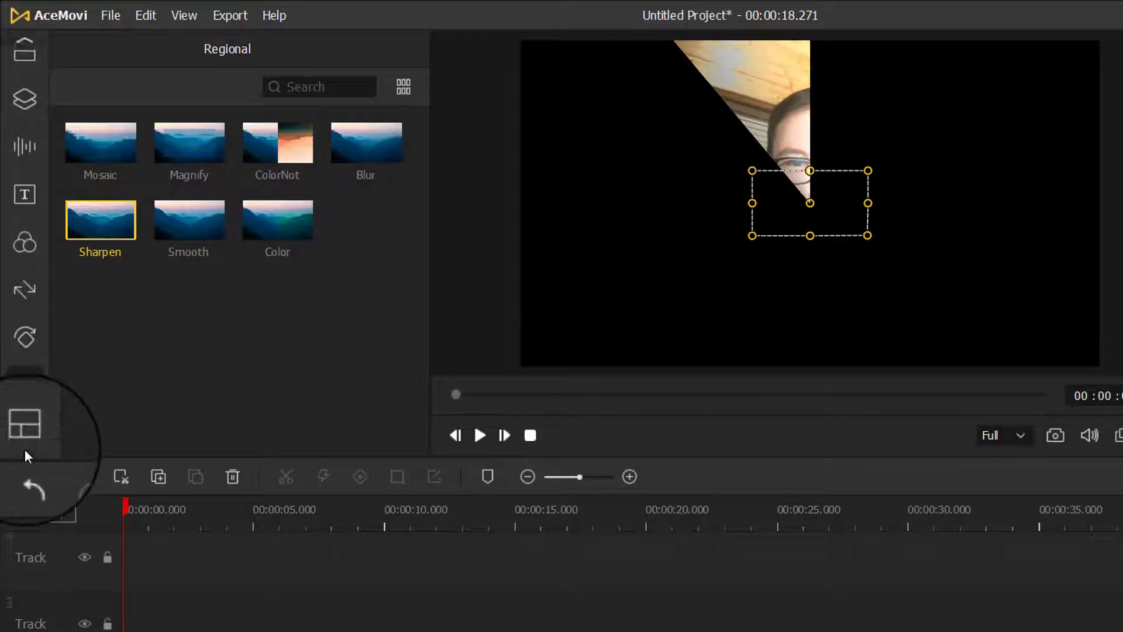
Drag the 2-2 split-screen template onto the timeline and open its two-pane editor showing Video 5.
{"action": "left_click", "coordinate": [24, 433]}
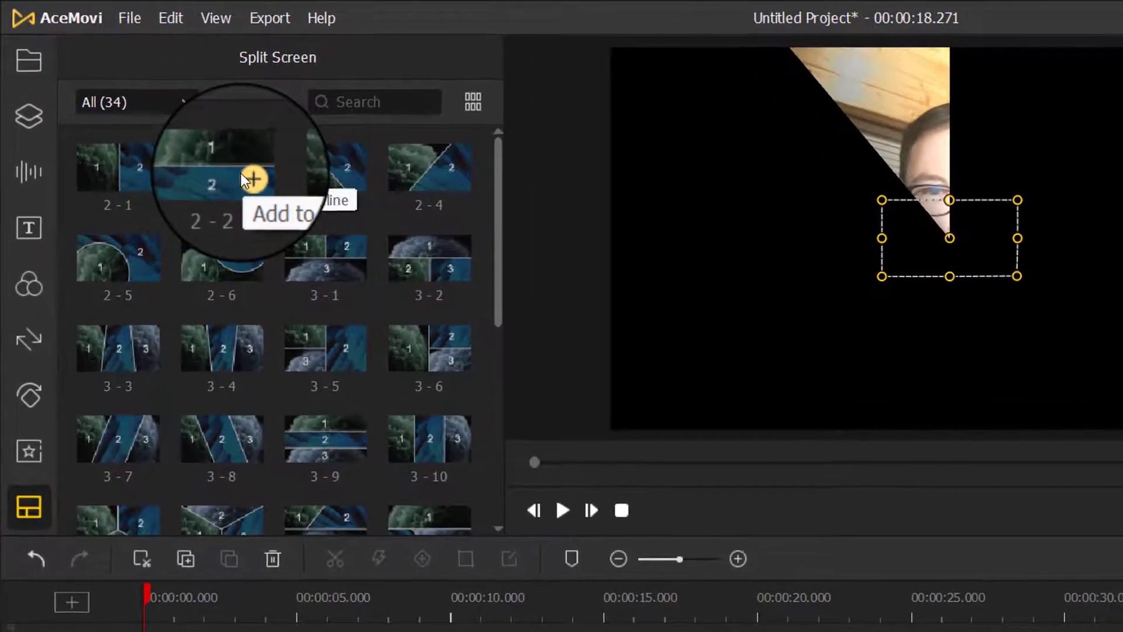
{"action": "left_click_drag", "start_coordinate": [204, 153], "coordinate": [207, 427]}
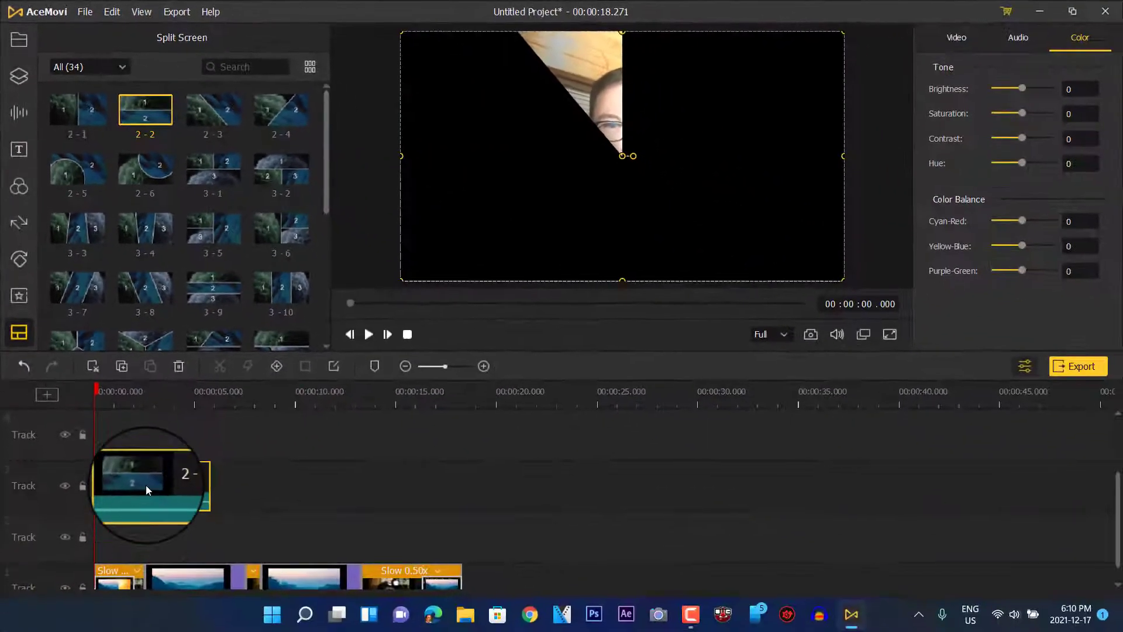
{"action": "double_click", "coordinate": [223, 631]}
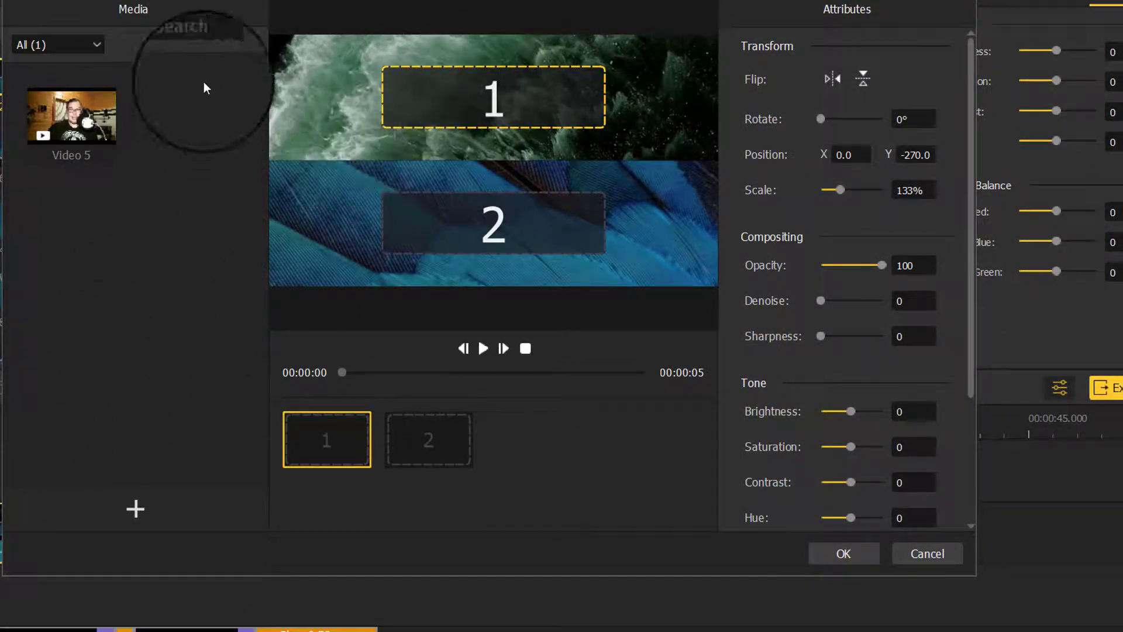
Import Video 5 from the Videos folder into the split-screen media list.
{"action": "left_click", "coordinate": [135, 509]}
{"action": "scroll", "coordinate": [445, 237], "scroll_direction": "down", "scroll_amount": 2}
{"action": "scroll", "coordinate": [444, 237], "scroll_direction": "up", "scroll_amount": 2}
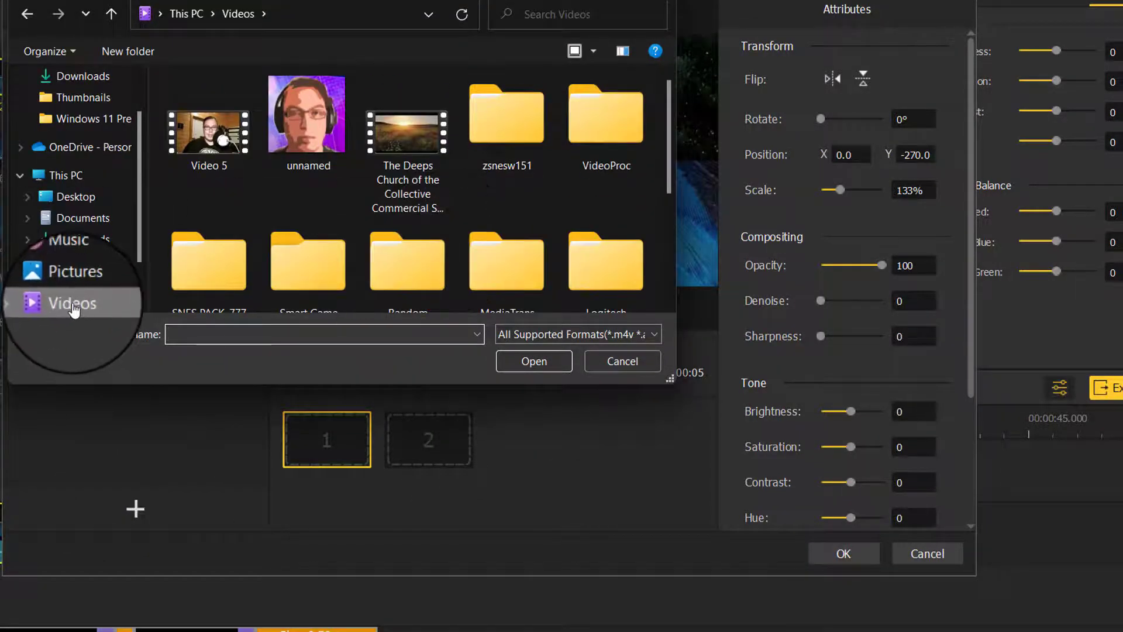
{"action": "scroll", "coordinate": [595, 150], "scroll_direction": "down", "scroll_amount": 1}
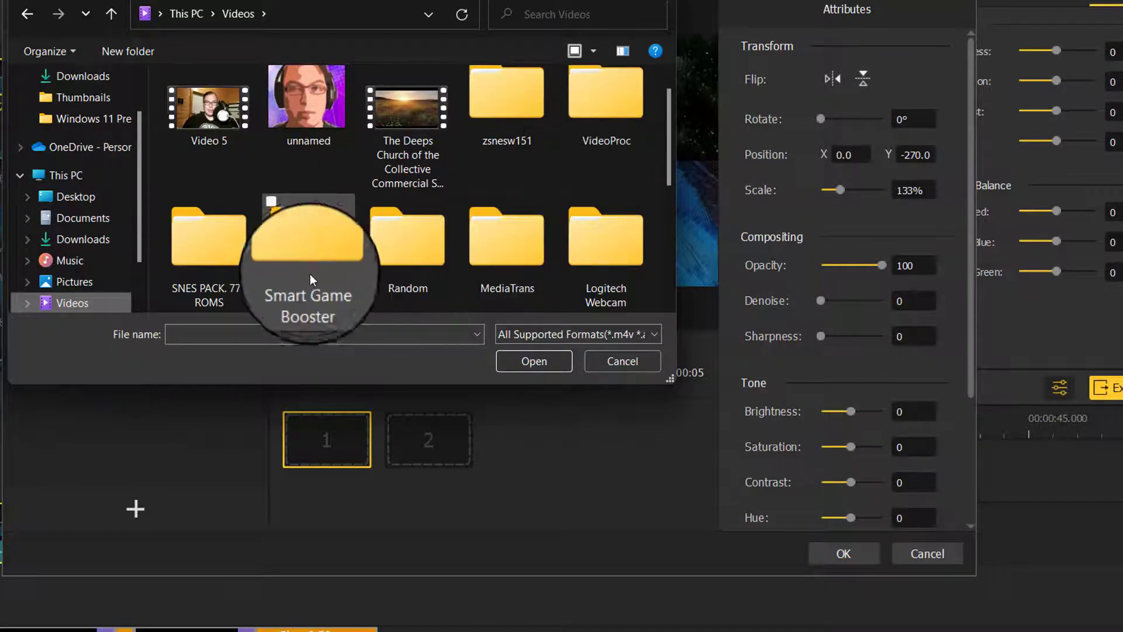
{"action": "double_click", "coordinate": [405, 249]}
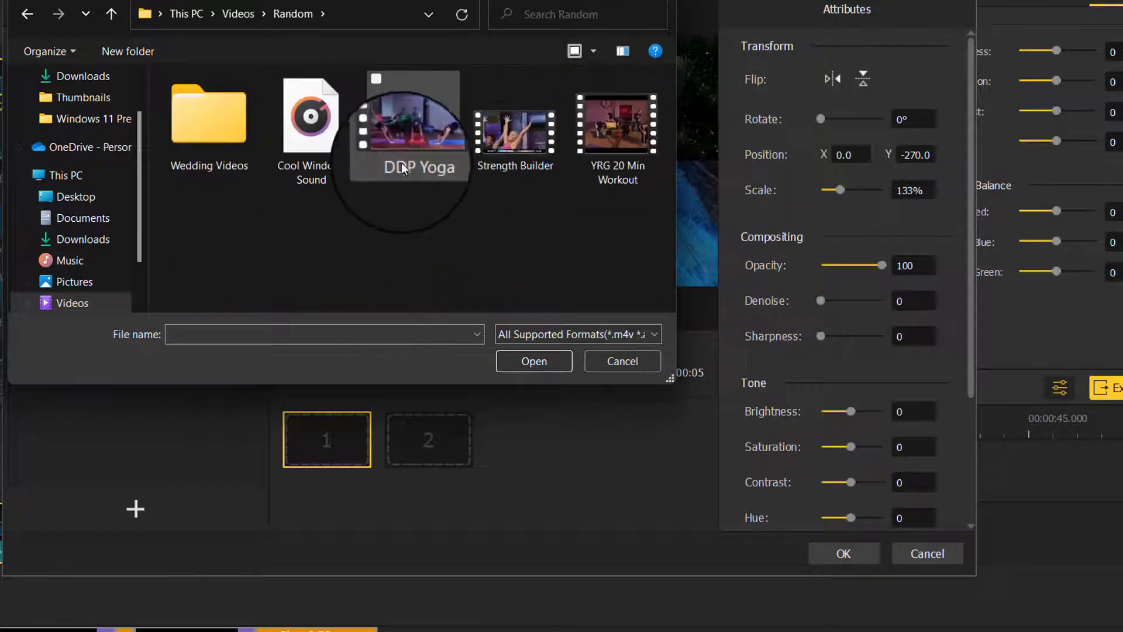
{"action": "left_click", "coordinate": [29, 14]}
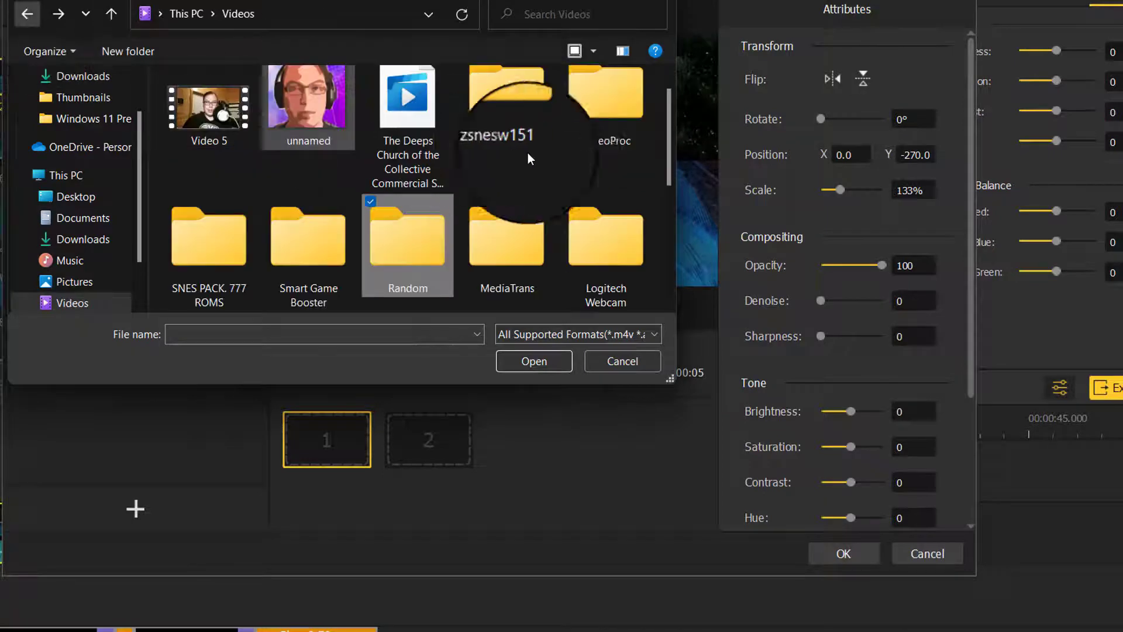
{"action": "left_click", "coordinate": [219, 114]}
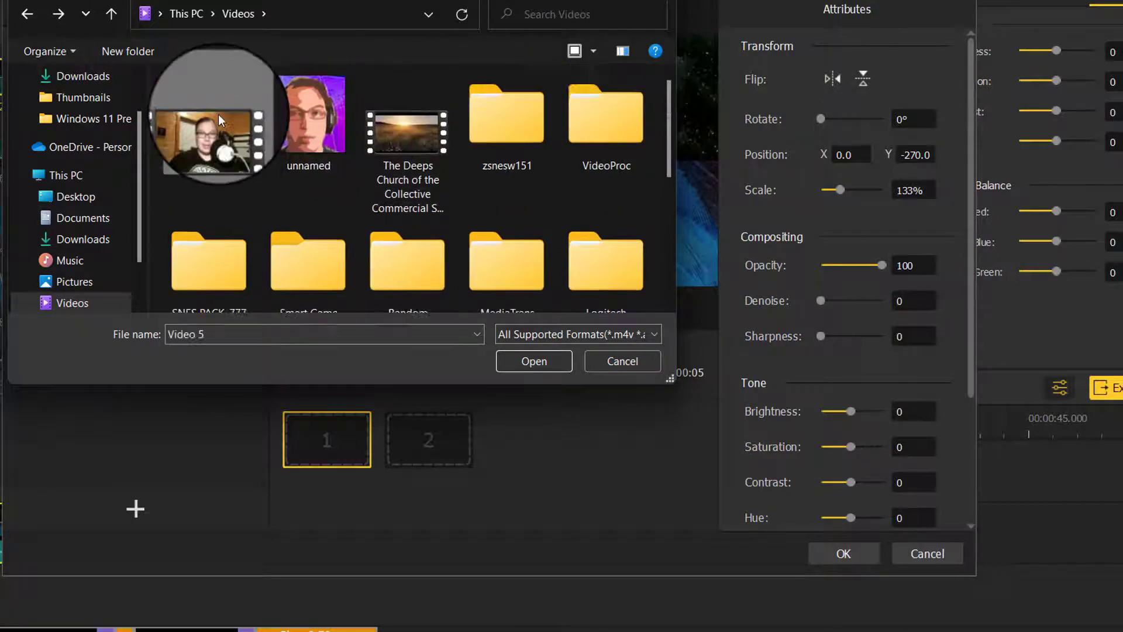
{"action": "left_click", "coordinate": [526, 361]}
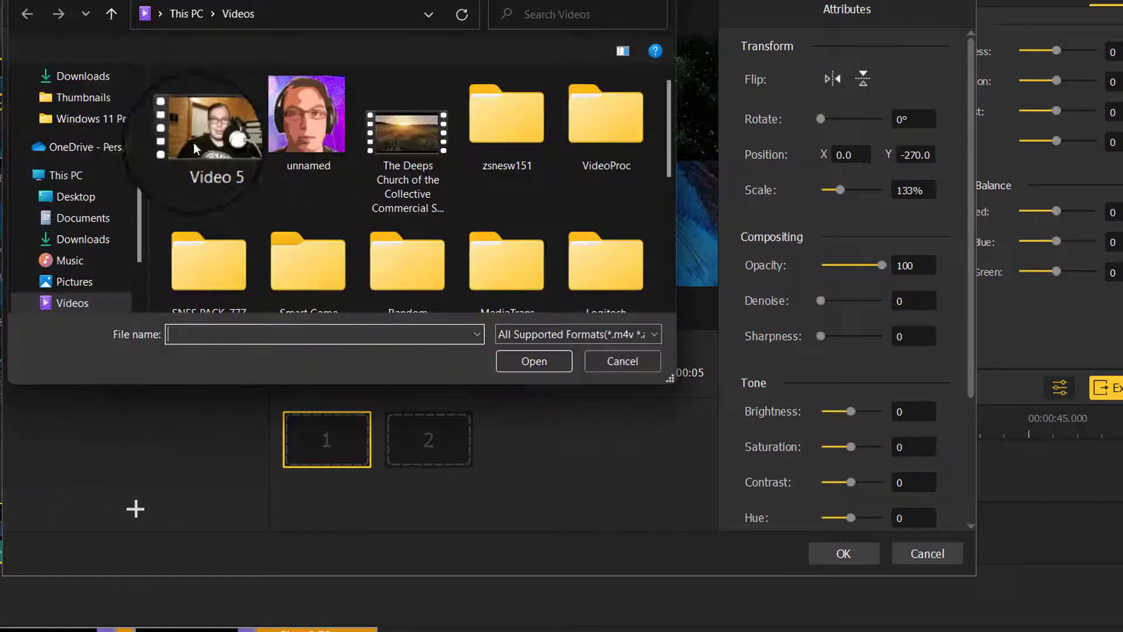
{"action": "left_click", "coordinate": [209, 125]}
{"action": "left_click", "coordinate": [528, 367]}
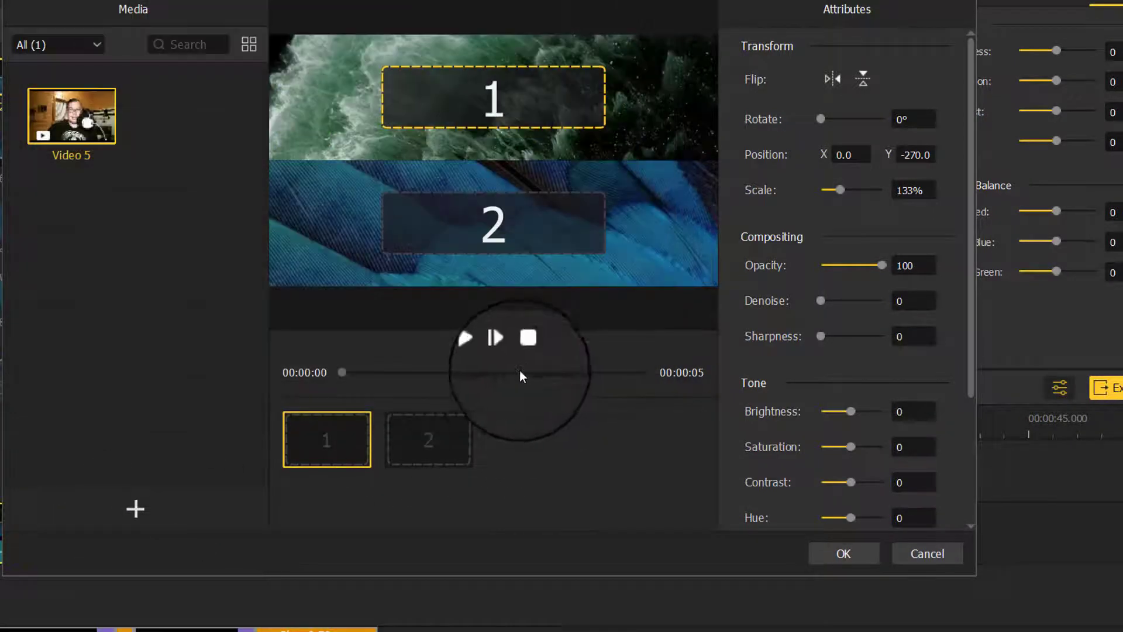
Import the WIN_20211013_09_43_28_Pro_2 clip from the VideoProc folder.
{"action": "left_click", "coordinate": [136, 515]}
{"action": "double_click", "coordinate": [589, 131]}
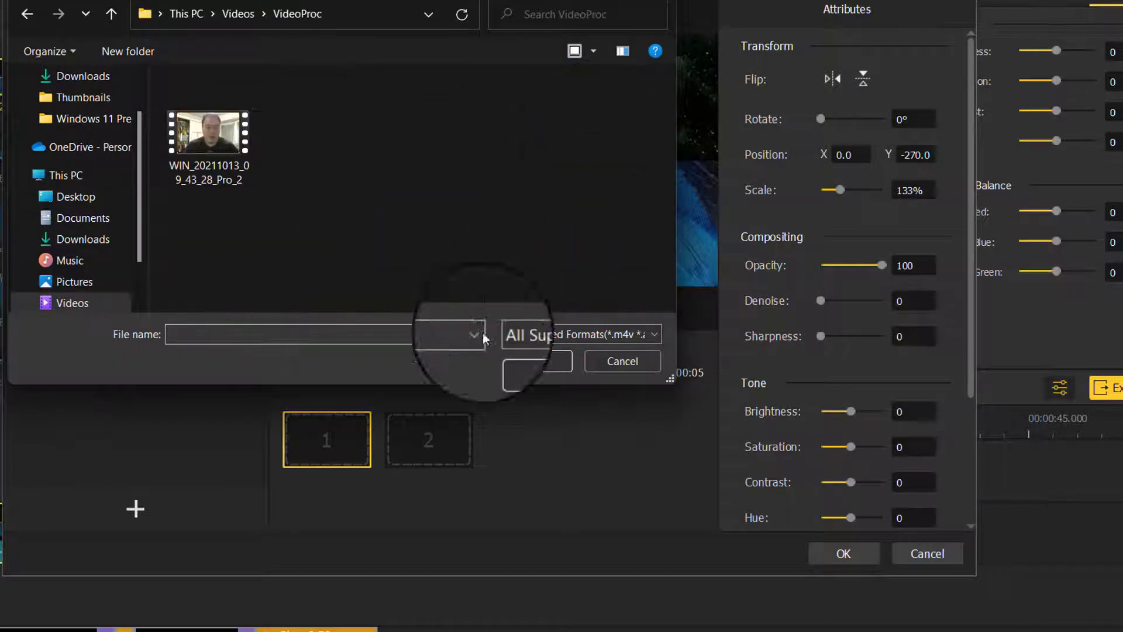
{"action": "left_click", "coordinate": [222, 135]}
{"action": "left_click", "coordinate": [508, 361]}
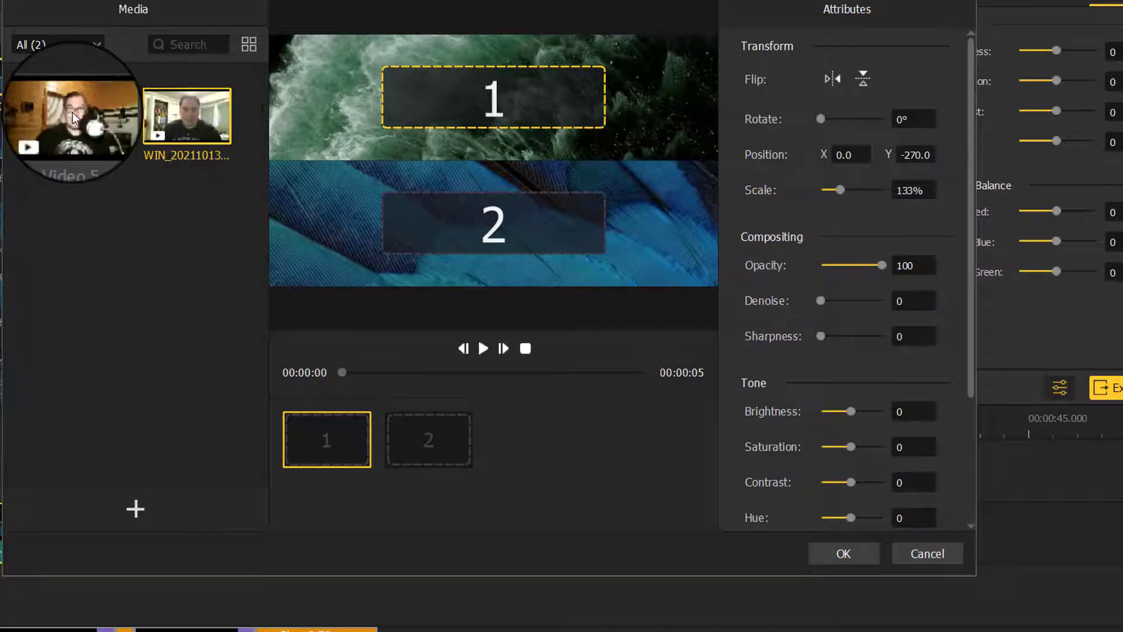
Place Video 5 in the top pane and the WIN clip in the bottom pane, then preview.
{"action": "left_click_drag", "start_coordinate": [72, 112], "coordinate": [322, 448]}
{"action": "left_click_drag", "start_coordinate": [185, 117], "coordinate": [446, 447]}
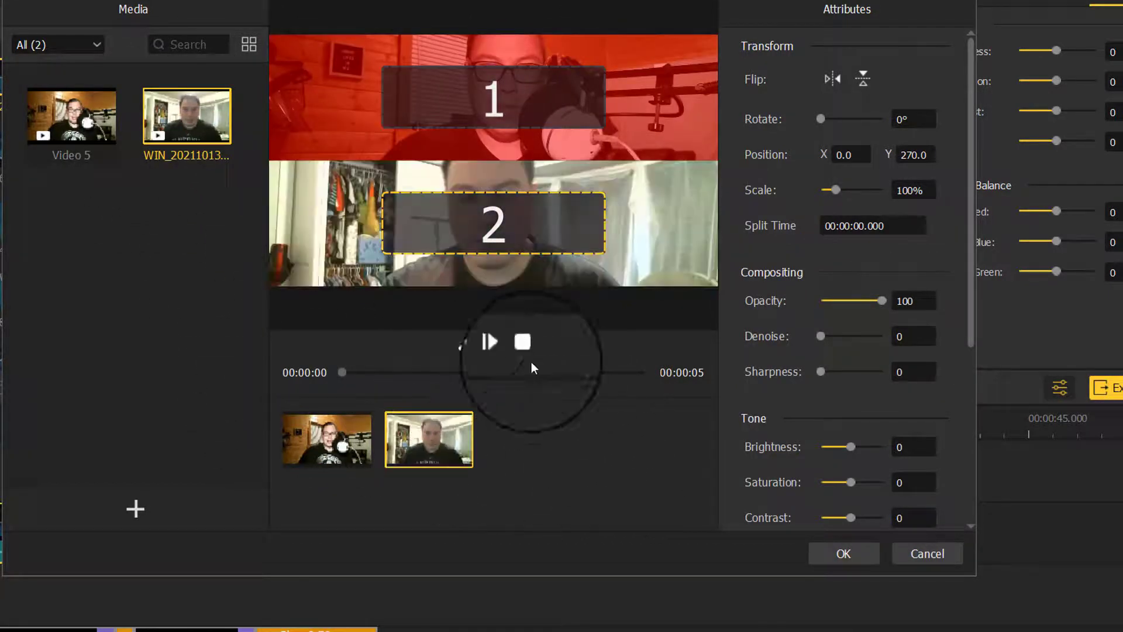
{"action": "left_click", "coordinate": [483, 348]}
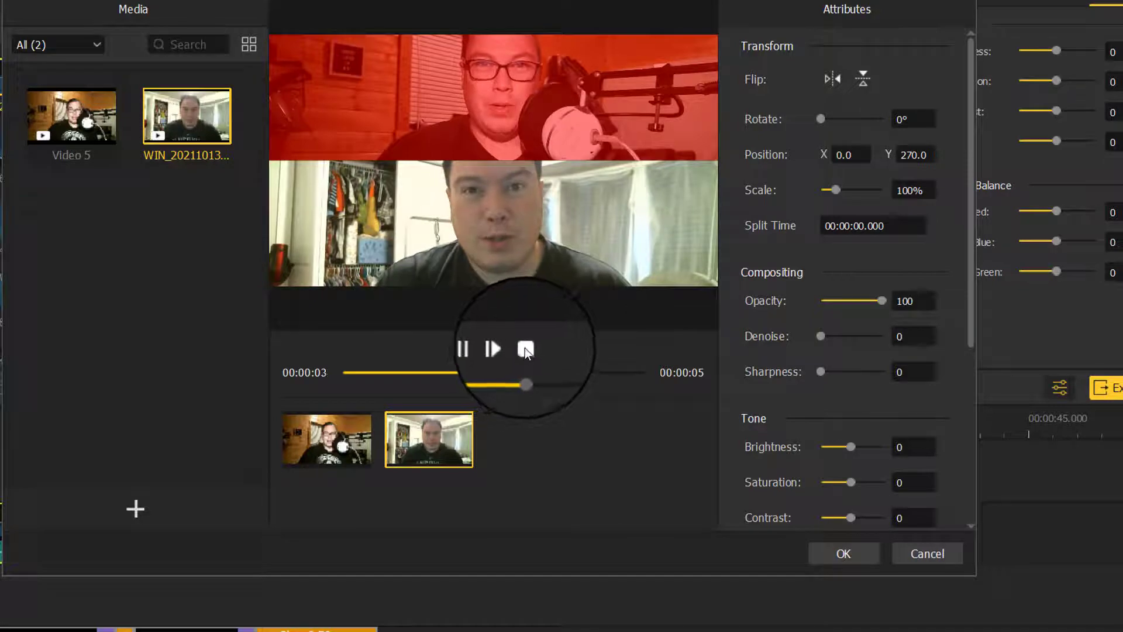
{"action": "left_click", "coordinate": [525, 348]}
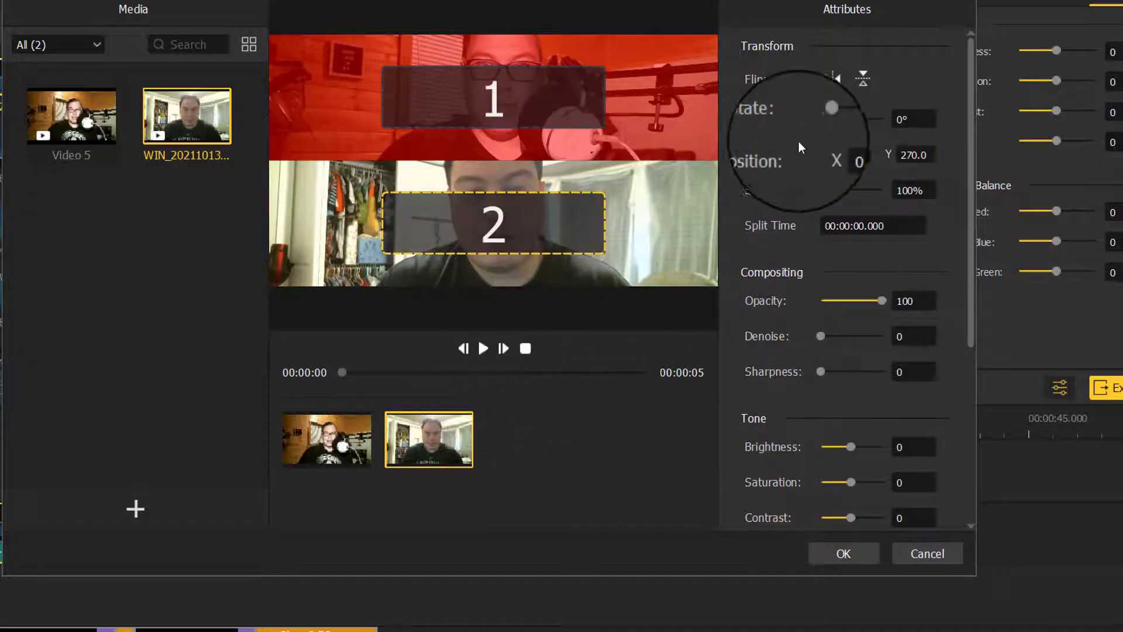
Test the Rotate slider, then straighten it and select the top Video 5 region.
{"action": "left_click_drag", "start_coordinate": [851, 117], "coordinate": [799, 125]}
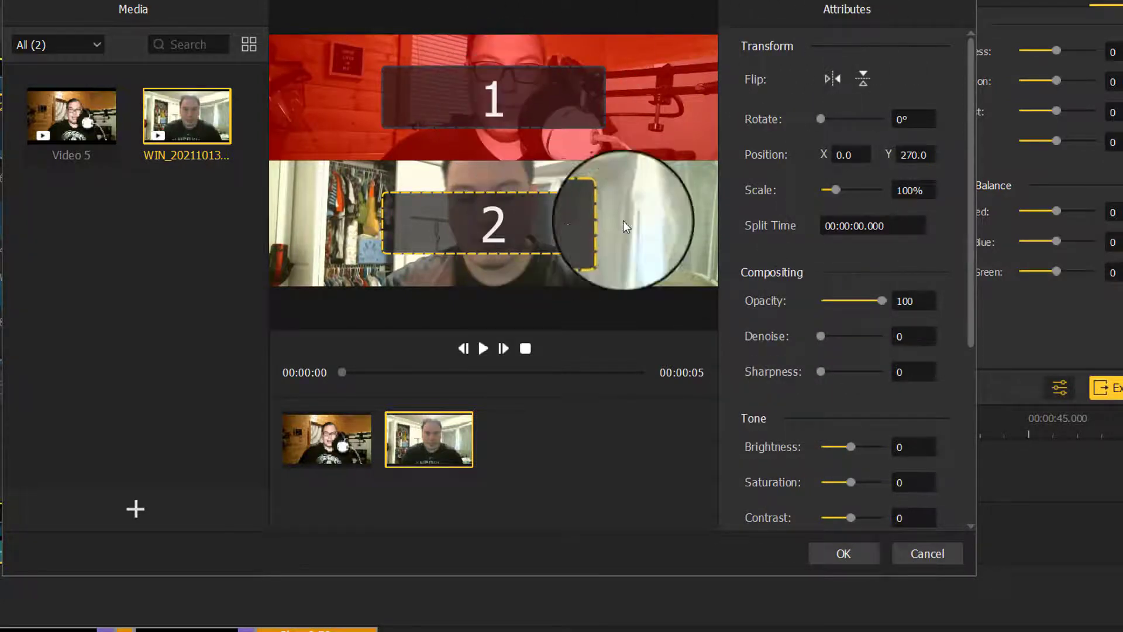
{"action": "left_click", "coordinate": [552, 95]}
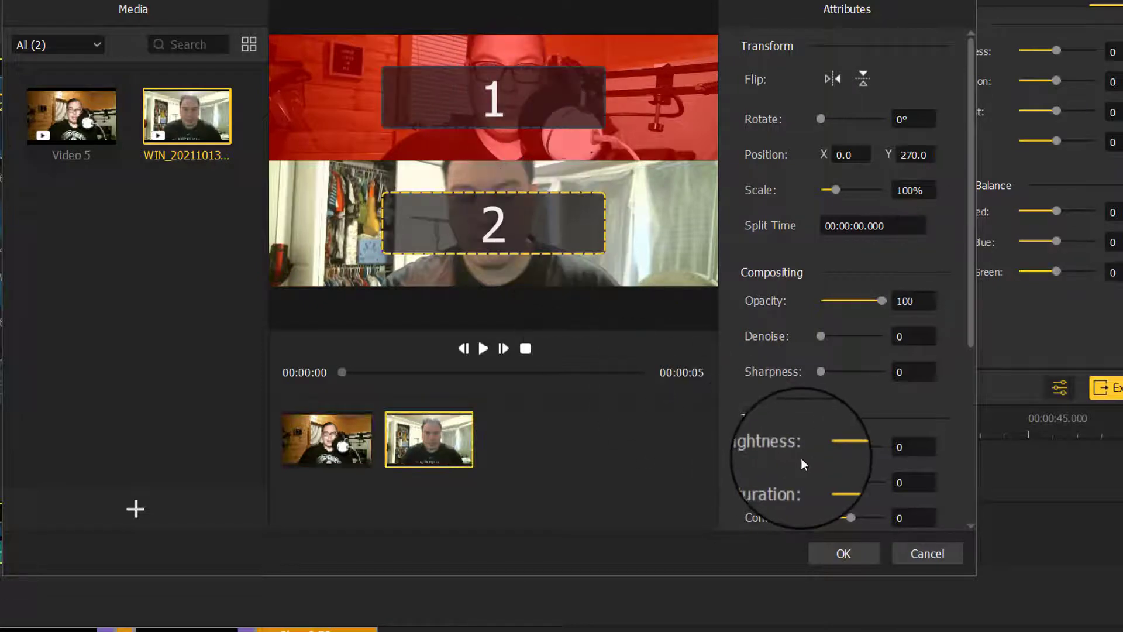
{"action": "scroll", "coordinate": [845, 447], "scroll_direction": "down", "scroll_amount": 5}
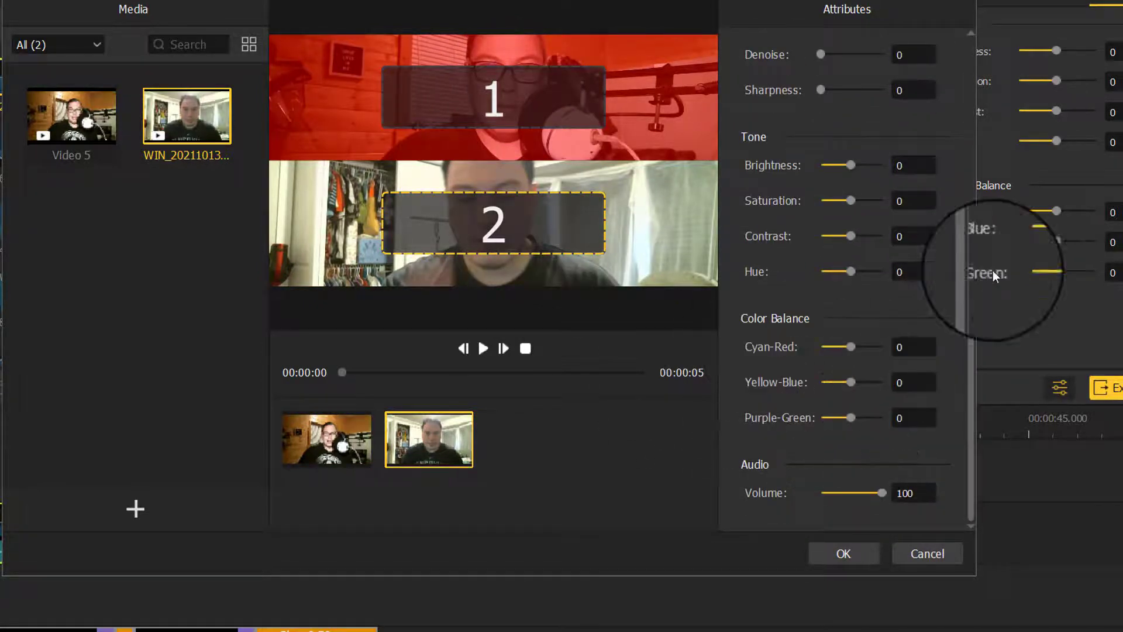
Apply the 2-2 split screen to Track 3 and play the project from the start.
{"action": "left_click", "coordinate": [842, 554]}
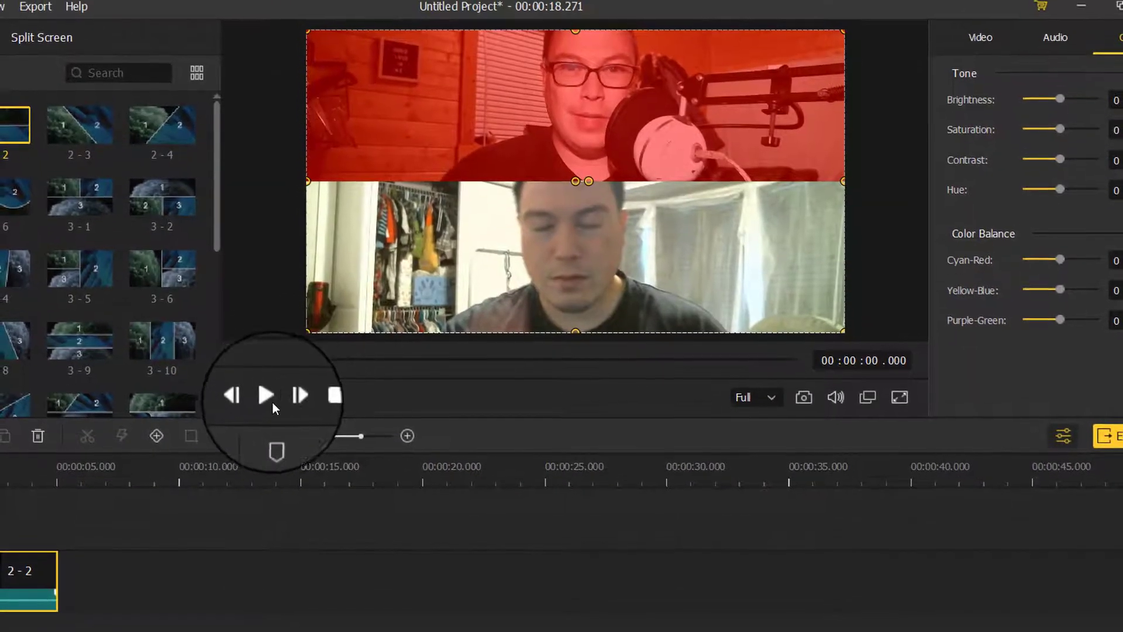
{"action": "left_click", "coordinate": [266, 350]}
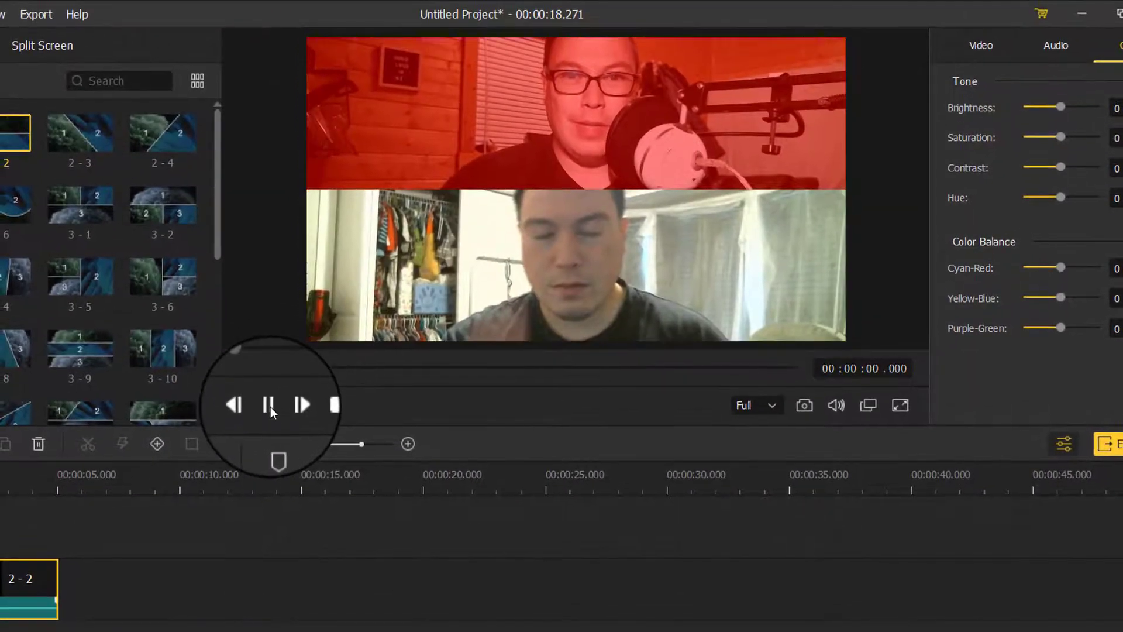
{"action": "left_click", "coordinate": [308, 413]}
{"action": "left_click", "coordinate": [315, 405]}
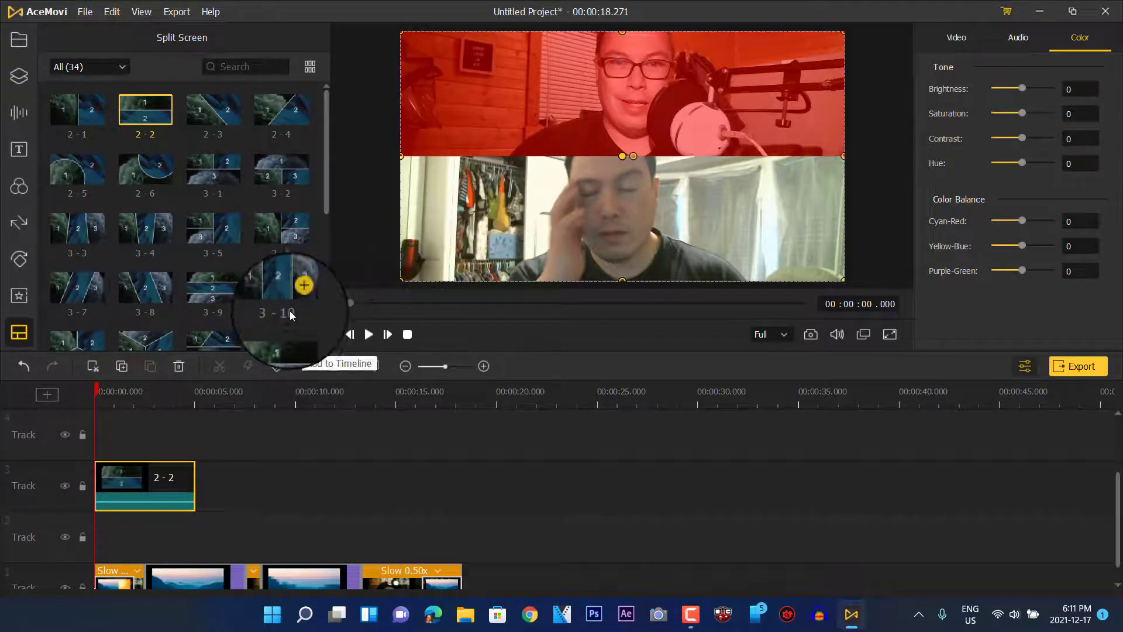
{"action": "scroll", "coordinate": [174, 289], "scroll_direction": "down", "scroll_amount": 2}
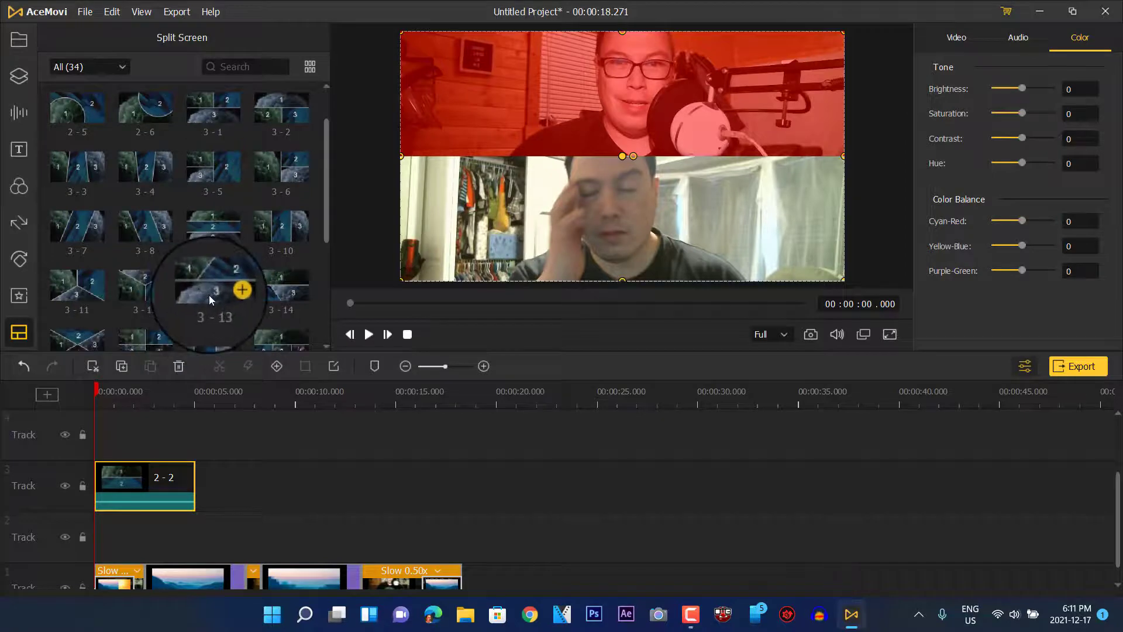
{"action": "scroll", "coordinate": [140, 295], "scroll_direction": "down", "scroll_amount": 1}
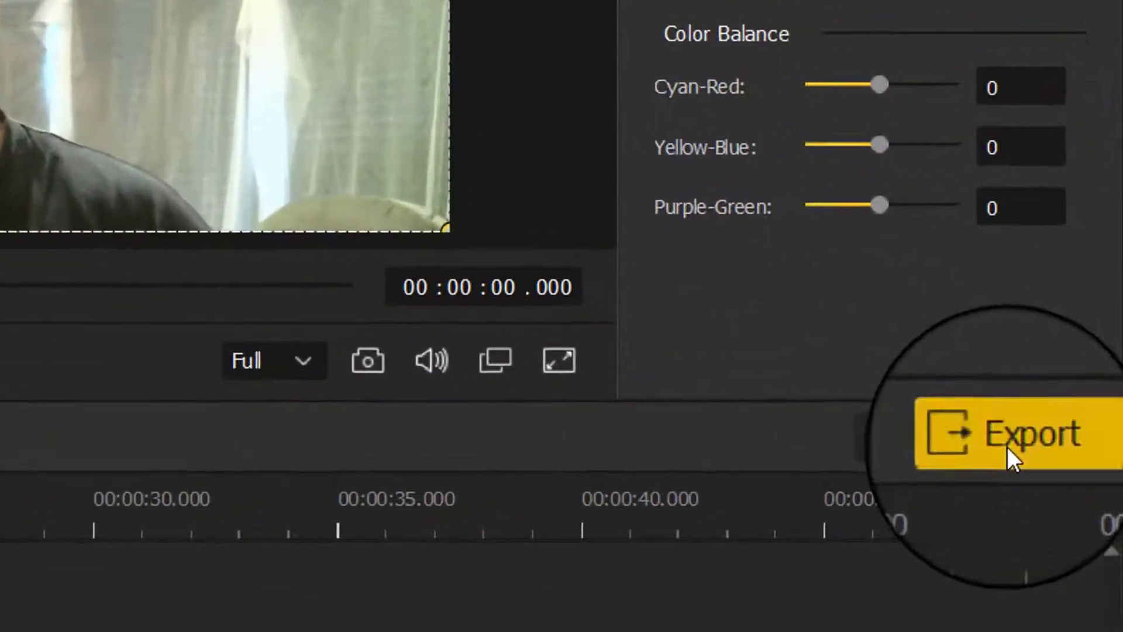
In the Export window, try the HD MP4 and 4K Video output formats.
{"action": "left_click", "coordinate": [1051, 398]}
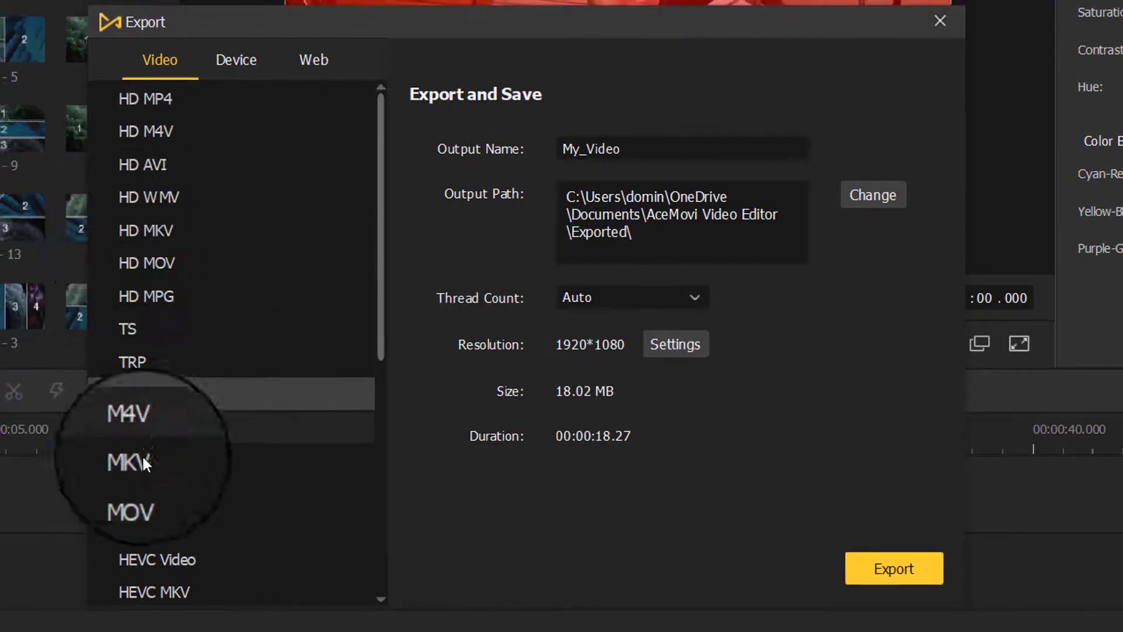
{"action": "left_click", "coordinate": [142, 101]}
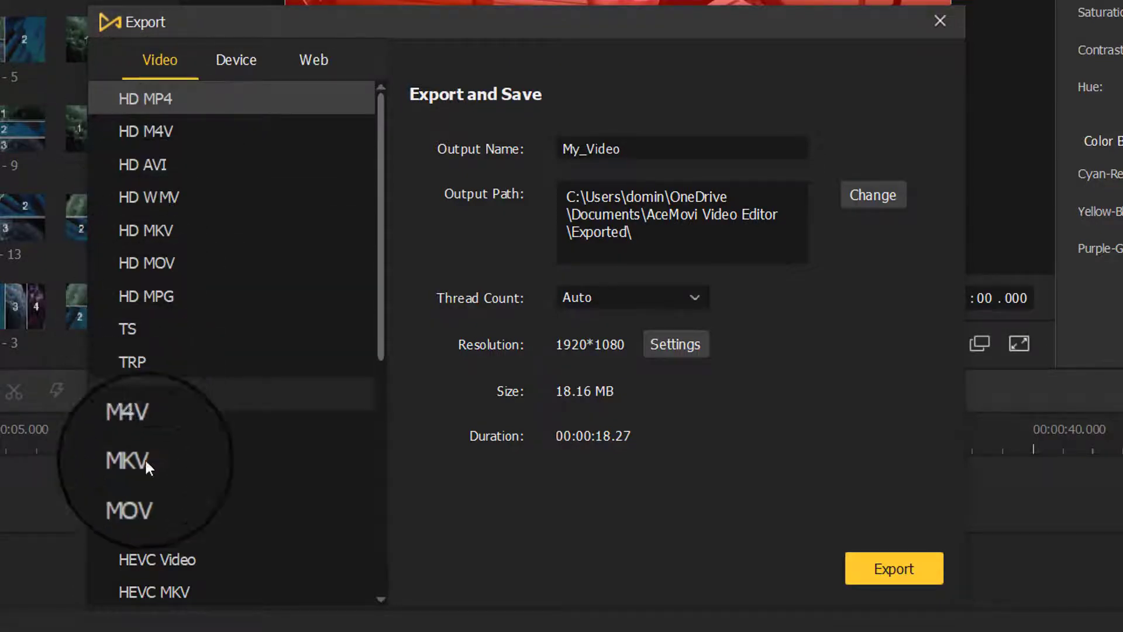
{"action": "scroll", "coordinate": [149, 491], "scroll_direction": "down", "scroll_amount": 4}
{"action": "scroll", "coordinate": [150, 504], "scroll_direction": "up", "scroll_amount": 1}
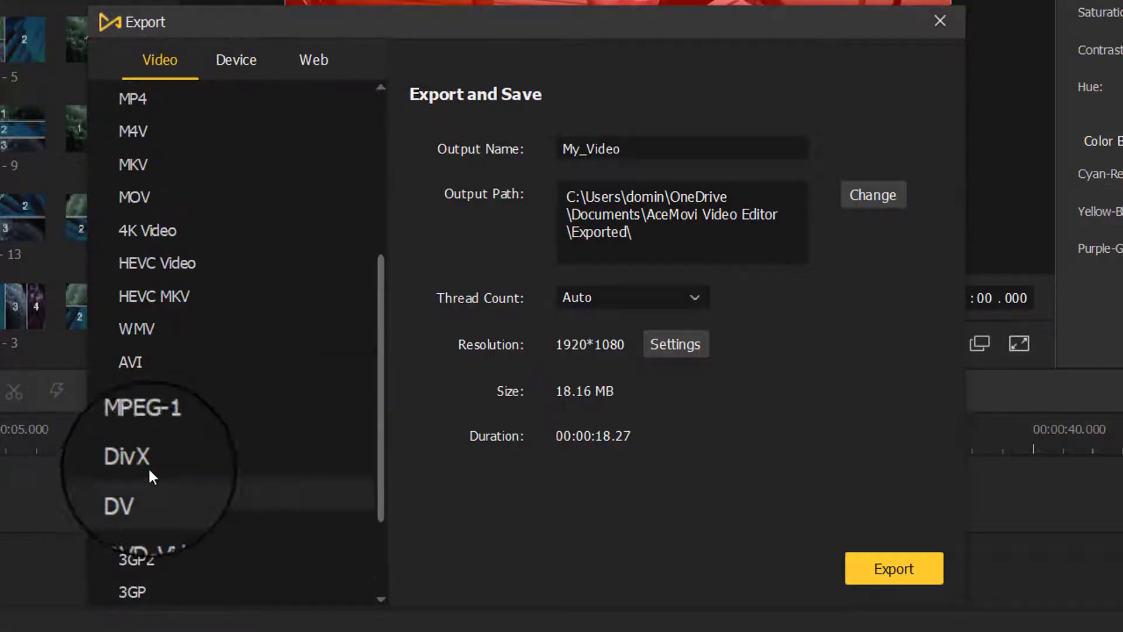
{"action": "left_click", "coordinate": [159, 234]}
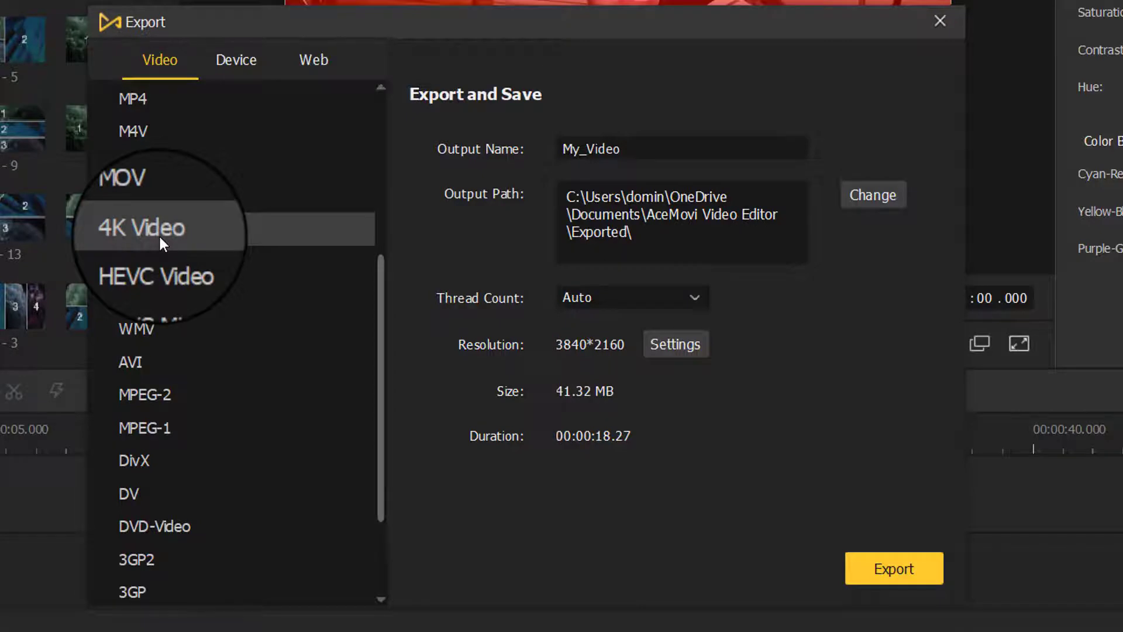
Compare DVD-Video, MPEG-1 and MPEG-2, ending on AVI at 1920*1080.
{"action": "scroll", "coordinate": [266, 476], "scroll_direction": "down", "scroll_amount": 1}
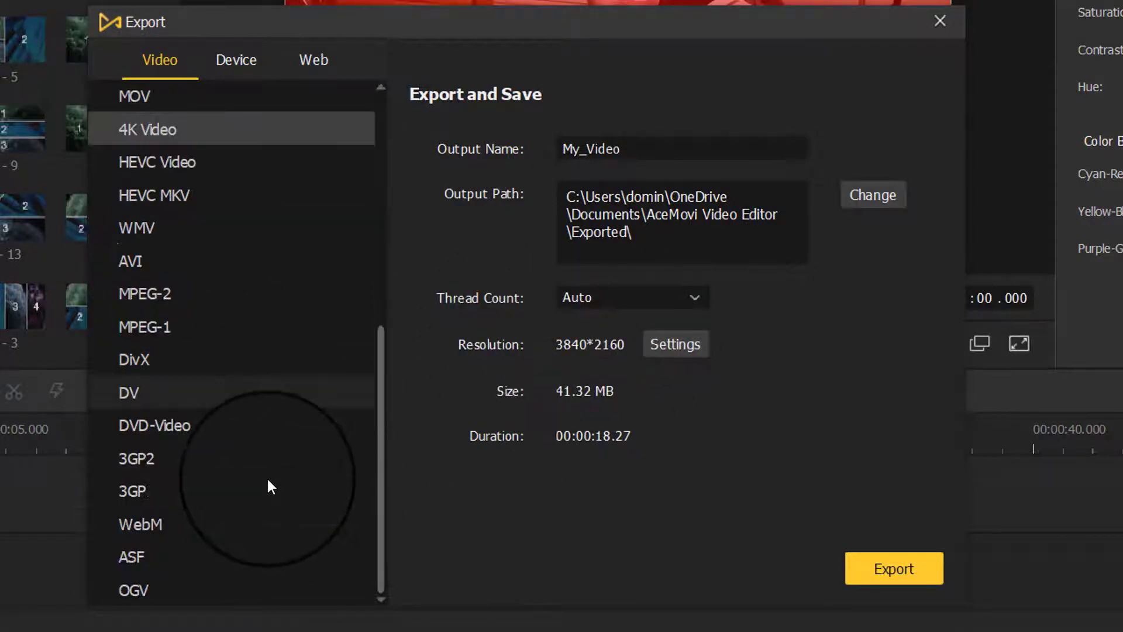
{"action": "left_click", "coordinate": [140, 435]}
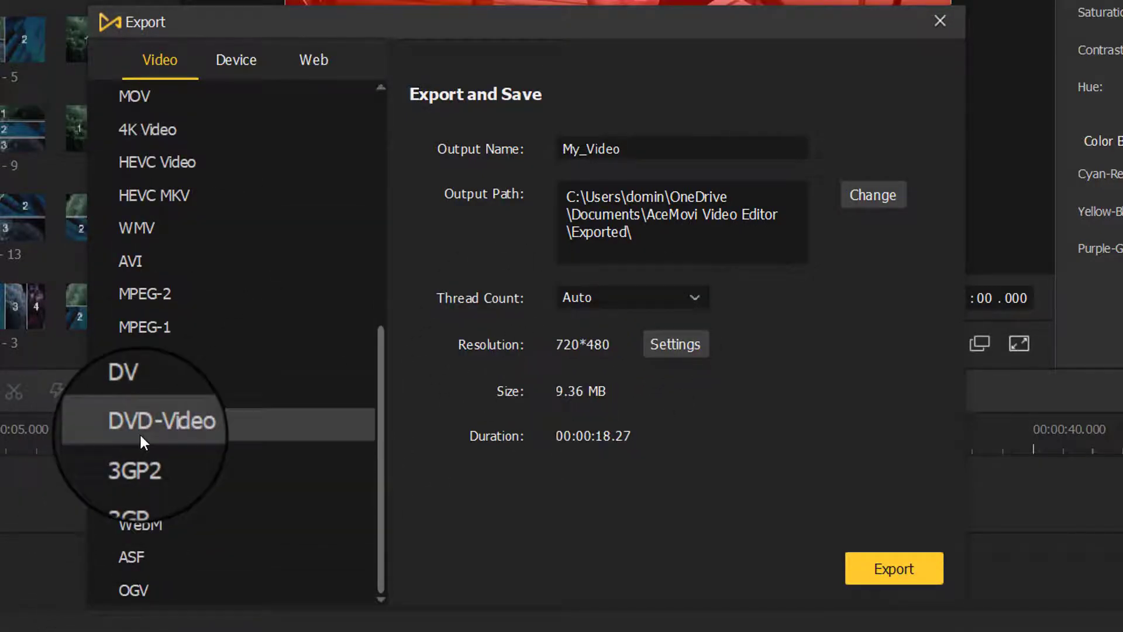
{"action": "left_click", "coordinate": [135, 321]}
{"action": "left_click", "coordinate": [139, 293]}
{"action": "left_click", "coordinate": [128, 261]}
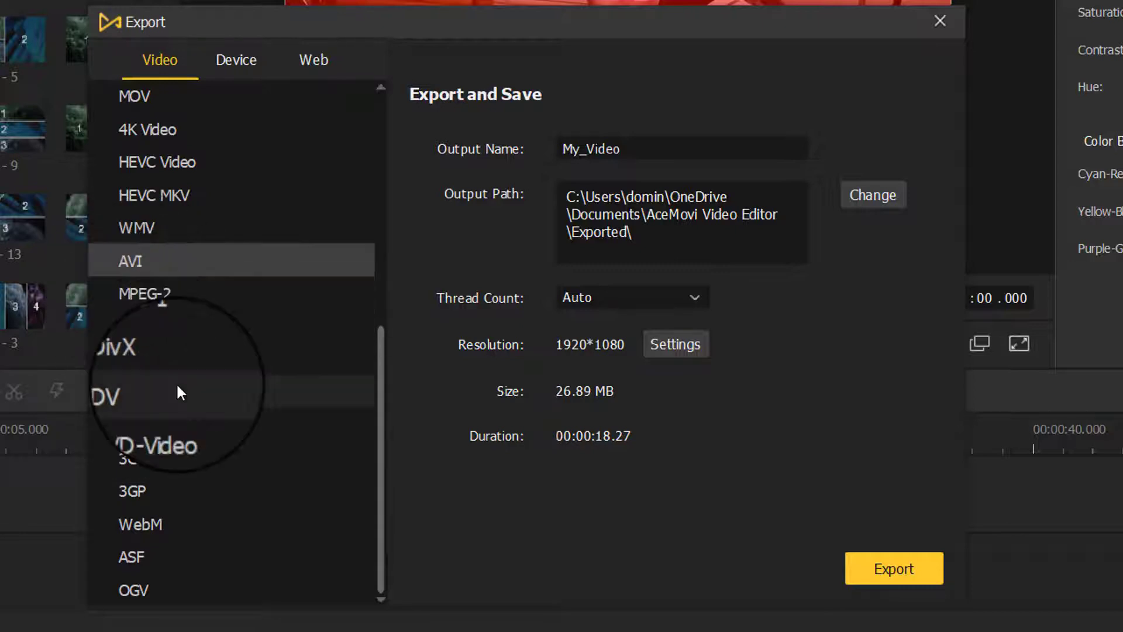
{"action": "scroll", "coordinate": [176, 381], "scroll_direction": "up", "scroll_amount": 4}
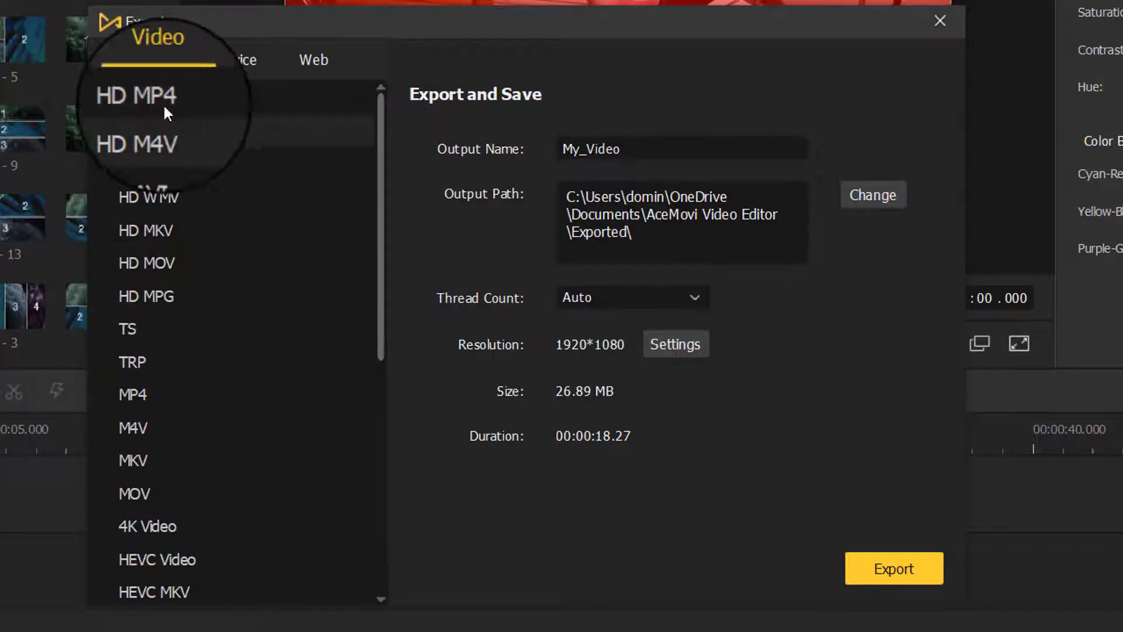
Browse the phone and console Device presets, then show the Web formats like YouTube.
{"action": "left_click", "coordinate": [236, 61]}
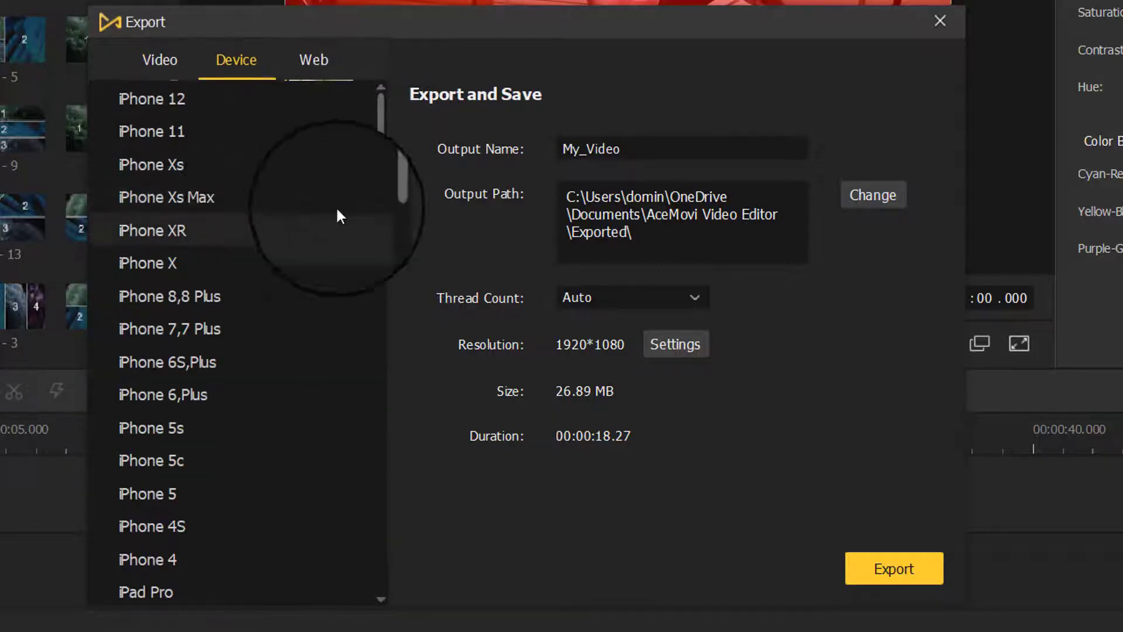
{"action": "left_click_drag", "start_coordinate": [384, 149], "coordinate": [398, 536]}
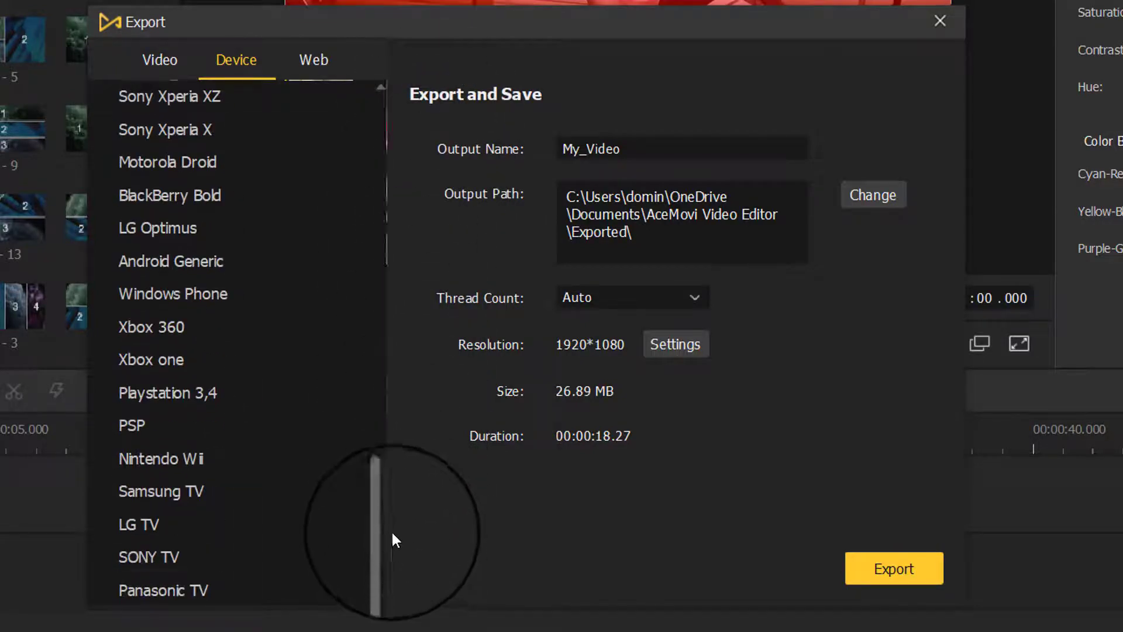
{"action": "scroll", "coordinate": [271, 373], "scroll_direction": "up", "scroll_amount": 4}
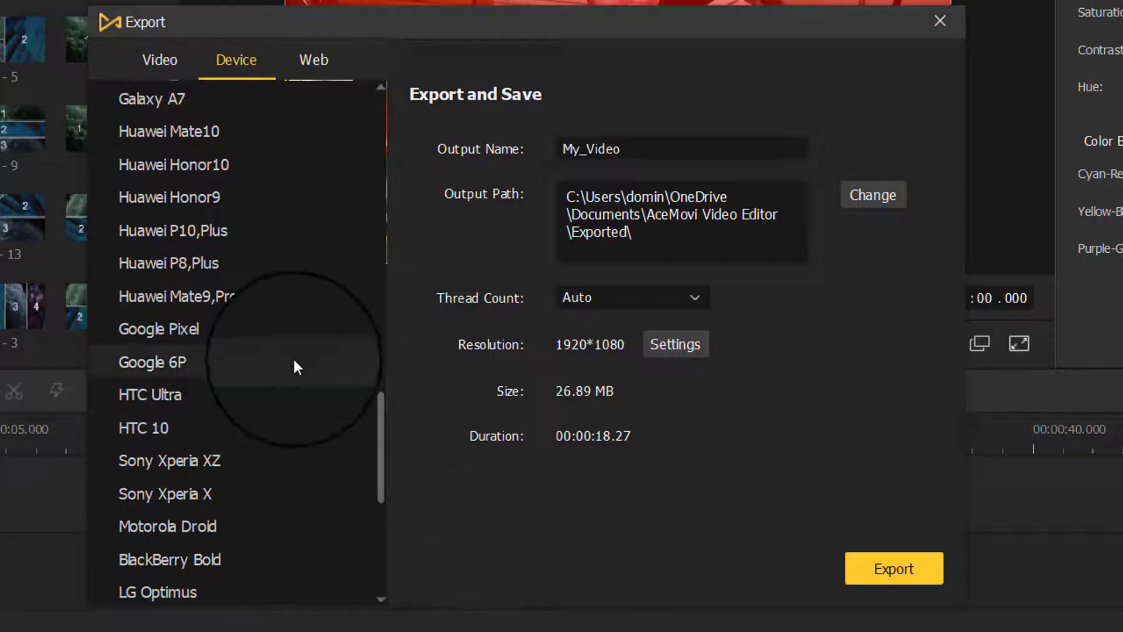
{"action": "left_click_drag", "start_coordinate": [382, 447], "coordinate": [385, 522]}
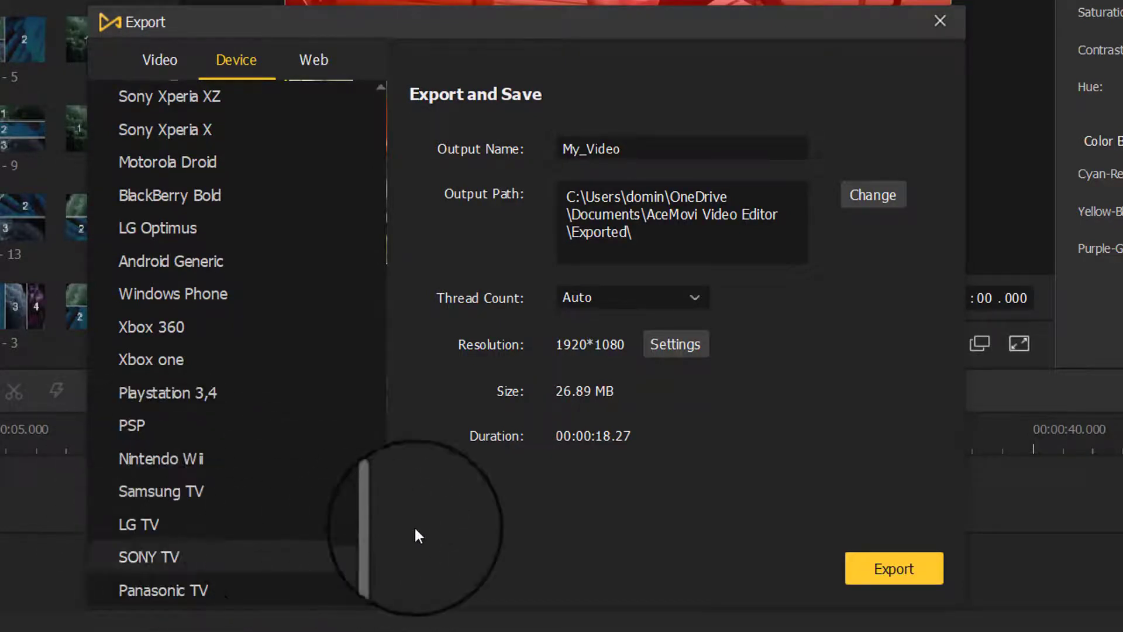
{"action": "left_click_drag", "start_coordinate": [385, 543], "coordinate": [378, 129]}
{"action": "left_click", "coordinate": [319, 65]}
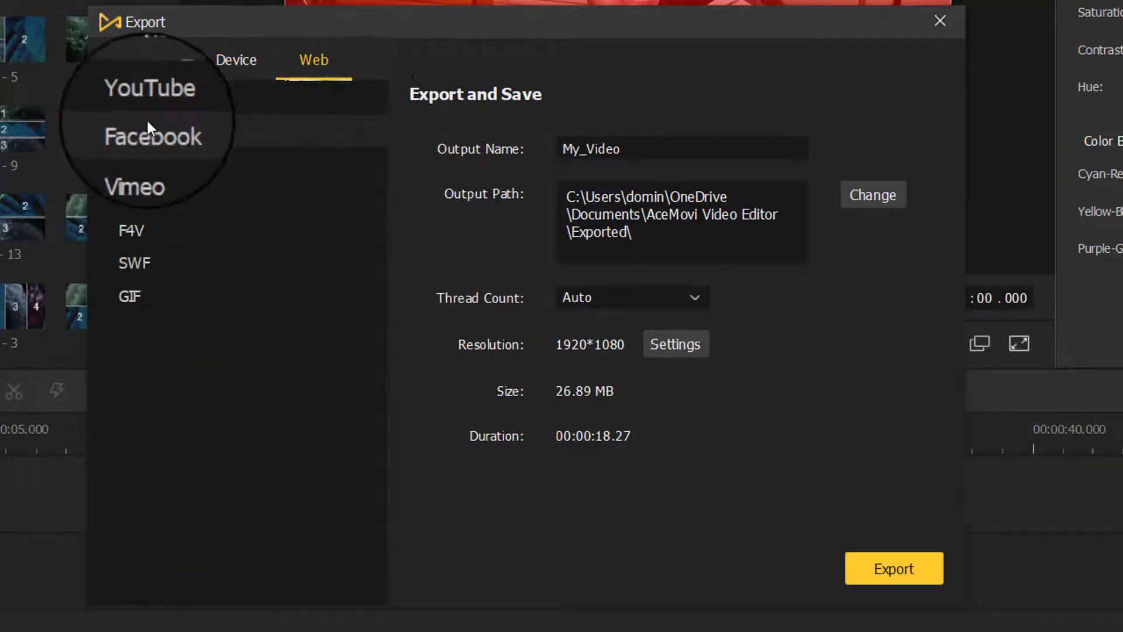
Choose the YouTube format and name the output 'Yrdy'.
{"action": "left_click", "coordinate": [149, 97]}
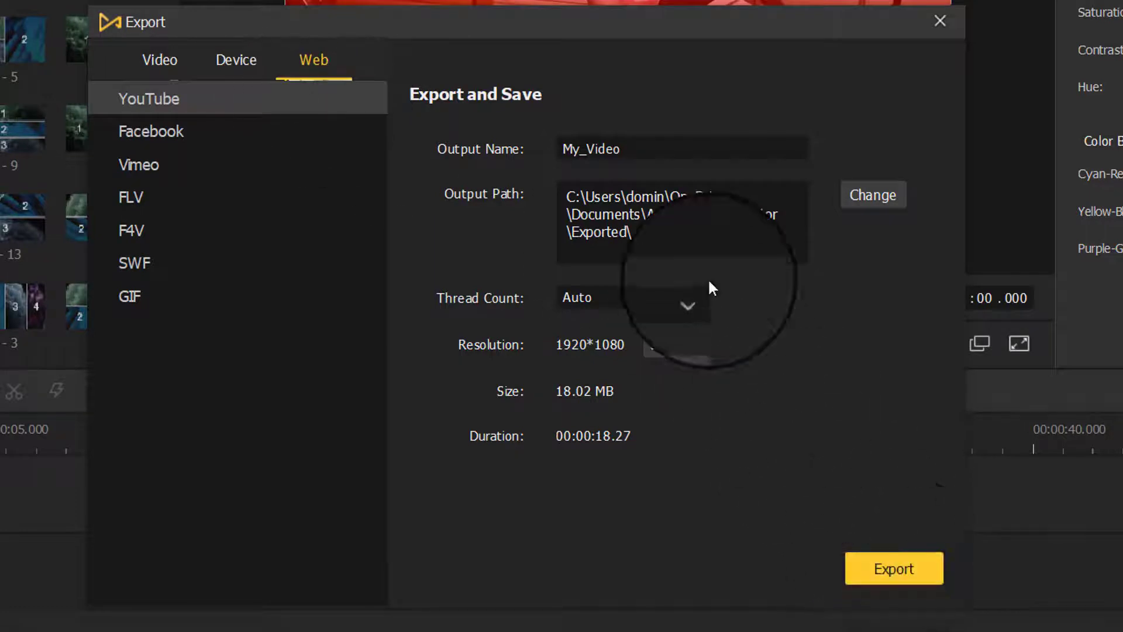
{"action": "left_click_drag", "start_coordinate": [626, 149], "coordinate": [431, 149]}
{"action": "type", "text": "Yrdy"}
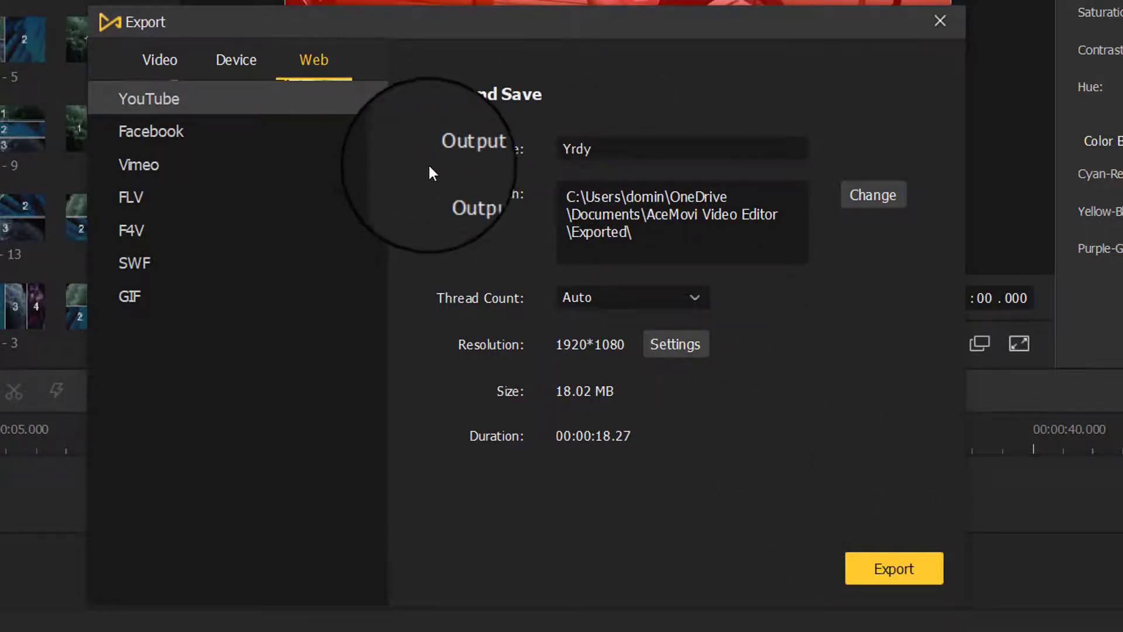
Set the output folder to Videos and start the export.
{"action": "left_click", "coordinate": [875, 195]}
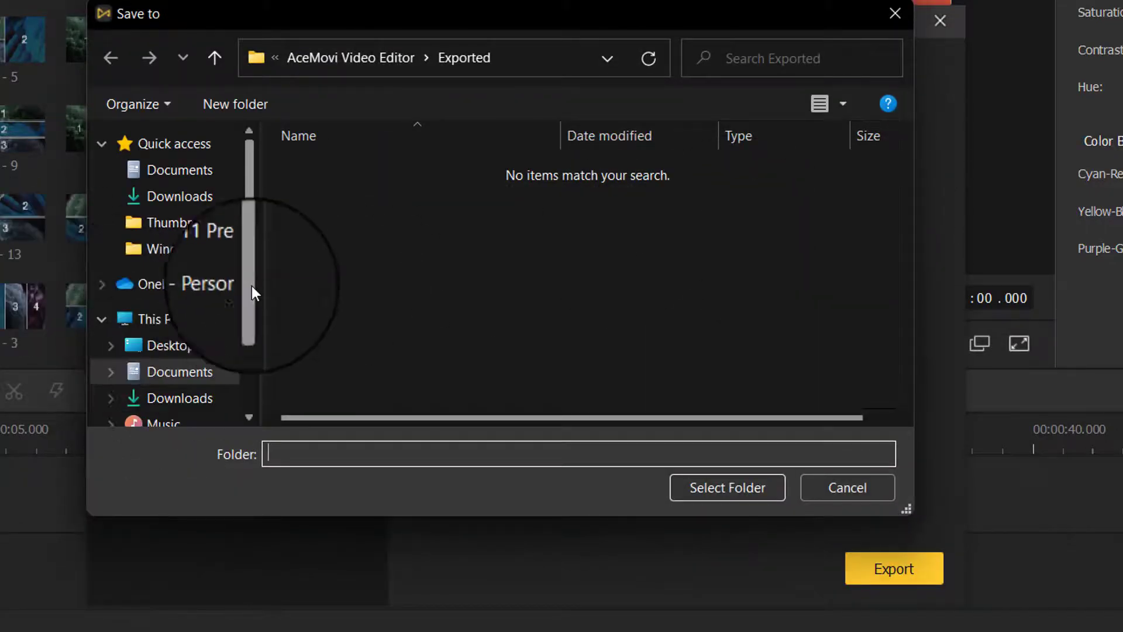
{"action": "scroll", "coordinate": [249, 316], "scroll_direction": "down", "scroll_amount": 3}
{"action": "left_click", "coordinate": [166, 334]}
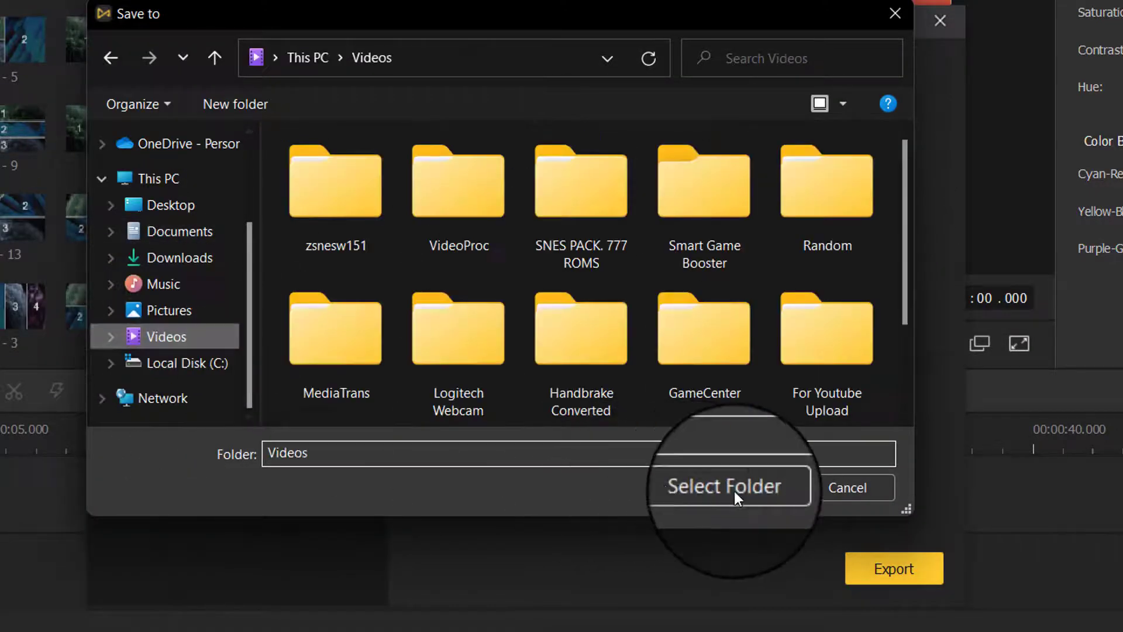
{"action": "left_click", "coordinate": [736, 491]}
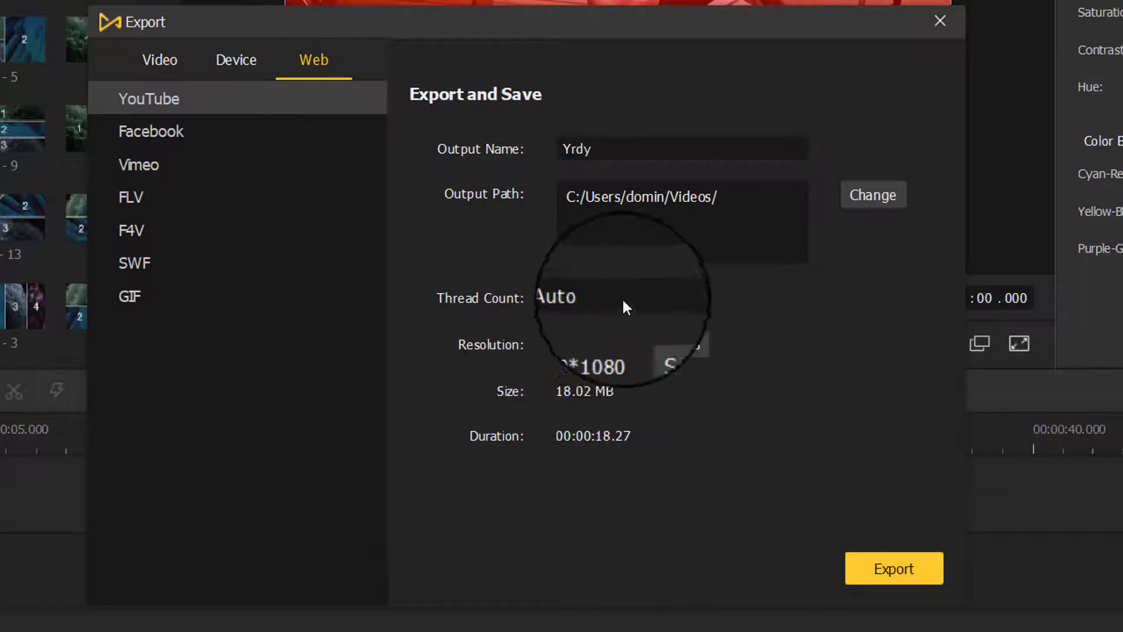
{"action": "left_click", "coordinate": [897, 567]}
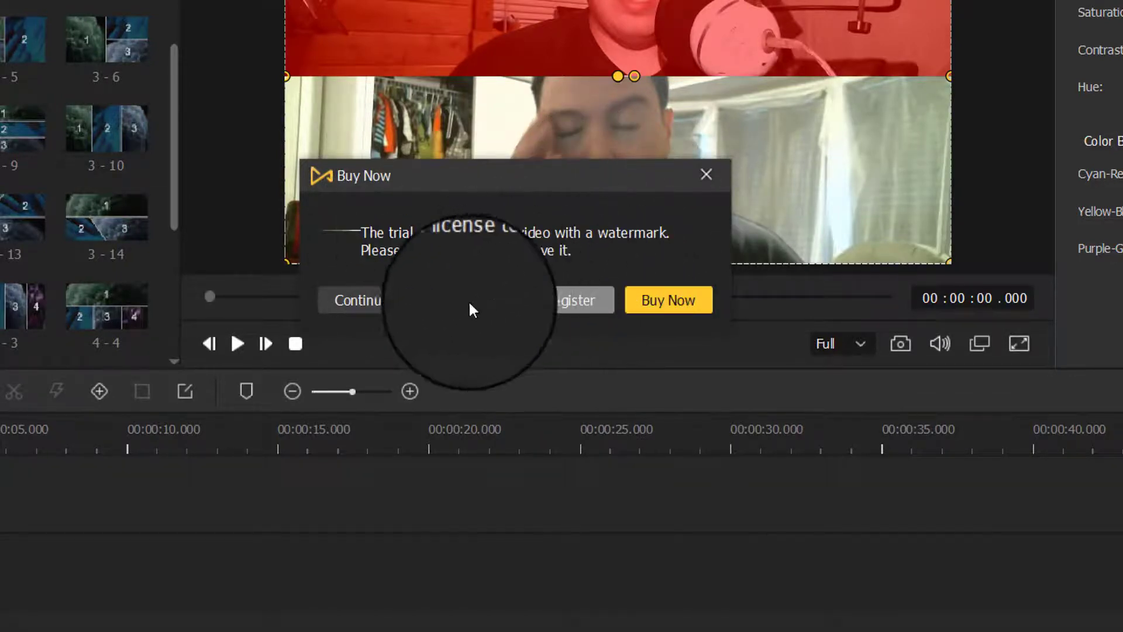
Continue with the trial version and let the Yrdy export finish successfully.
{"action": "left_click", "coordinate": [381, 301]}
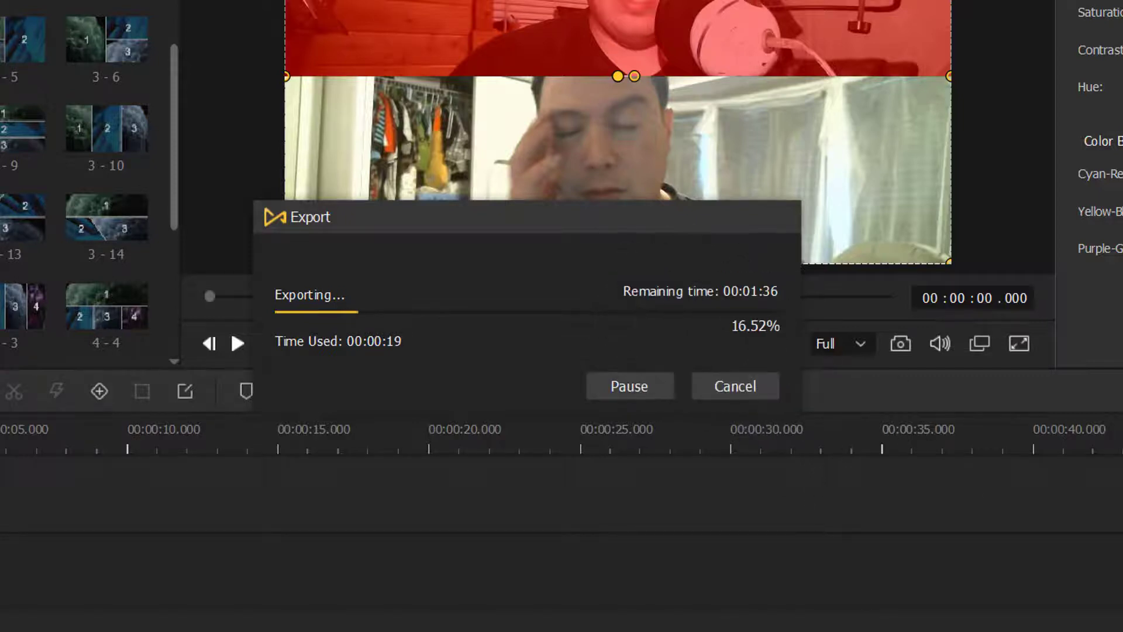
{"action": "key", "text": "super+Tab"}
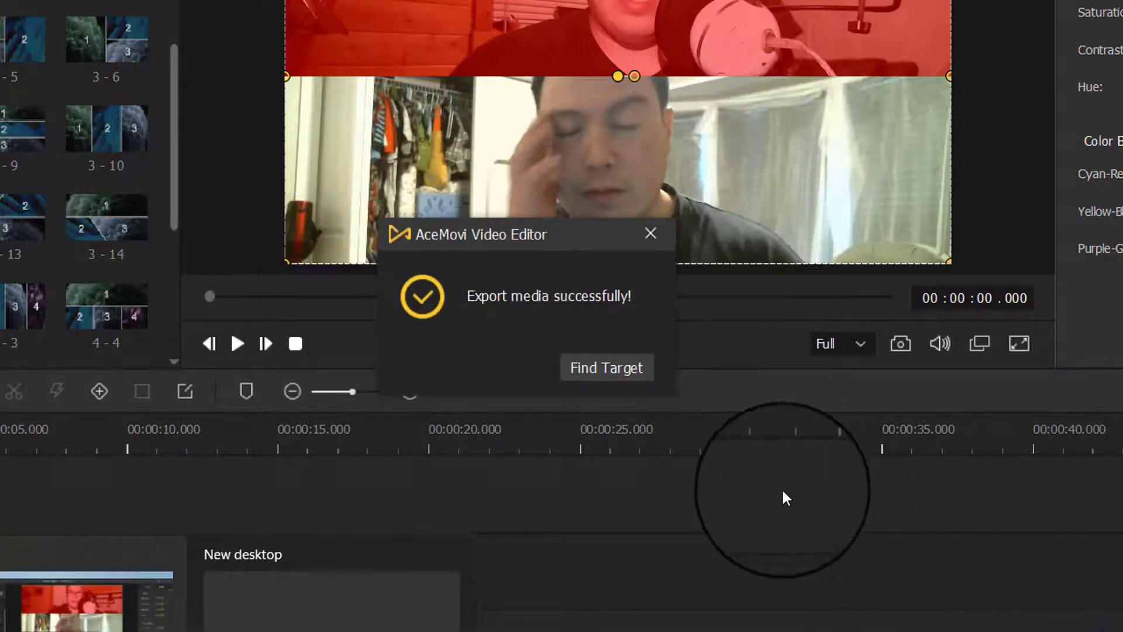
{"action": "left_click", "coordinate": [677, 500]}
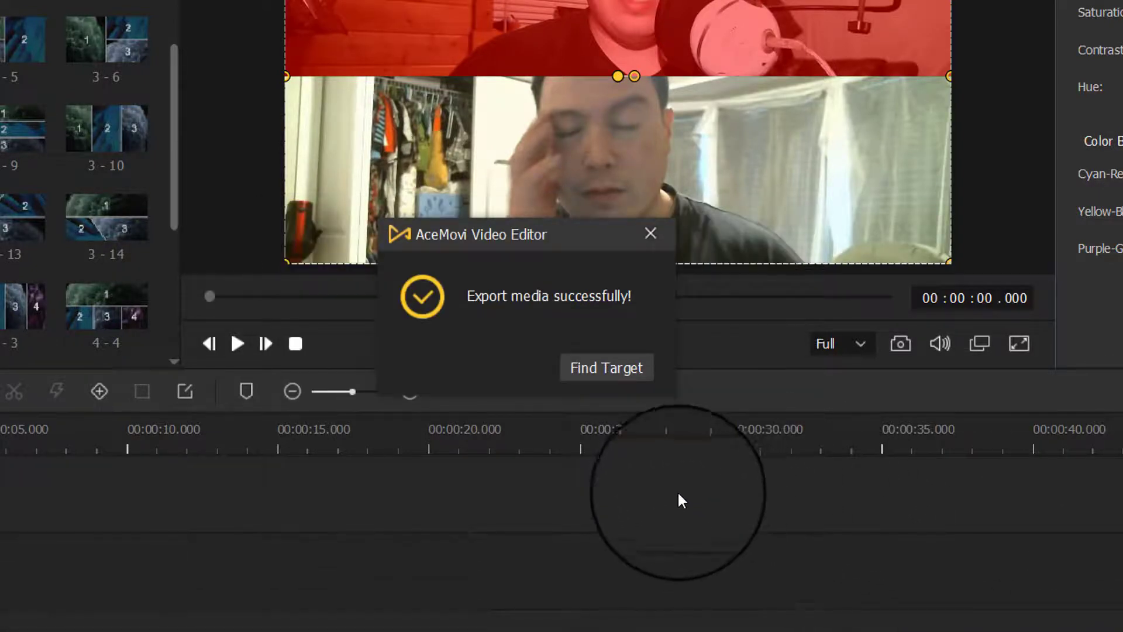
Locate the exported 15.5 MB Yrdy video in the Videos folder and open its options.
{"action": "left_click", "coordinate": [606, 370]}
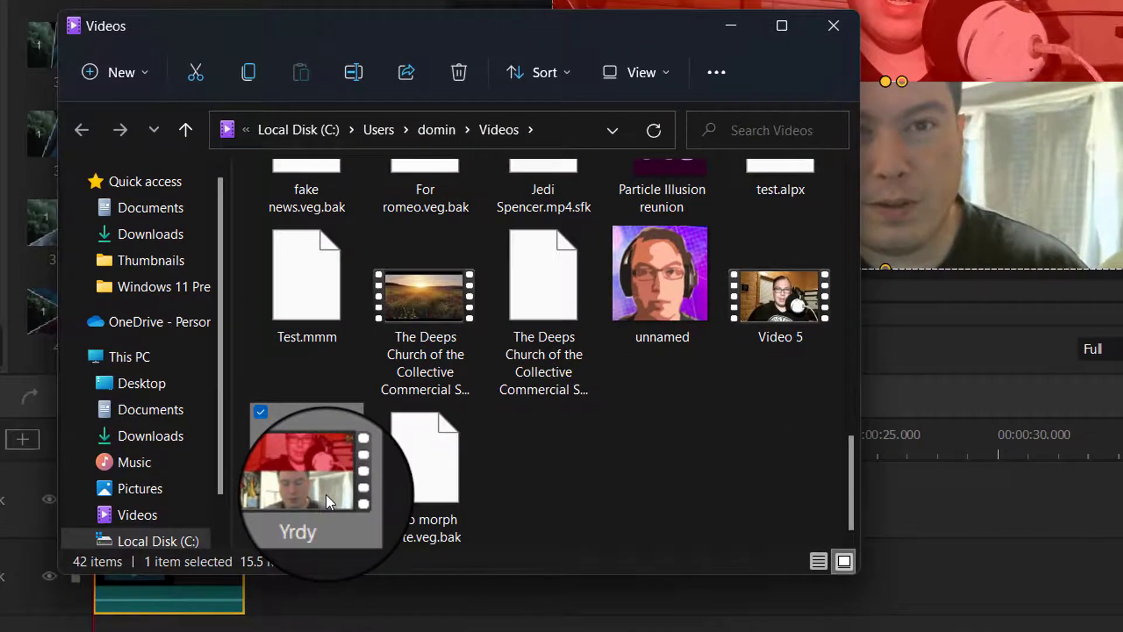
{"action": "right_click", "coordinate": [325, 494]}
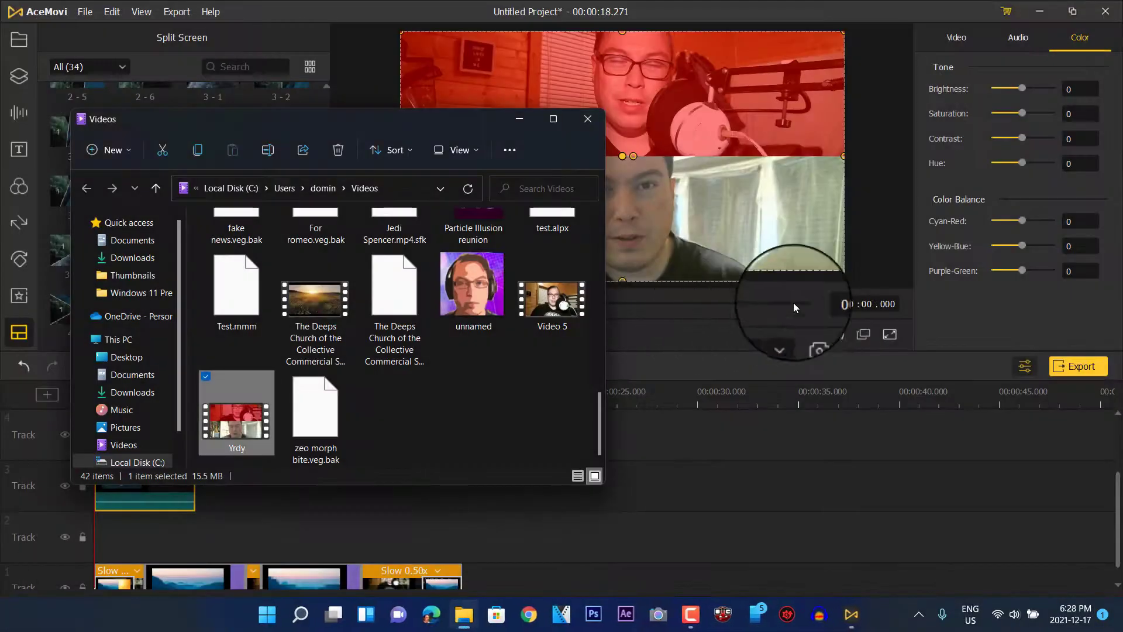
Close the Explorer Videos folder window.
{"action": "left_click", "coordinate": [590, 107]}
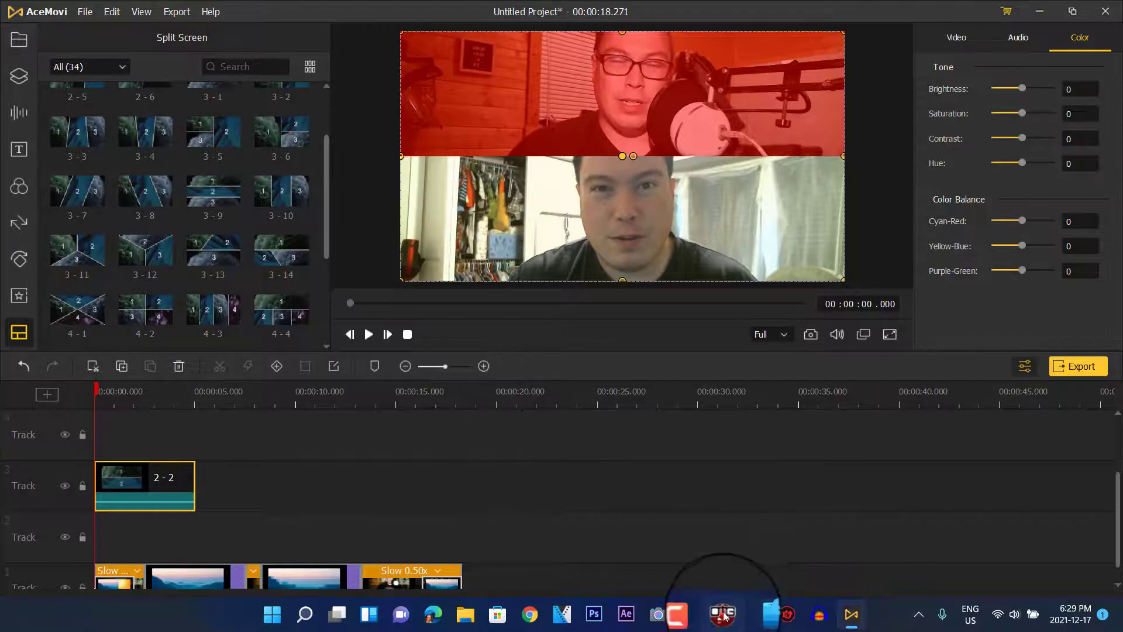
{"action": "left_click", "coordinate": [690, 614]}
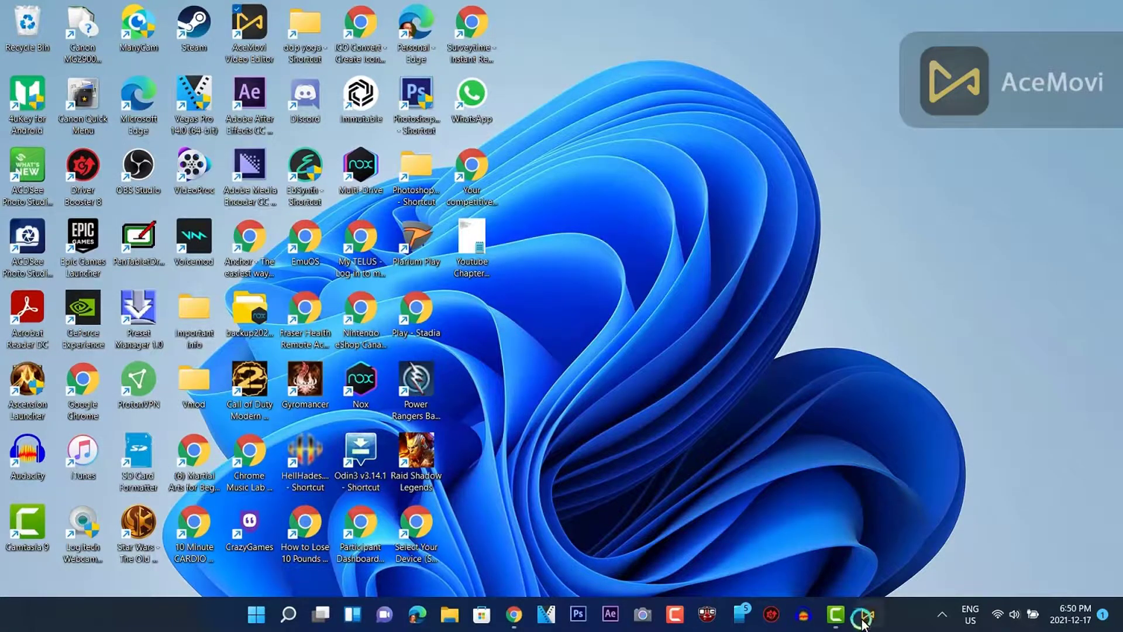
Minimize the AceMovi editor and open the screen recorder's control bar from the hidden tray icons.
{"action": "left_click", "coordinate": [863, 619]}
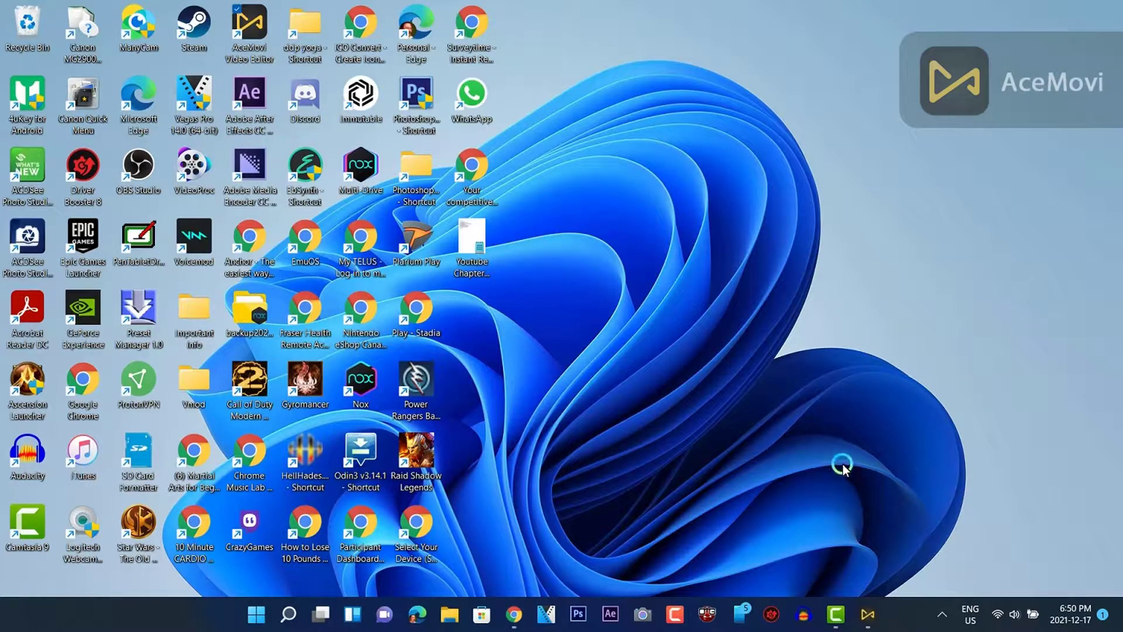
{"action": "mouse_move", "coordinate": [871, 623]}
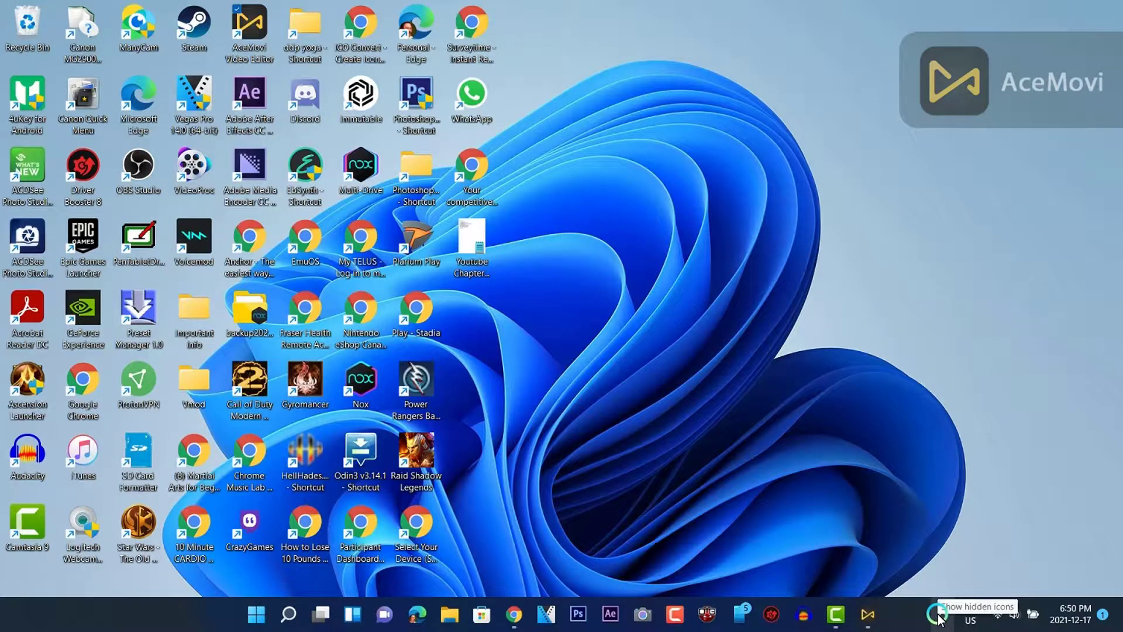
{"action": "left_click", "coordinate": [869, 617]}
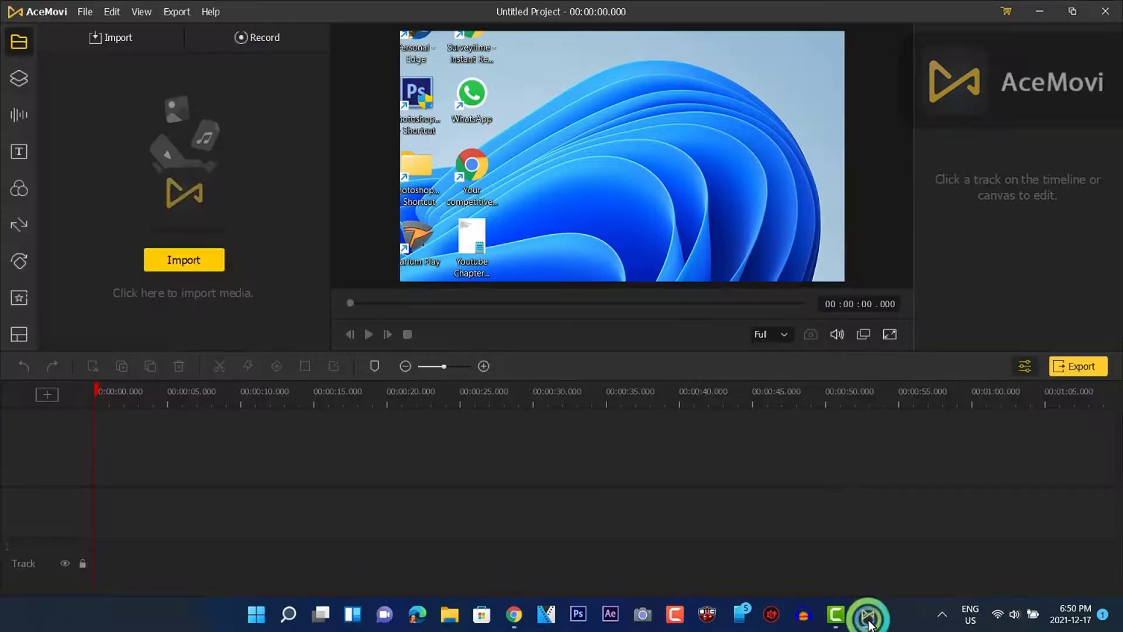
{"action": "left_click", "coordinate": [1041, 9]}
{"action": "left_click", "coordinate": [941, 612]}
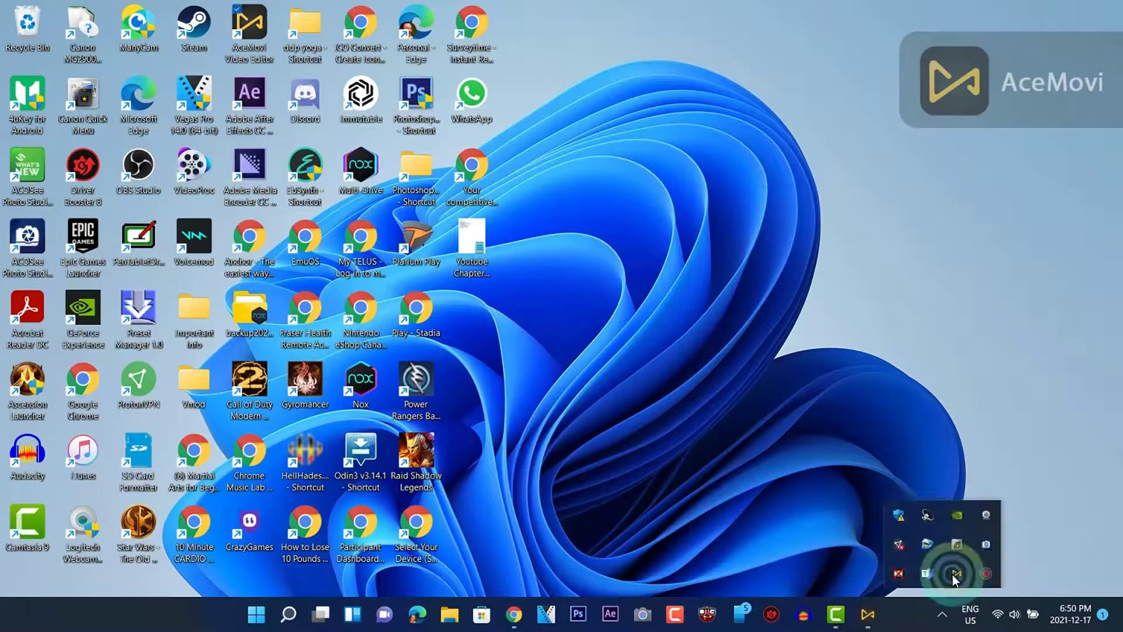
{"action": "left_click", "coordinate": [986, 574]}
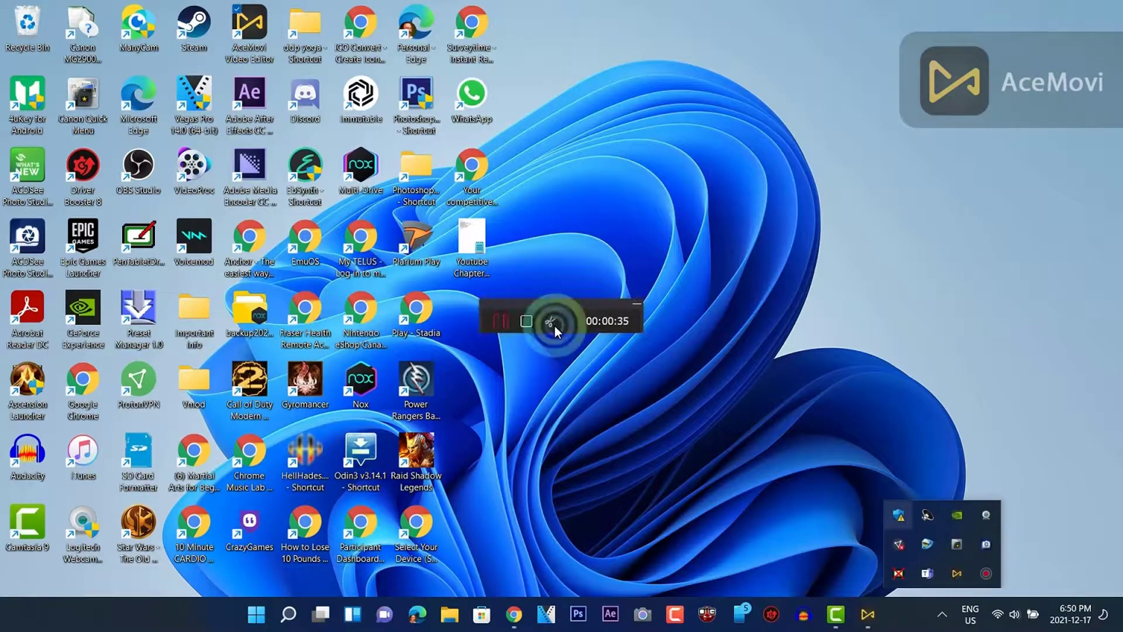